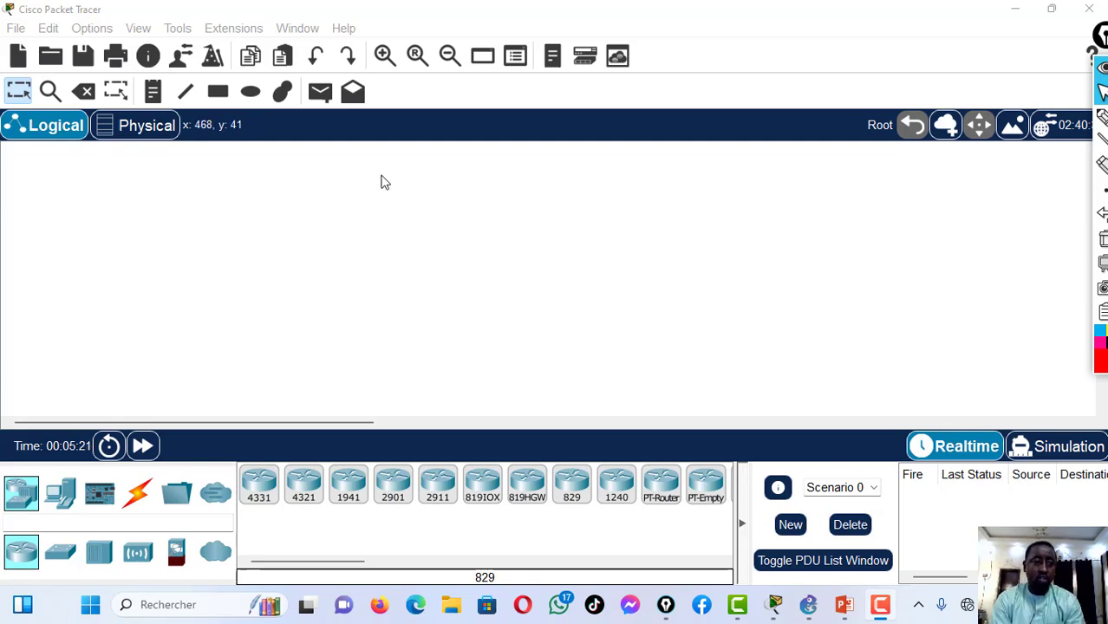
Open the recently used lab file CLI 1.pkt
click(16, 29)
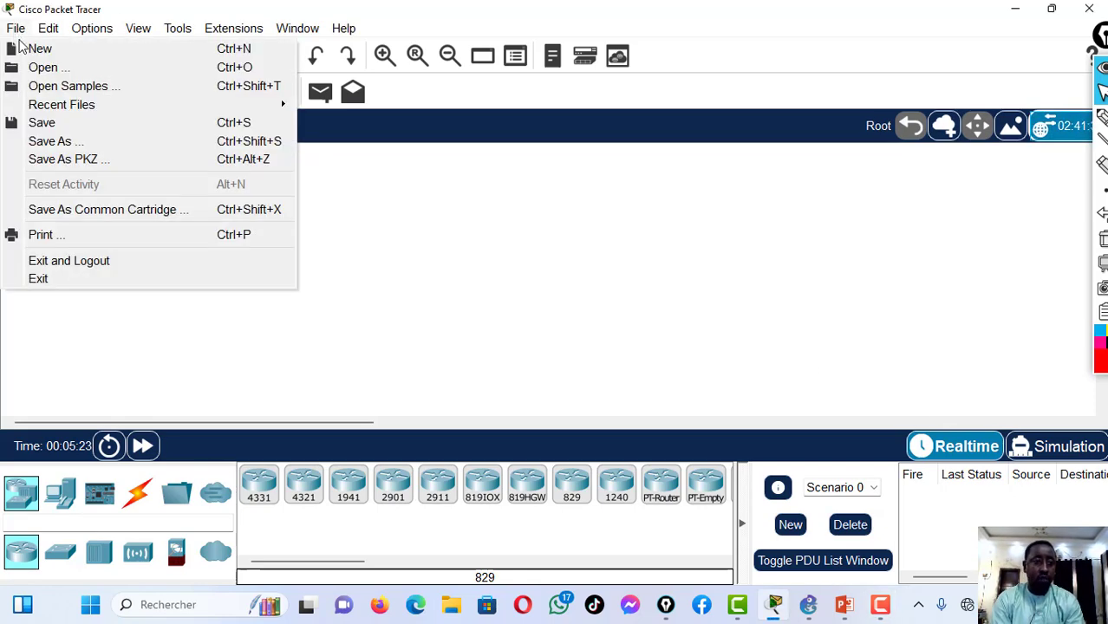
mouse_move(39, 109)
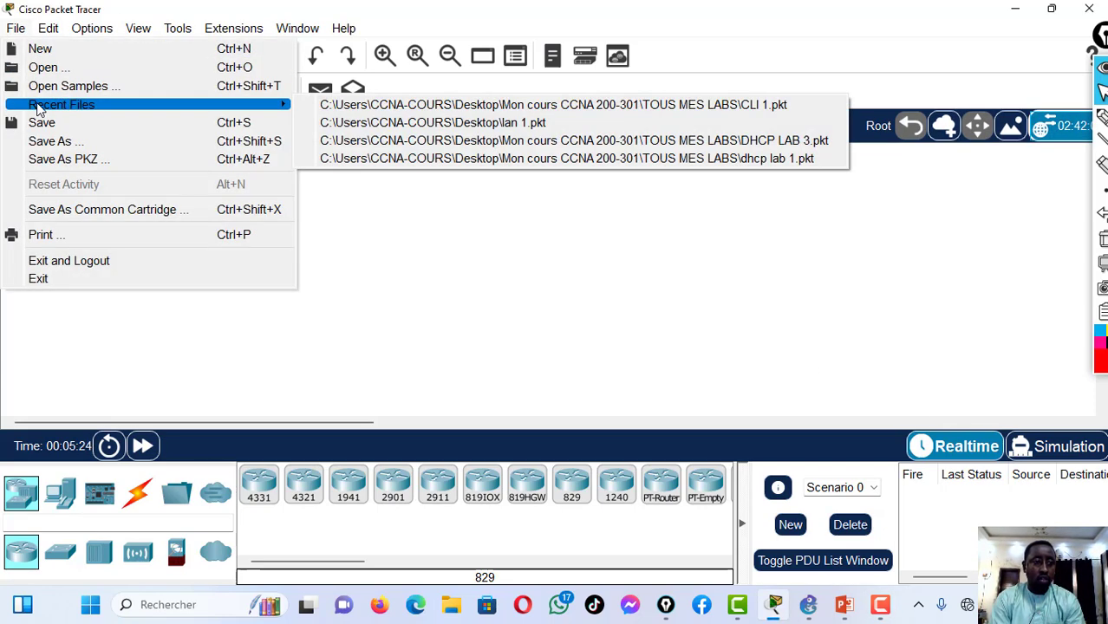
click(397, 108)
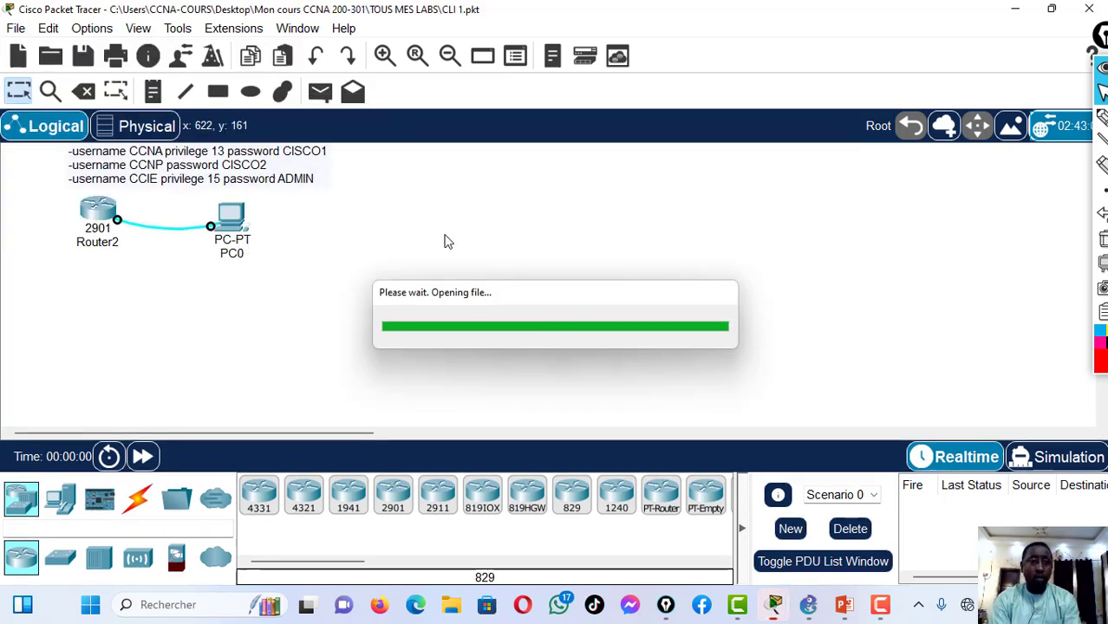
Move the username note, Router2 and PC0 together slightly lower in the logical workspace
click(385, 56)
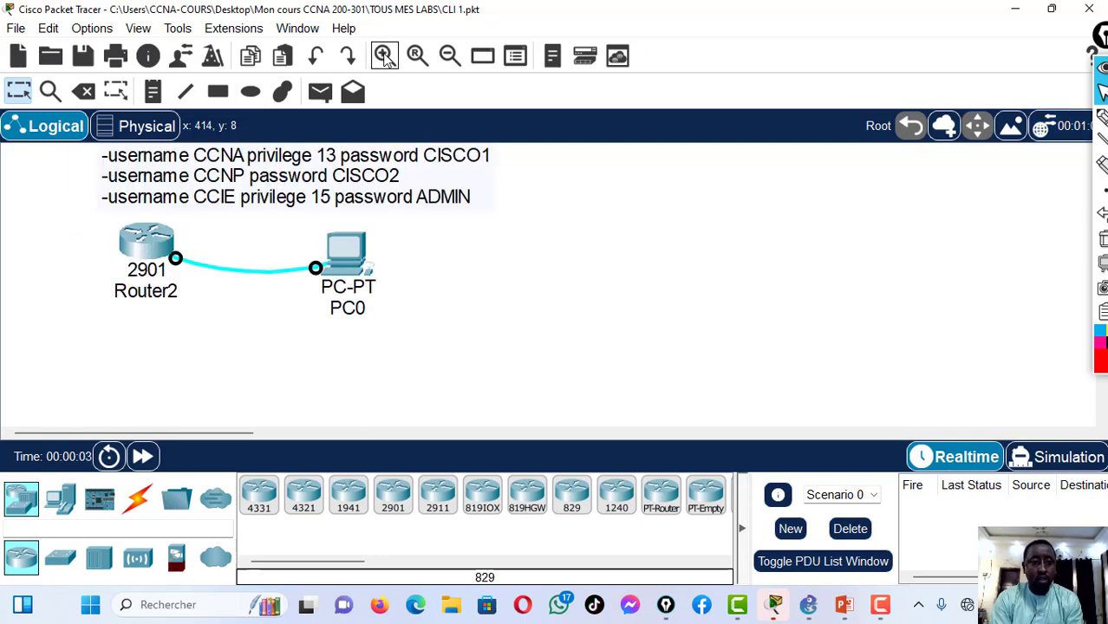
click(384, 55)
drag(84, 161, 575, 376)
drag(478, 223, 464, 250)
click(705, 312)
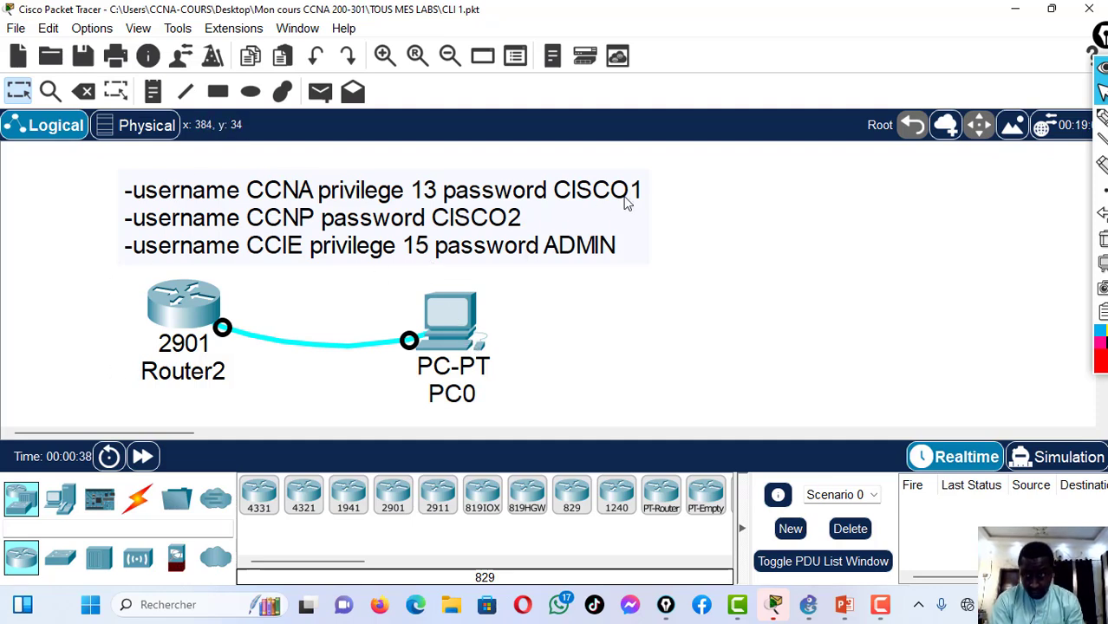
Tick the CCNA and CCNP user lines and underline privilege level 15 with the red annotation pen, and erase all the marks
click(1100, 118)
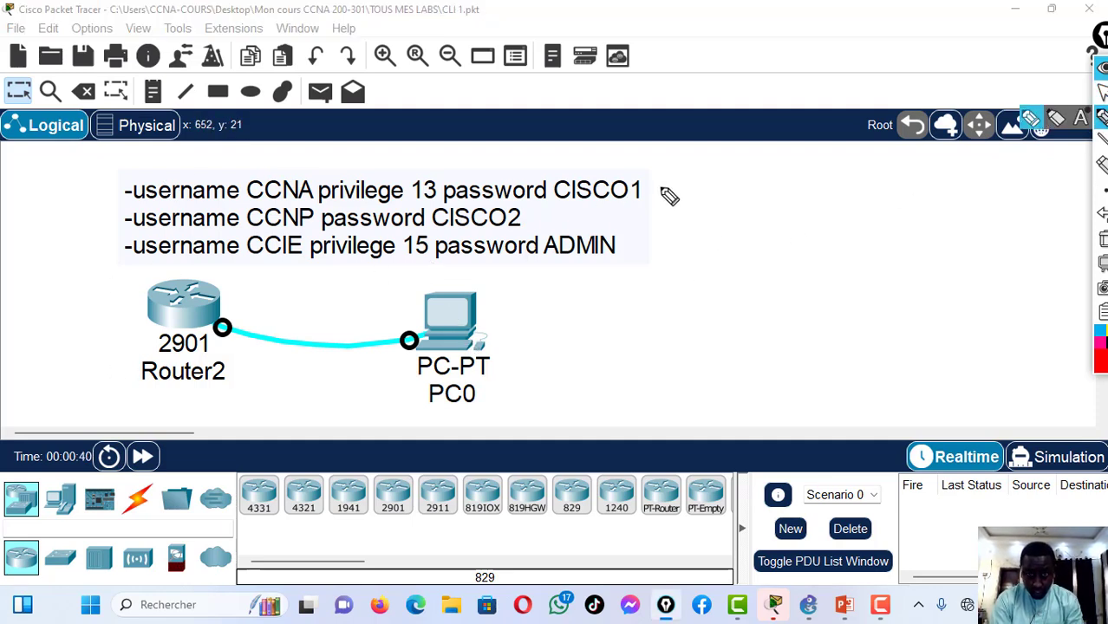
drag(645, 184, 672, 158)
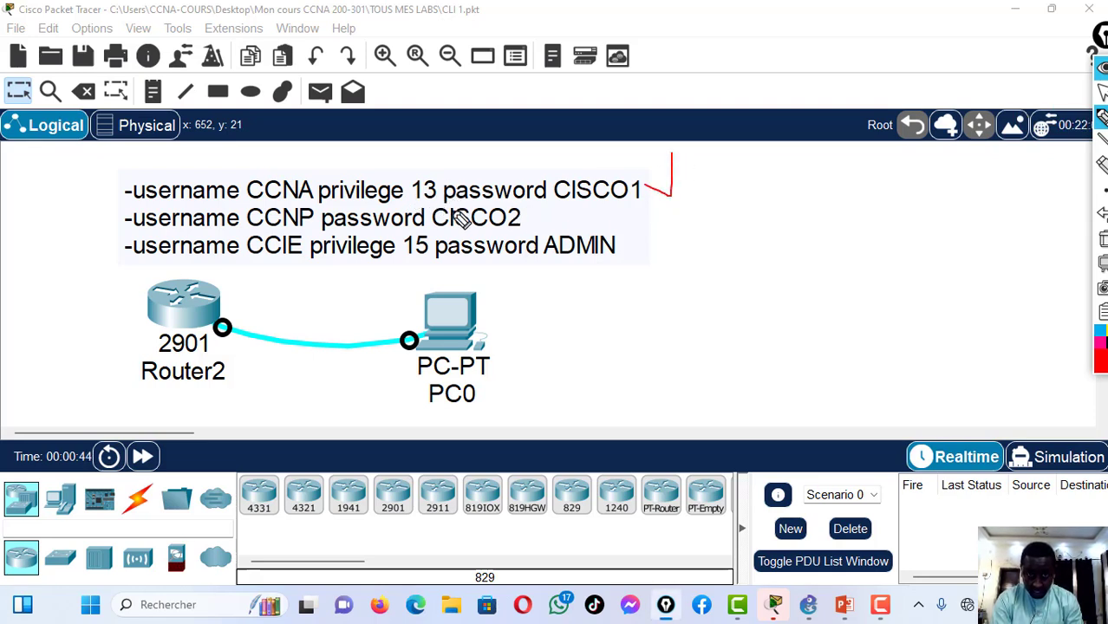
mouse_move(531, 215)
mouse_down()
mouse_move(544, 225)
mouse_move(557, 202)
mouse_up()
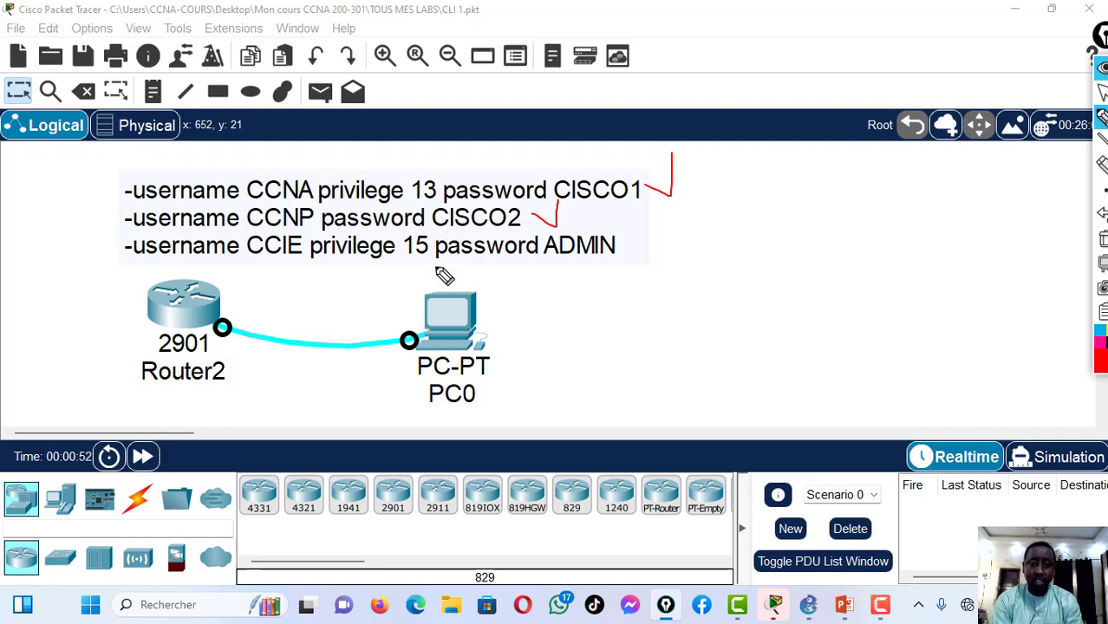
drag(401, 258, 429, 260)
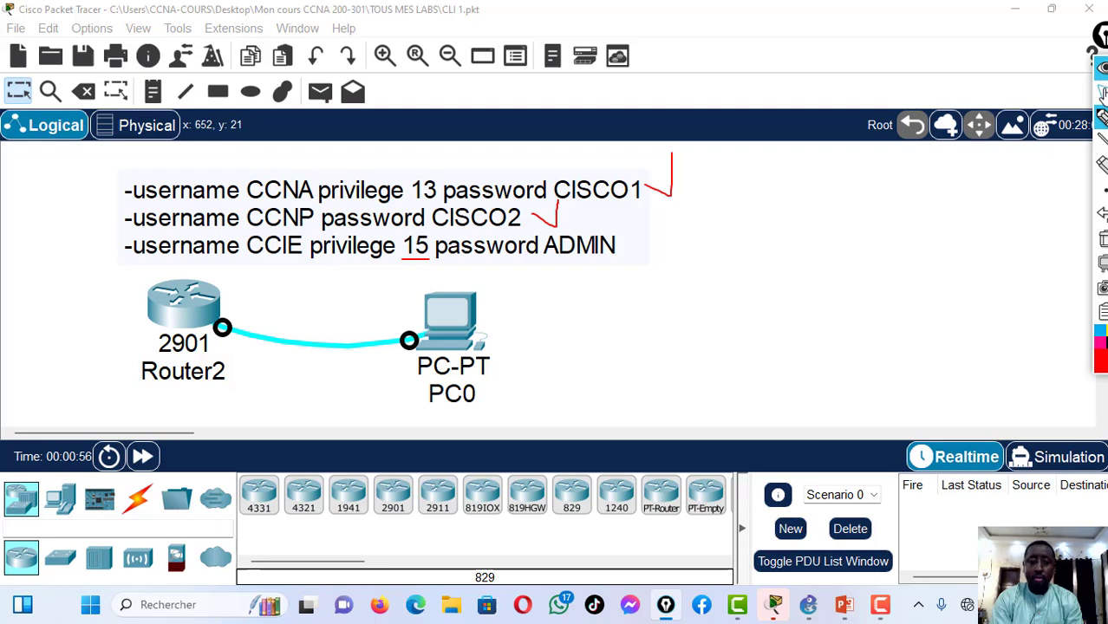
click(1102, 91)
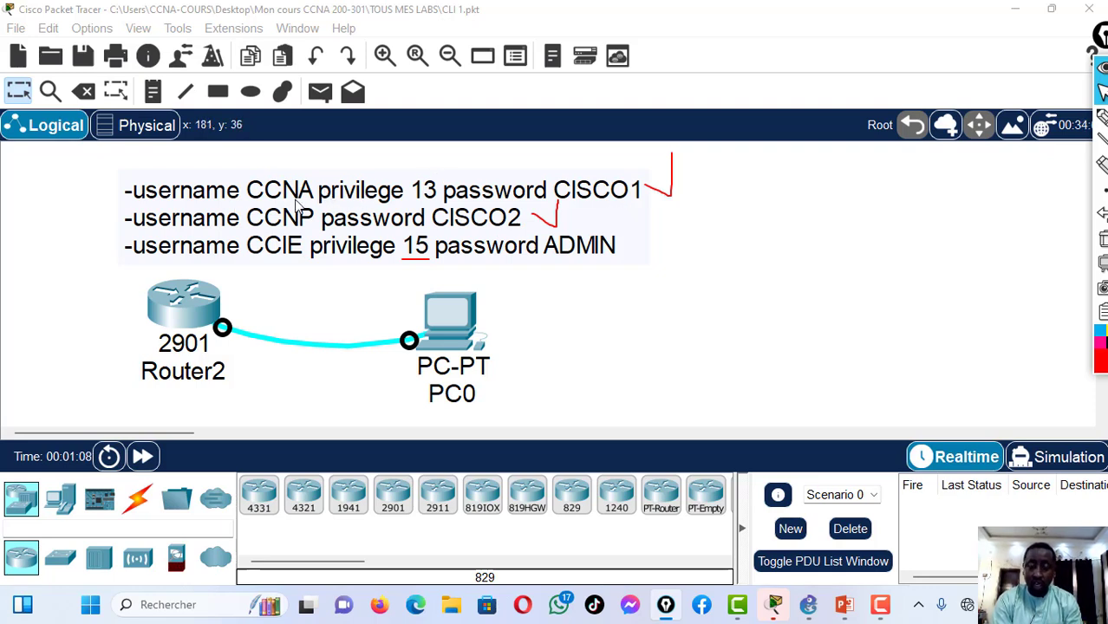
mouse_move(1099, 191)
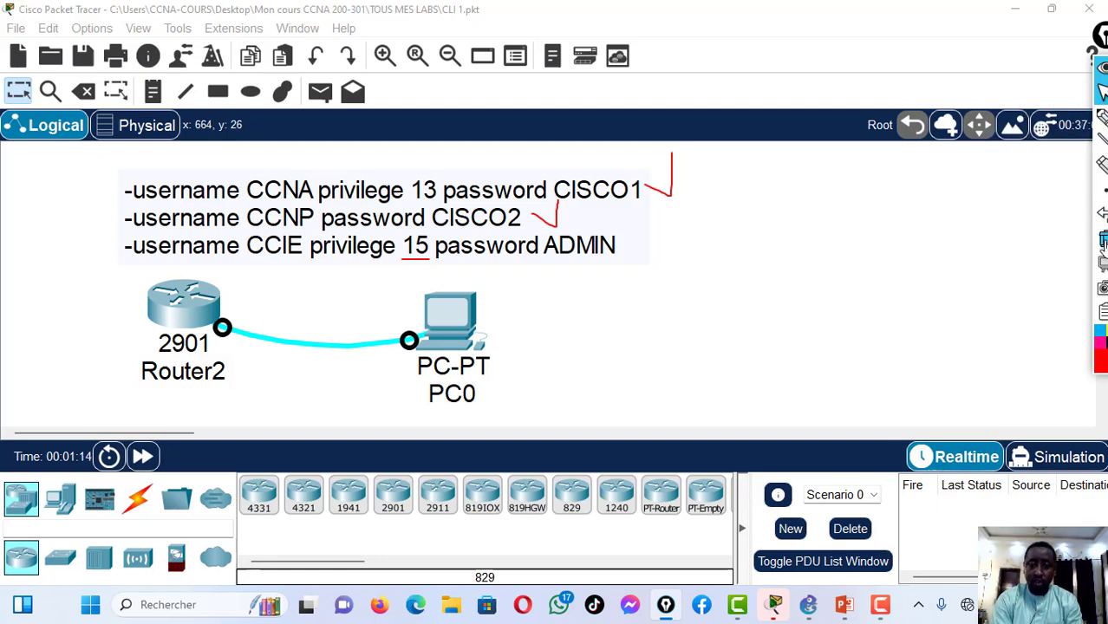
click(1104, 240)
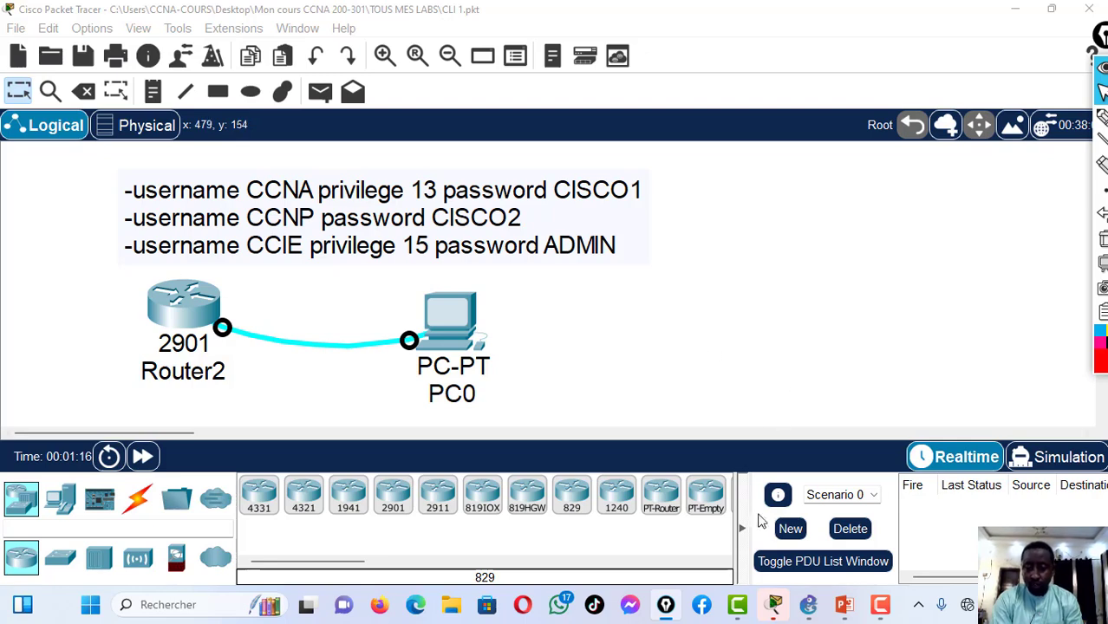
Switch to GNS3 and open the recent project cli 1.gns3
click(808, 604)
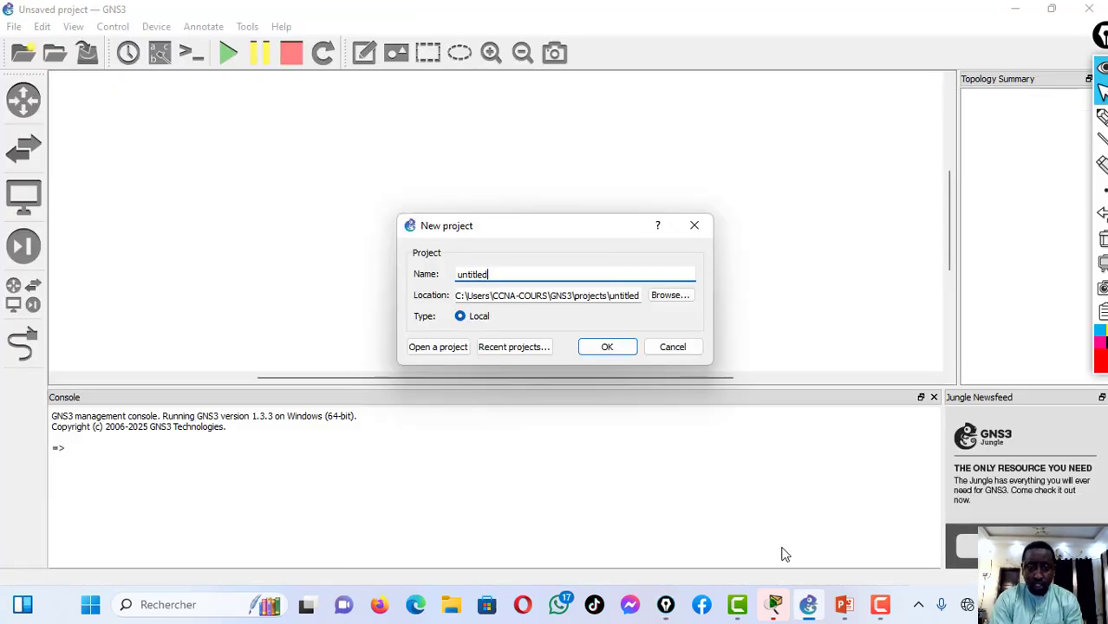
click(514, 348)
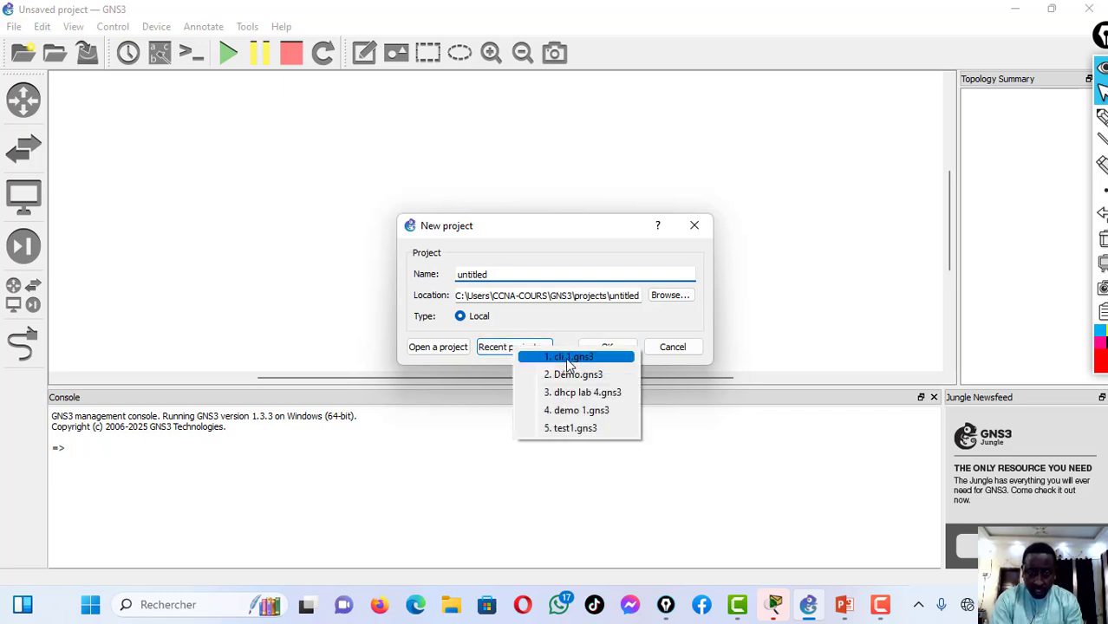
click(566, 362)
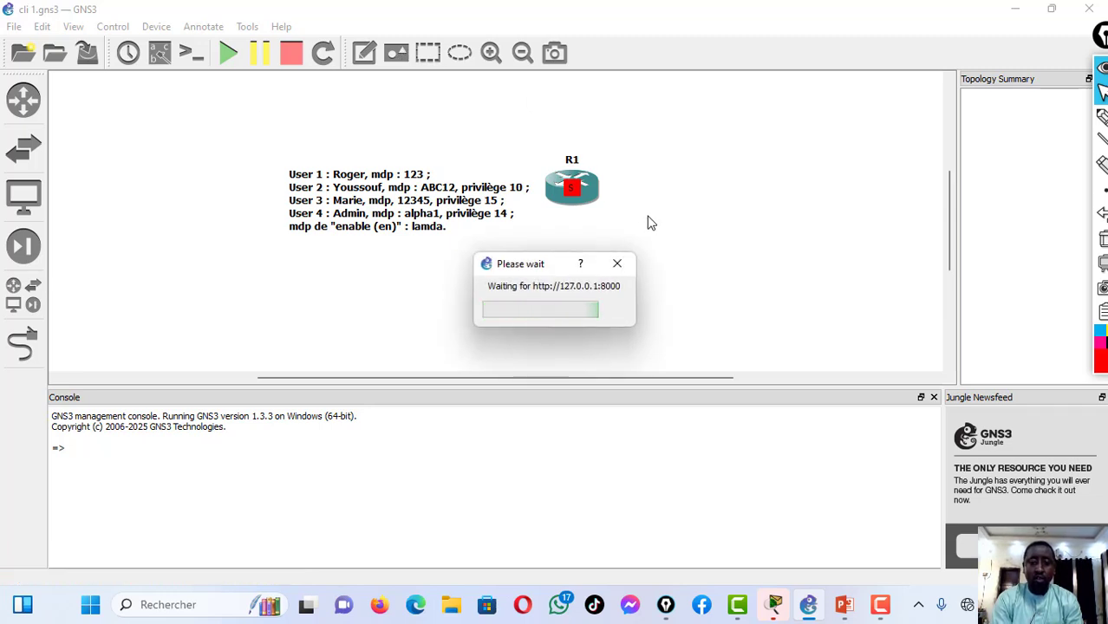
Start router R1 and open its console
click(490, 53)
click(491, 53)
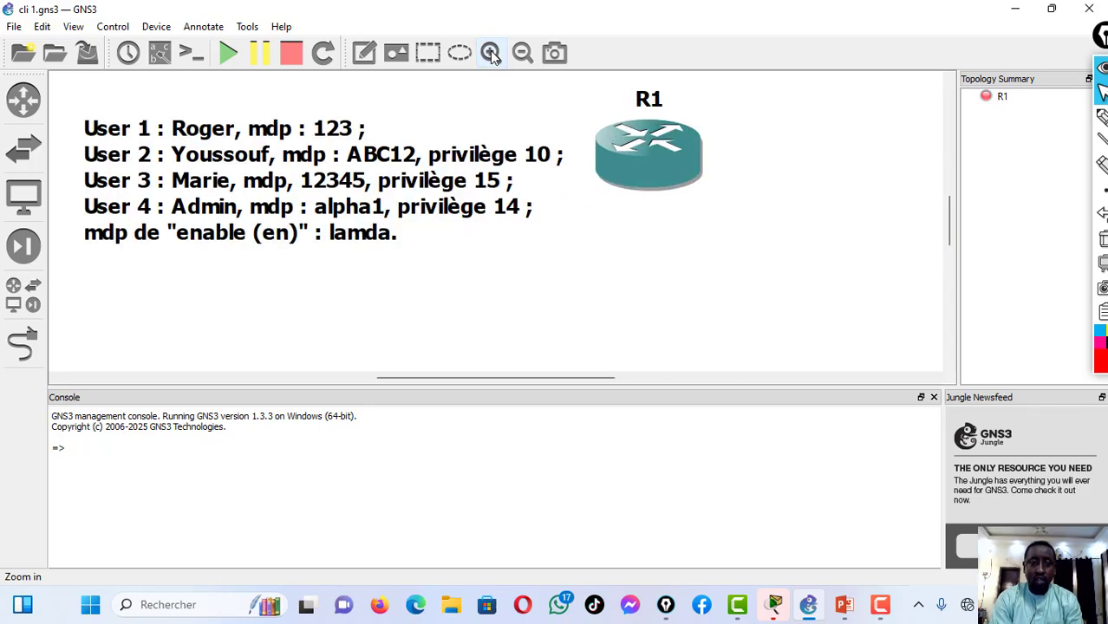
right_click(679, 176)
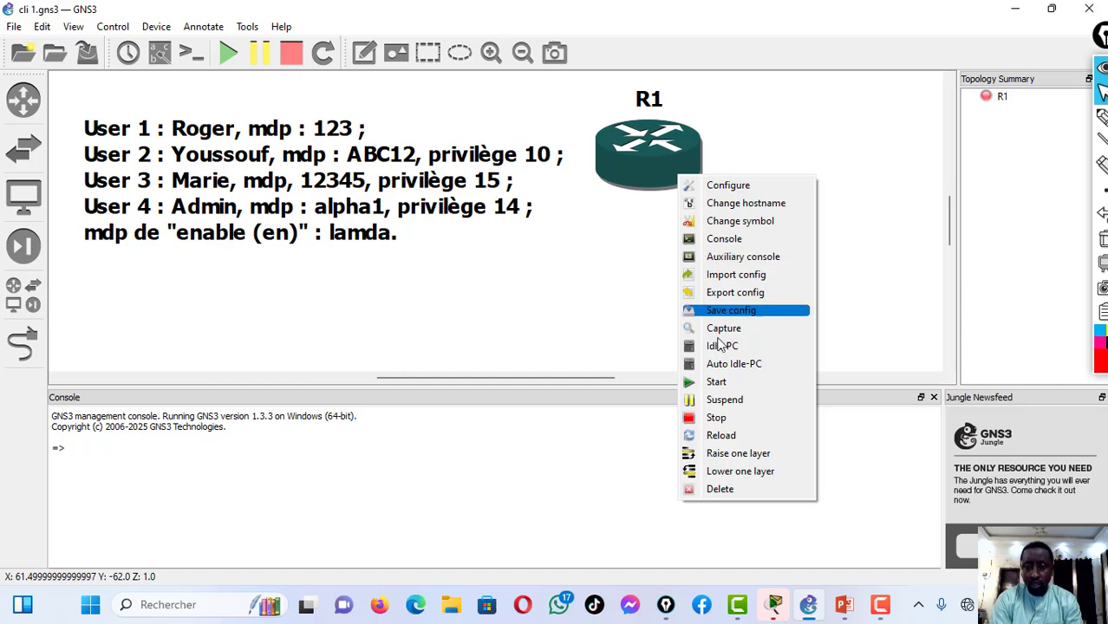
click(696, 385)
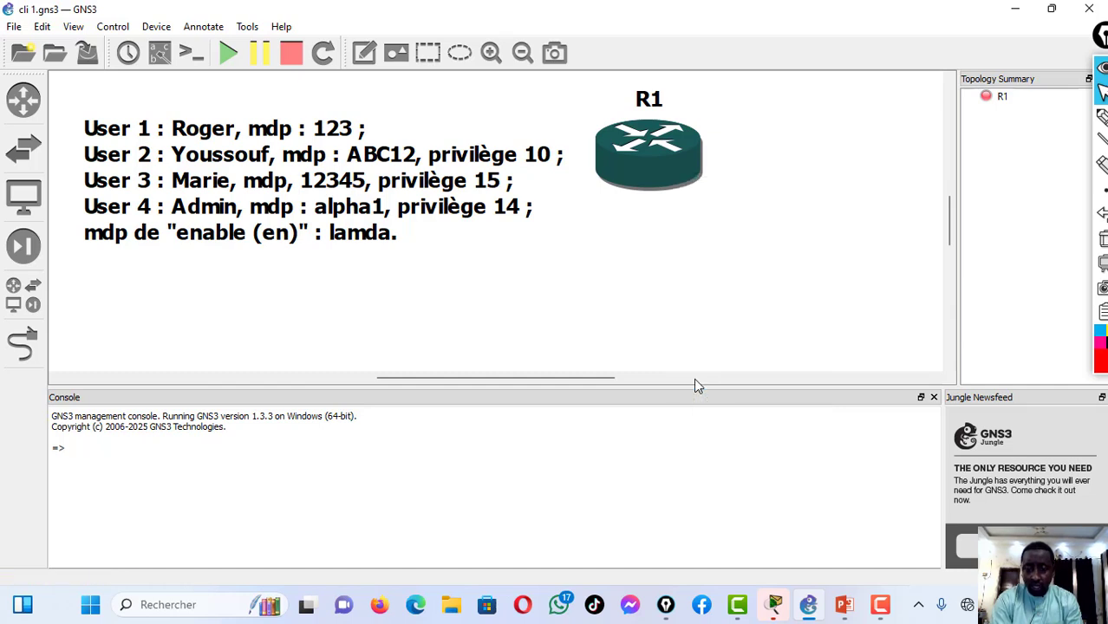
right_click(641, 162)
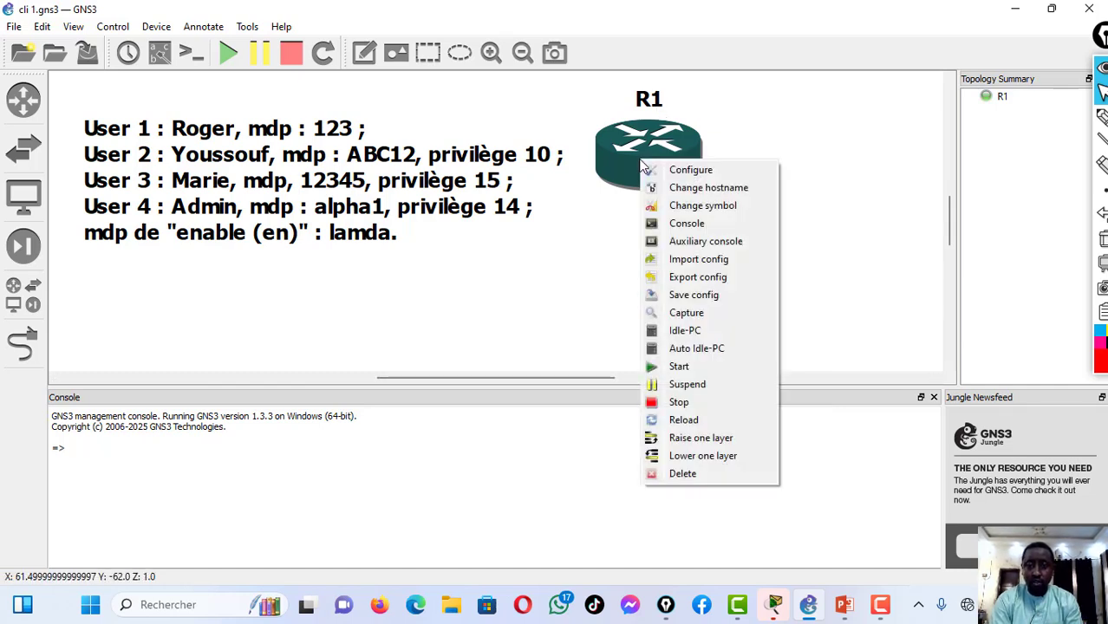
click(669, 225)
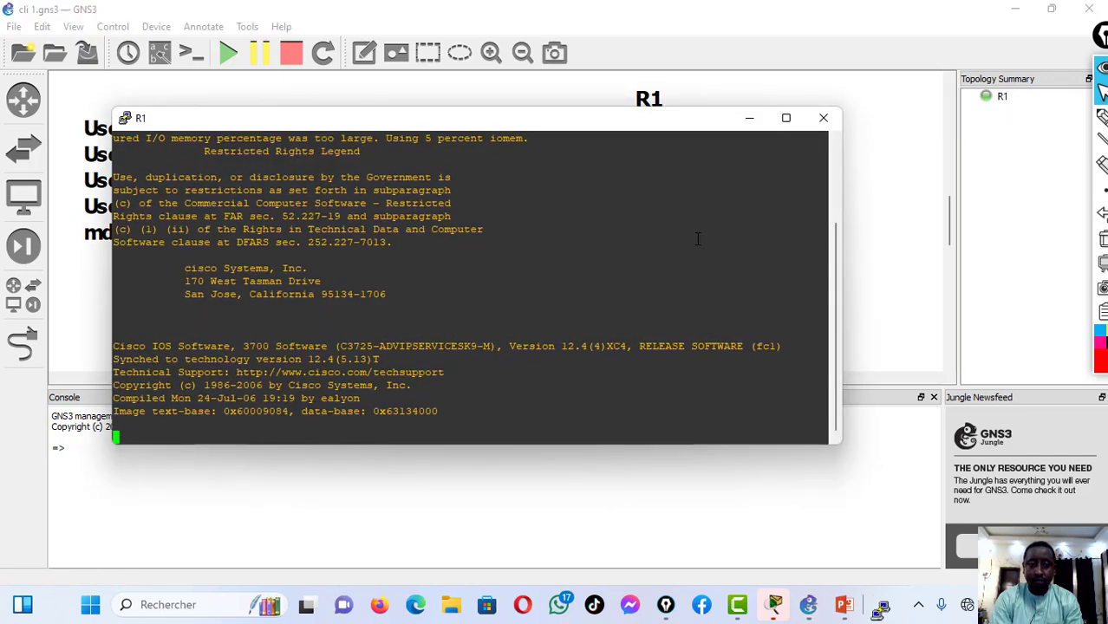
Set the R1 console's terminal font to Courier New, bold (Gras), size 16, and apply the change
click(126, 121)
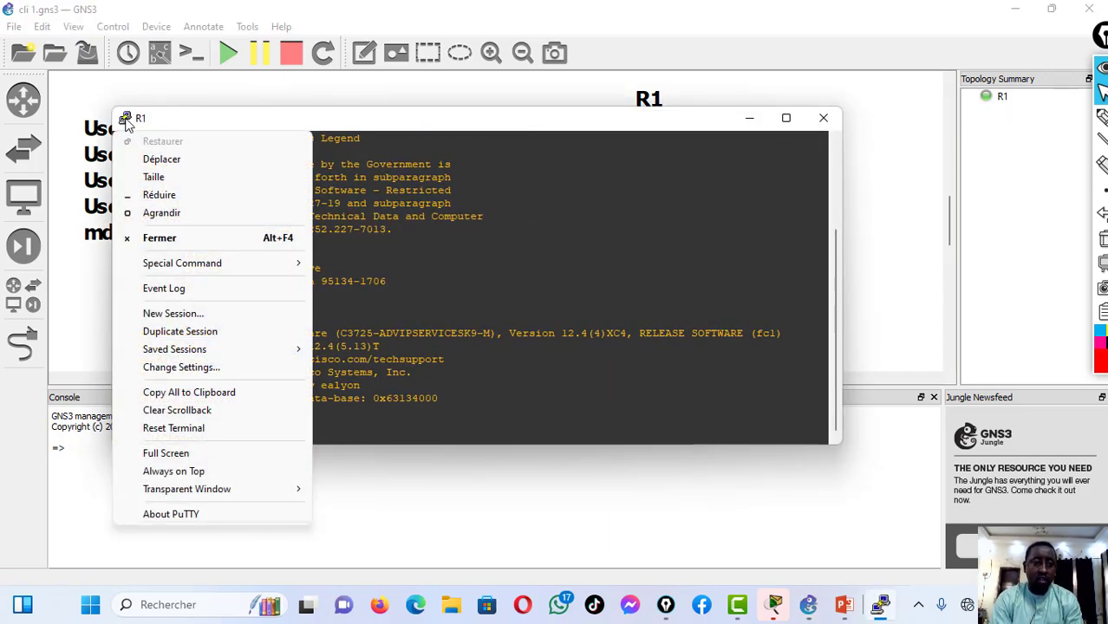
click(163, 371)
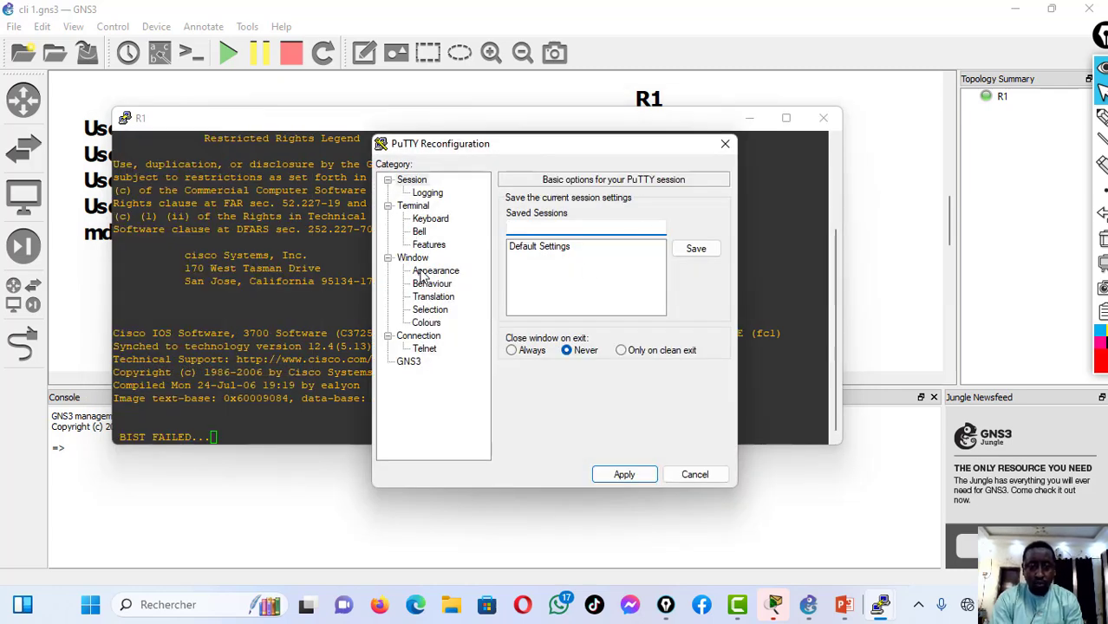
click(423, 274)
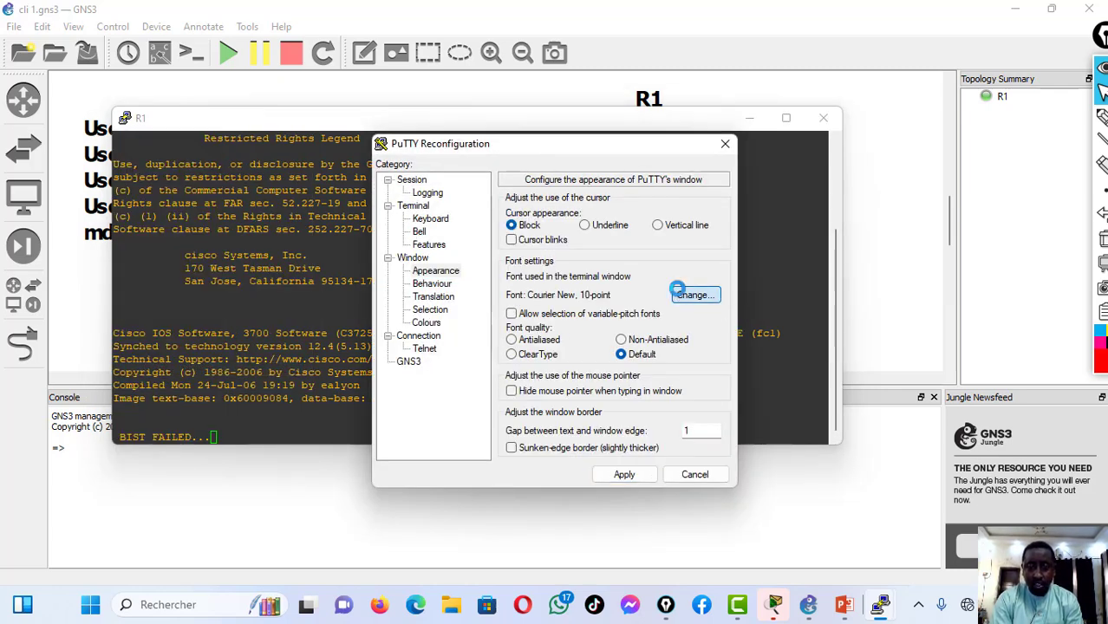
click(685, 295)
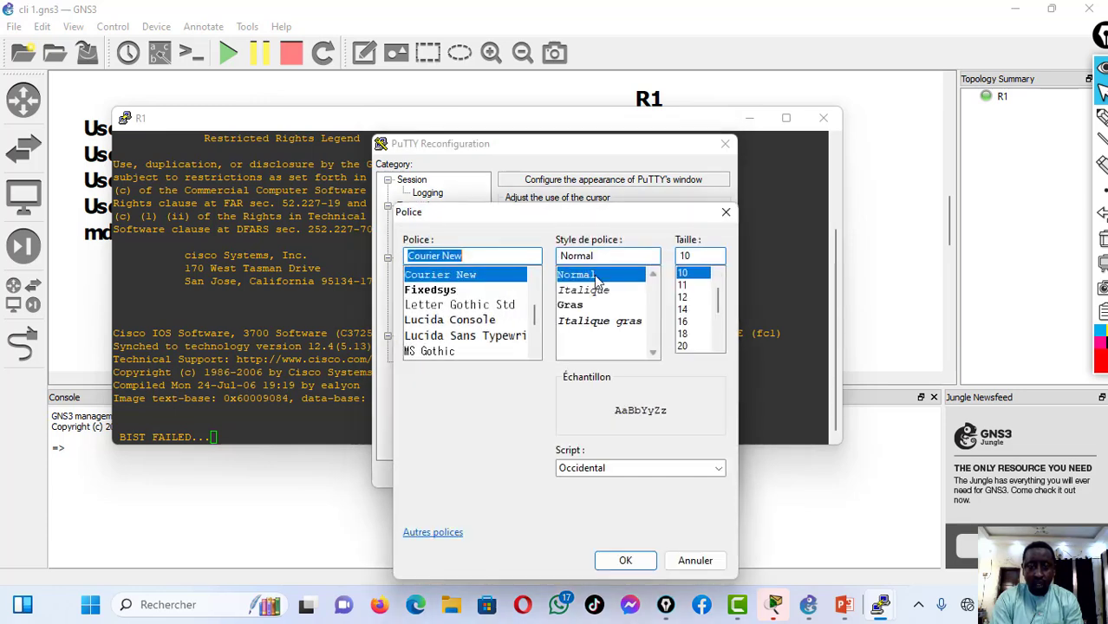
click(683, 323)
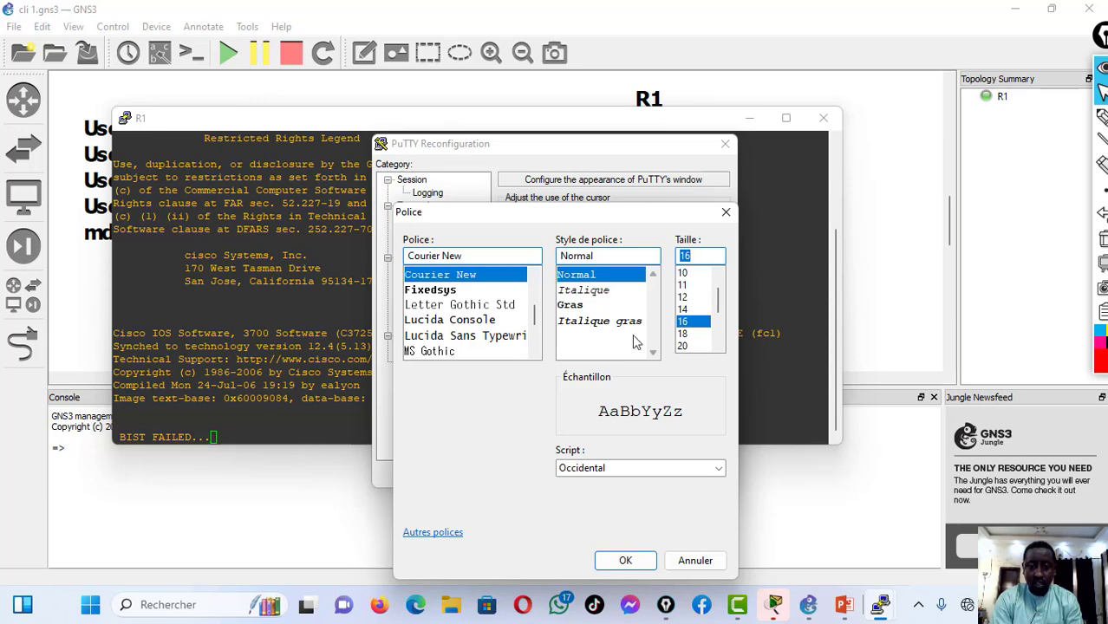
click(568, 306)
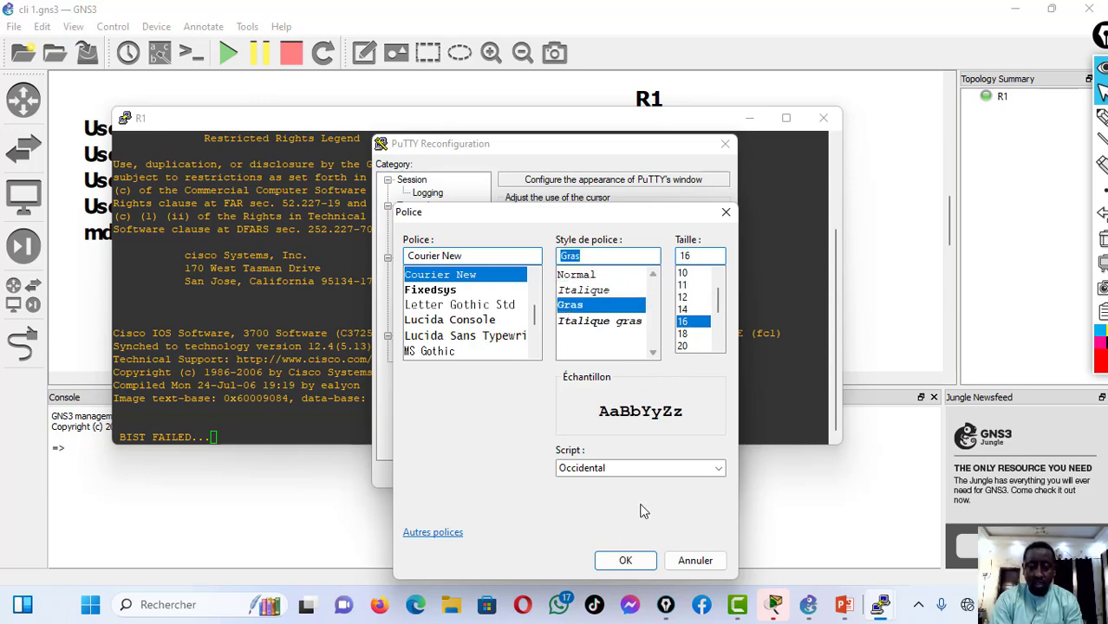
click(625, 561)
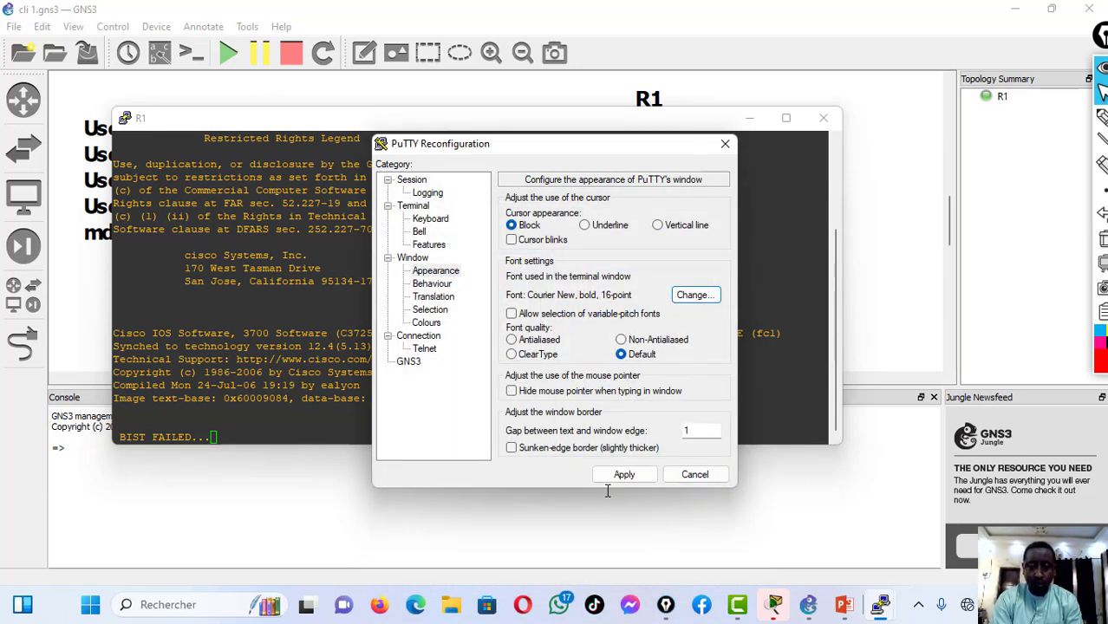
click(623, 472)
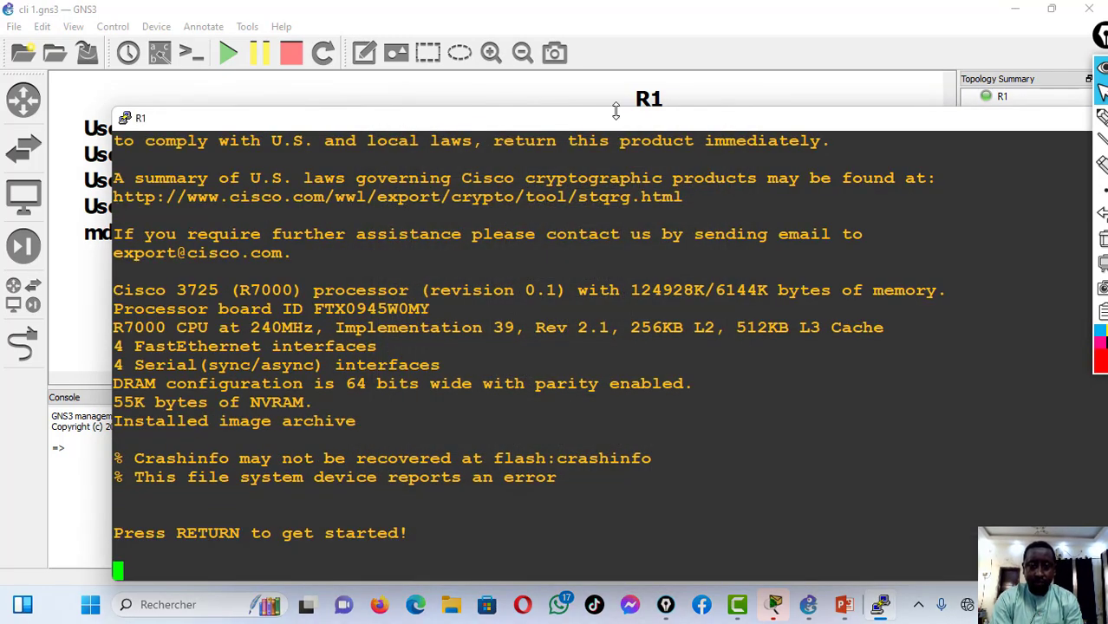
Resize and reposition the R1 console window so it sits below the user list and router in the workspace
drag(596, 104, 479, 271)
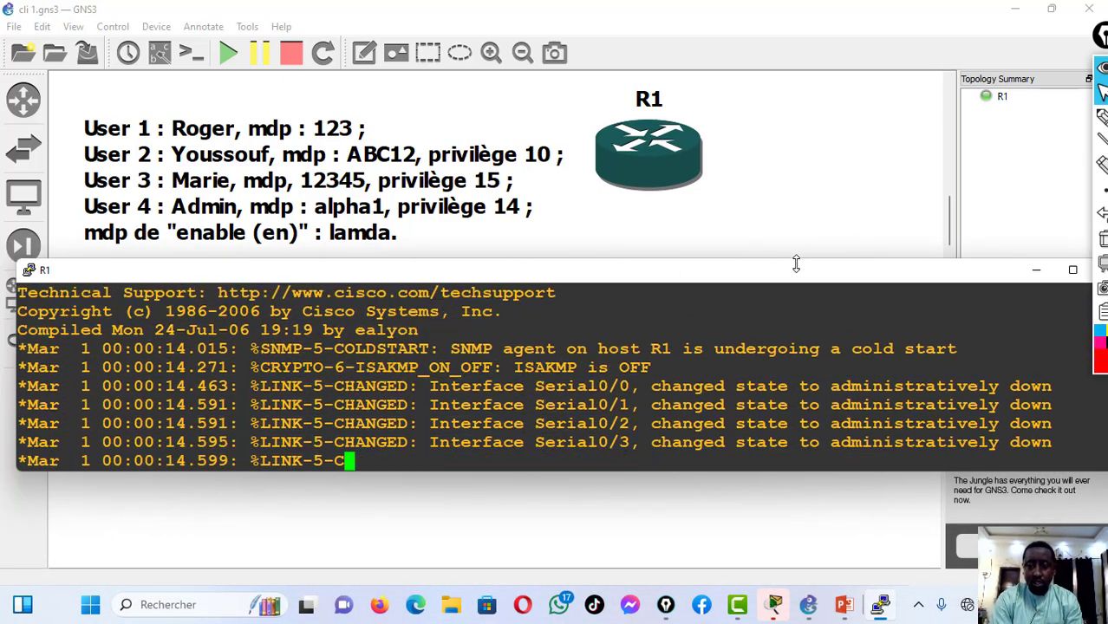
drag(794, 259, 659, 260)
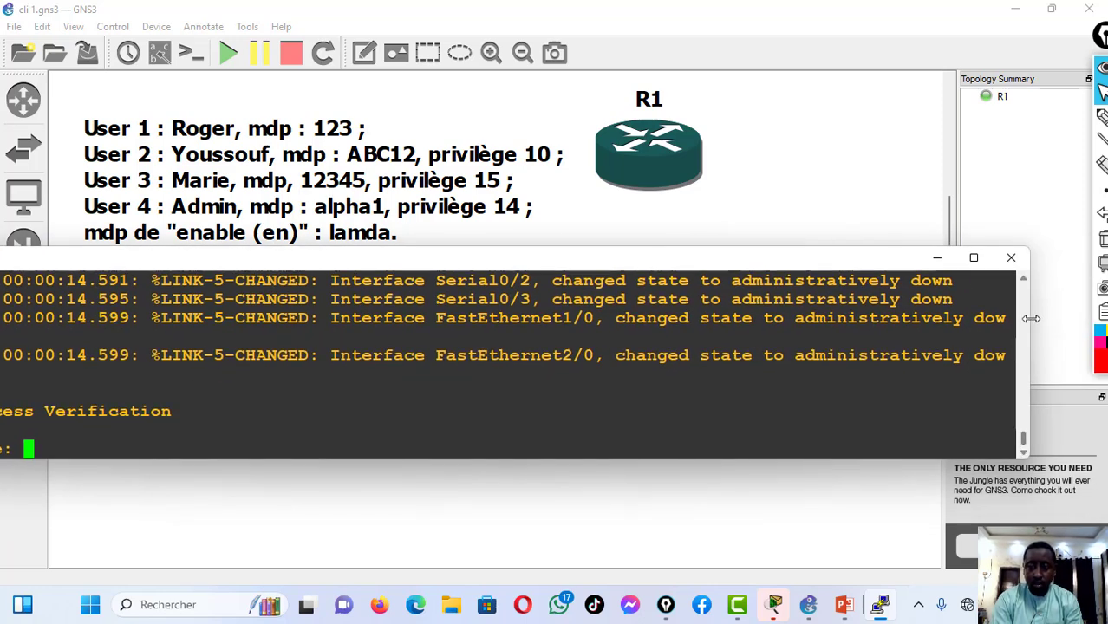
drag(1028, 318, 685, 291)
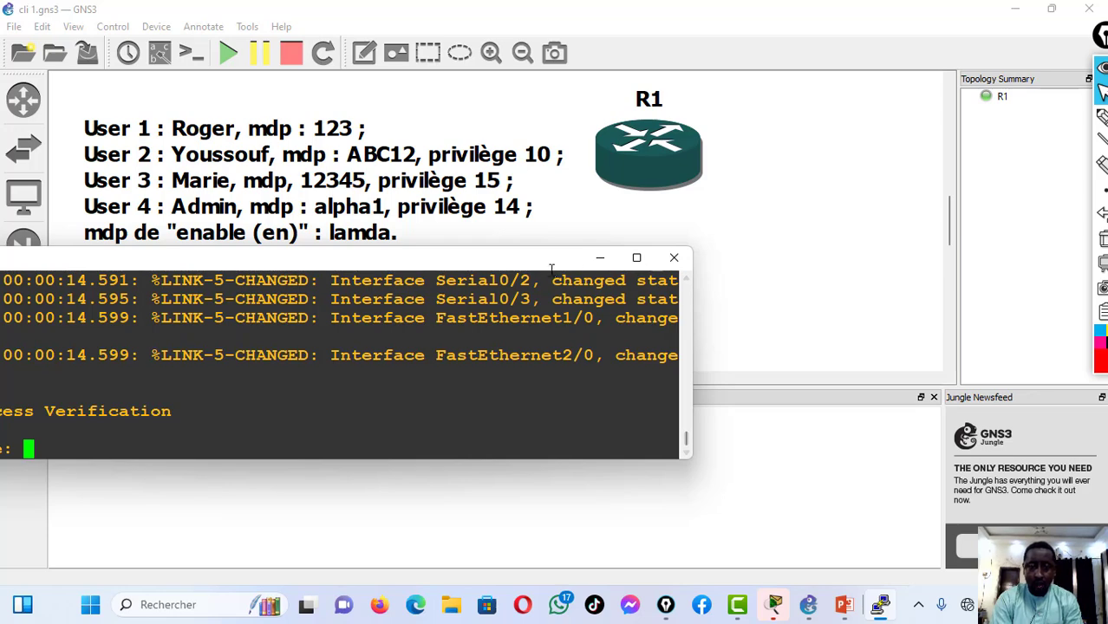
drag(548, 264, 782, 256)
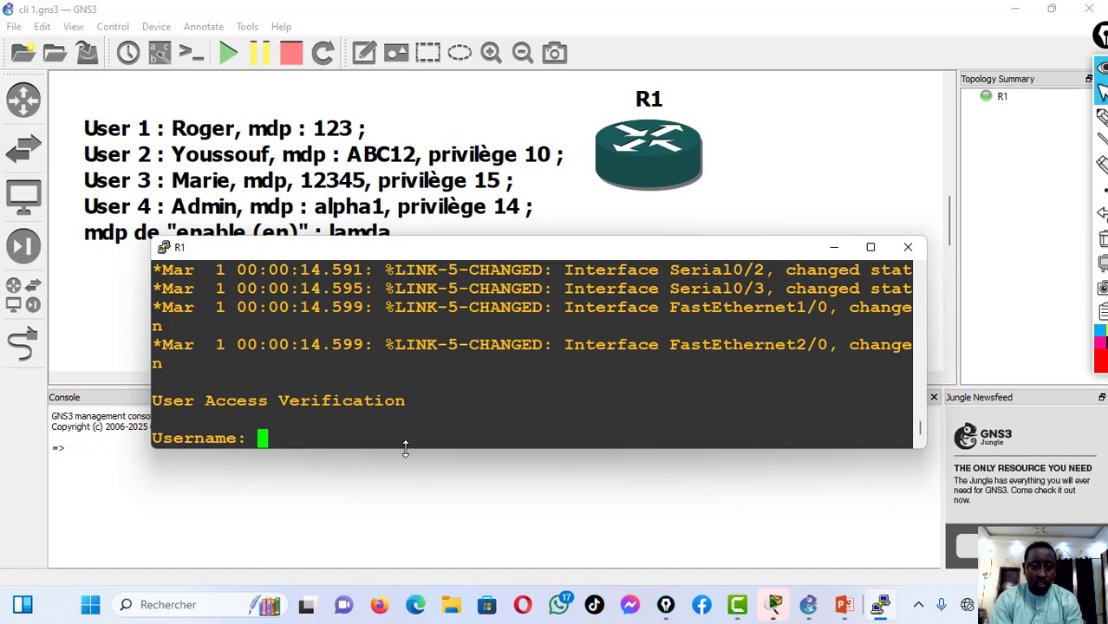
drag(404, 448, 384, 476)
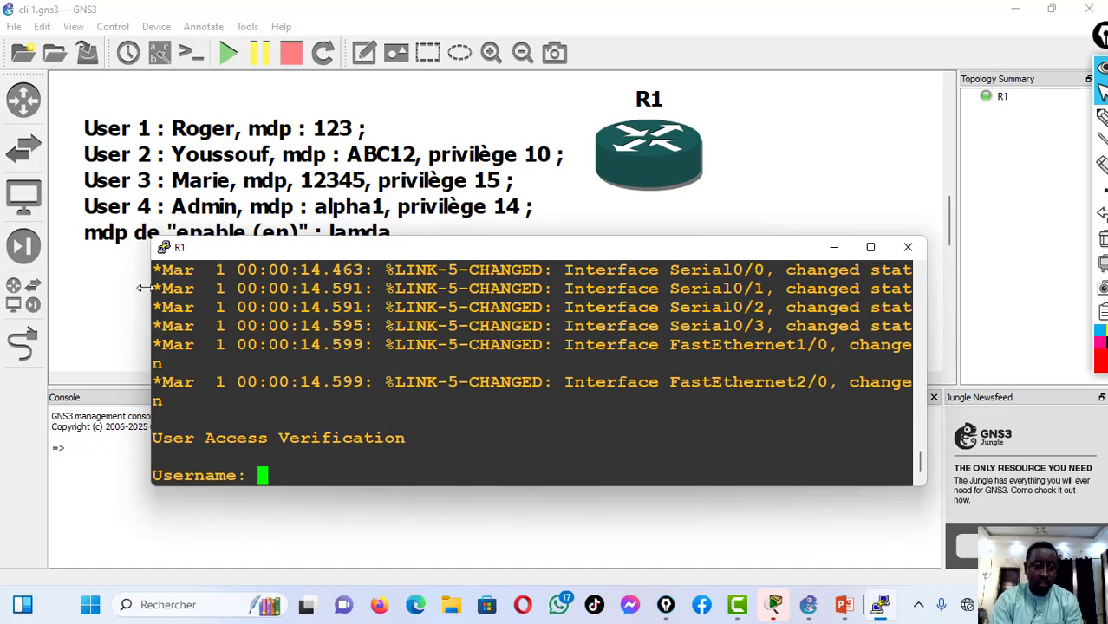
drag(148, 287, 41, 293)
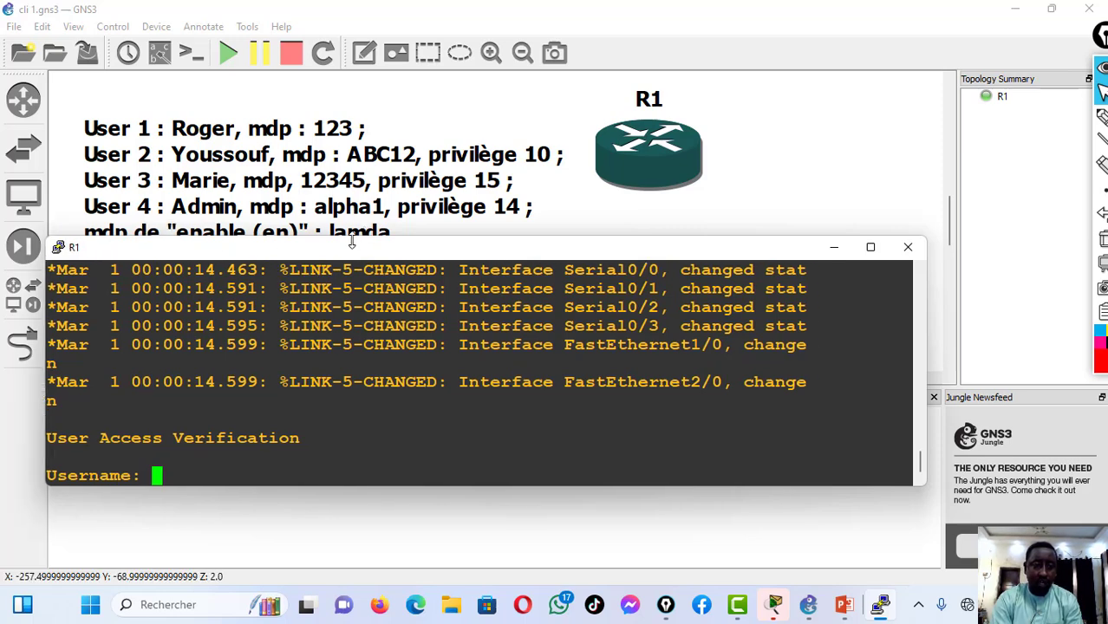
drag(349, 246, 354, 322)
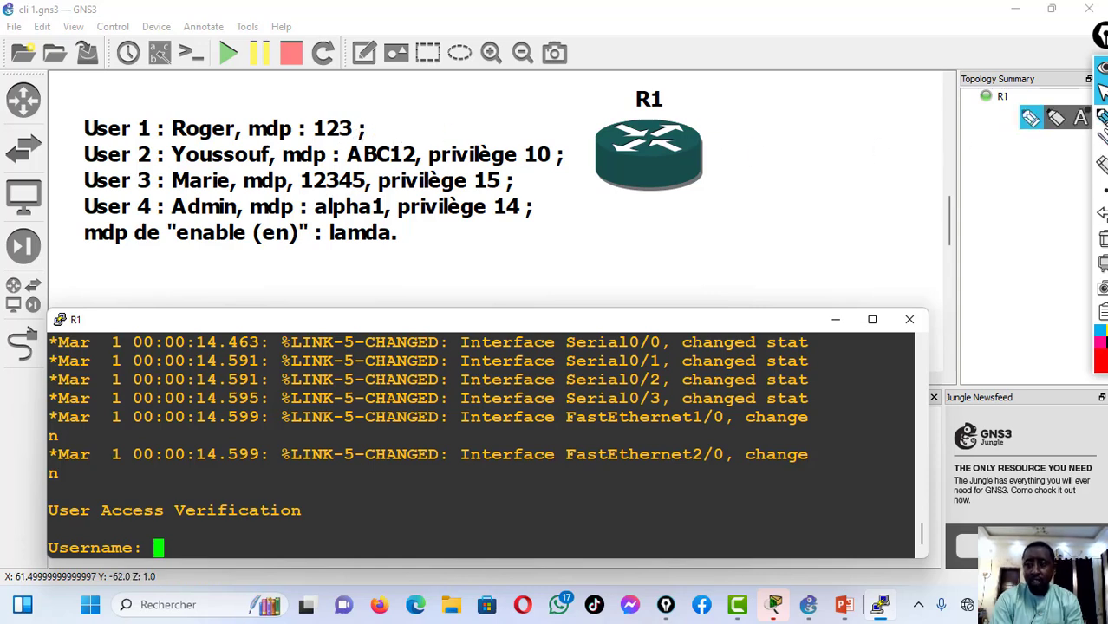
Mark User 1 and User 3 in the user list with red pen ticks
click(1030, 118)
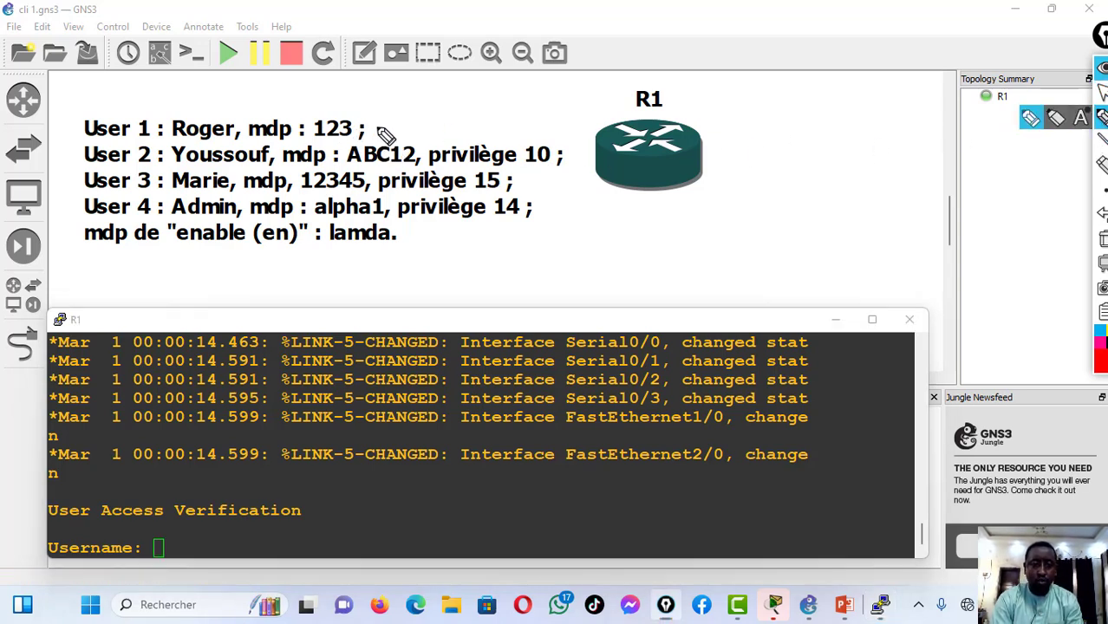
drag(372, 126, 391, 116)
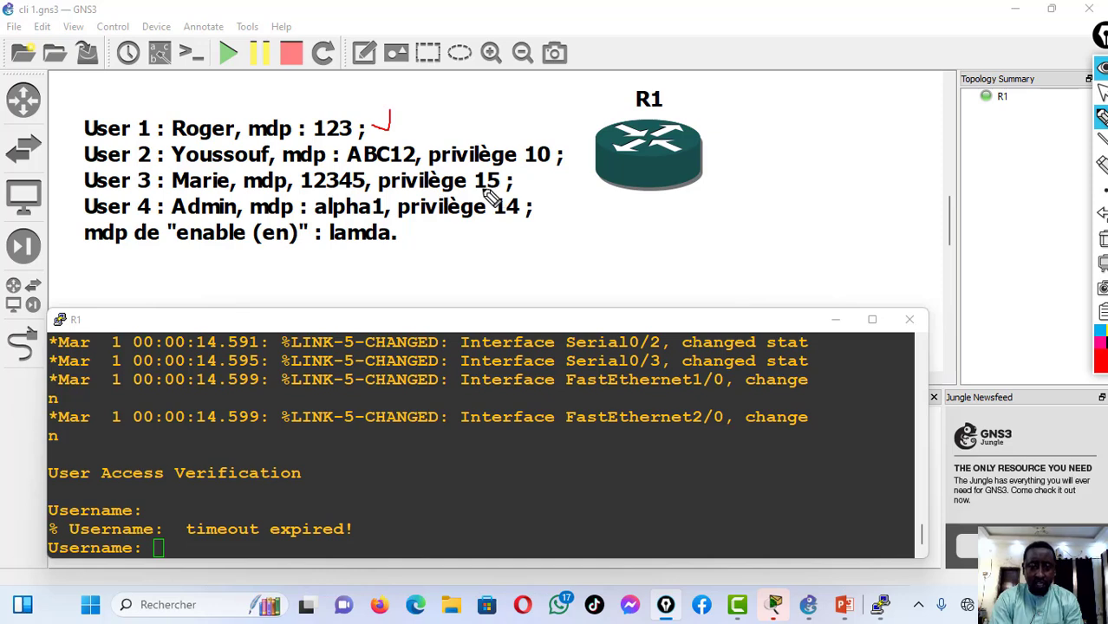
drag(533, 183, 547, 173)
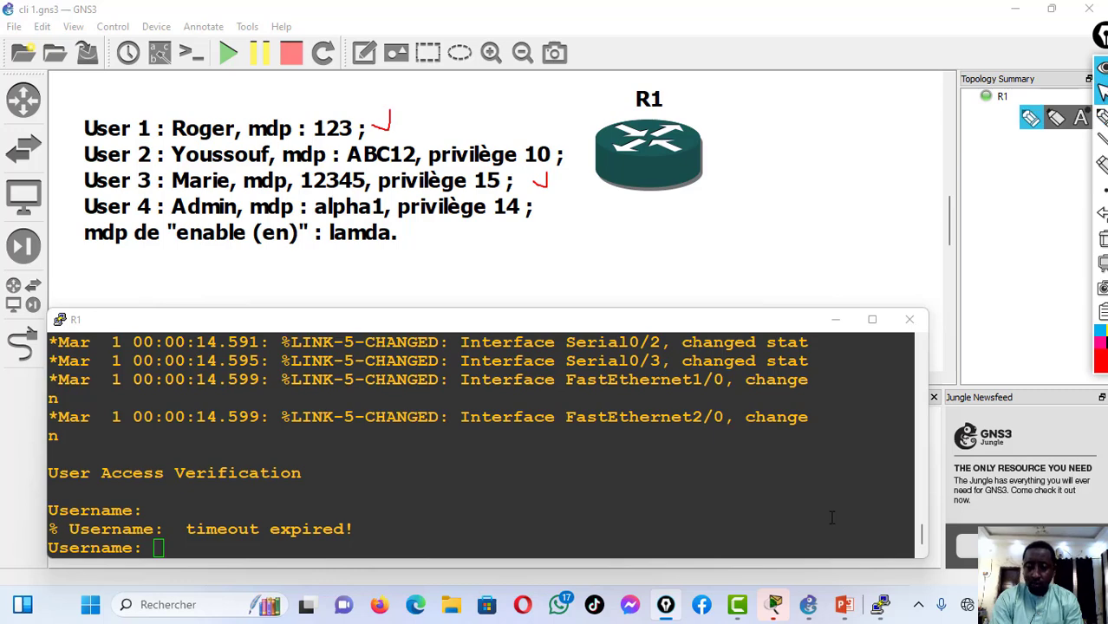
Switch to Packet Tracer and clear the red pen marks from the screen
click(776, 610)
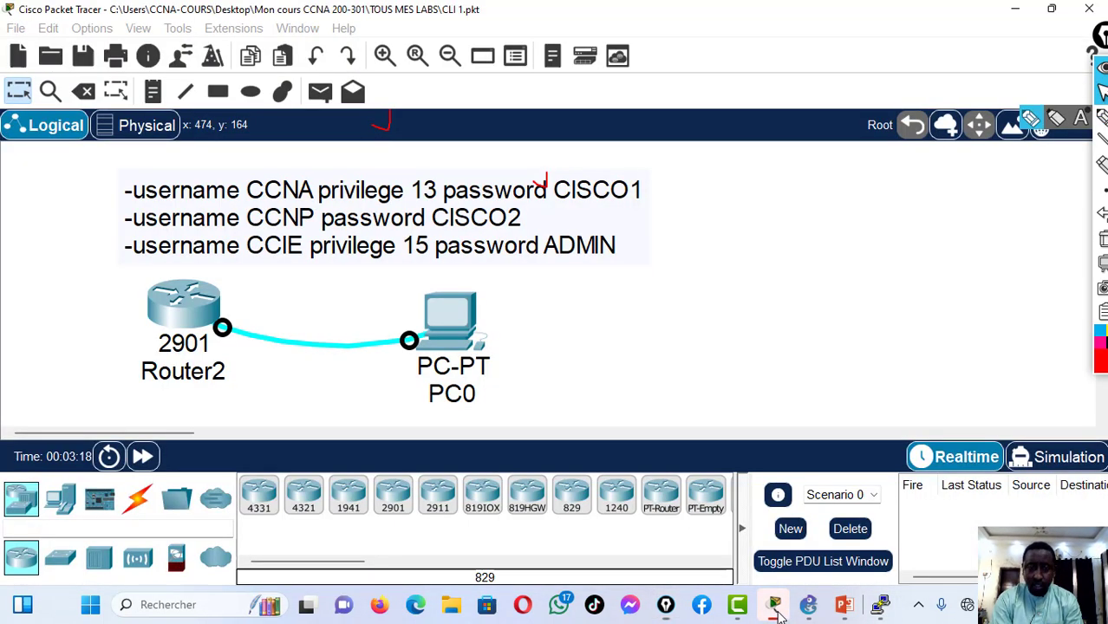
click(1102, 241)
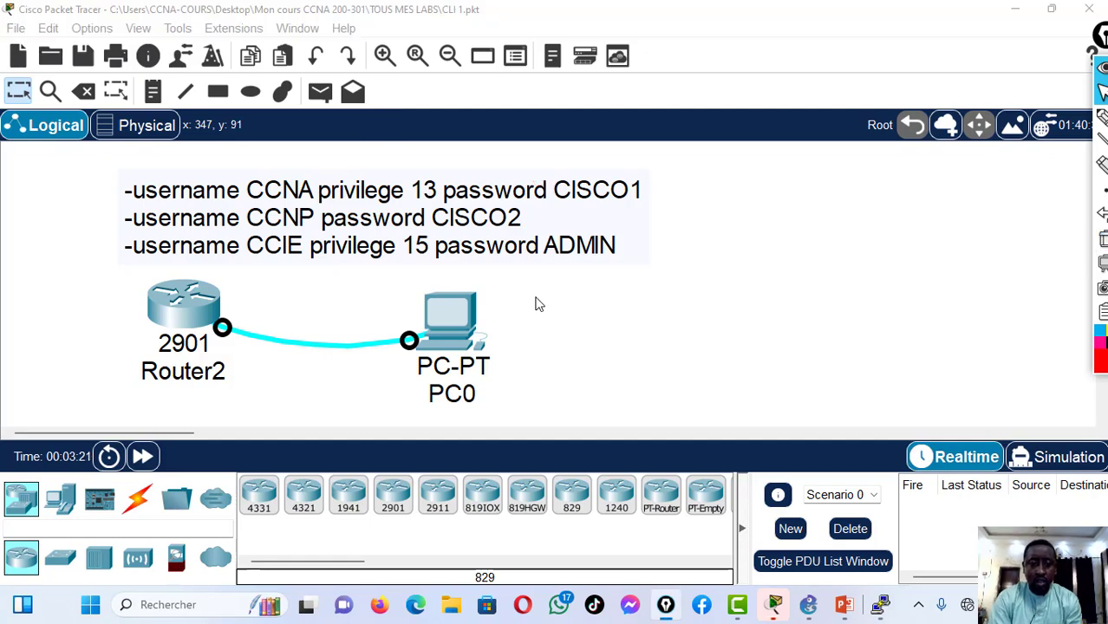
Open PC0's window, then widen, shorten and move it so it sits below the username list and topology
click(460, 329)
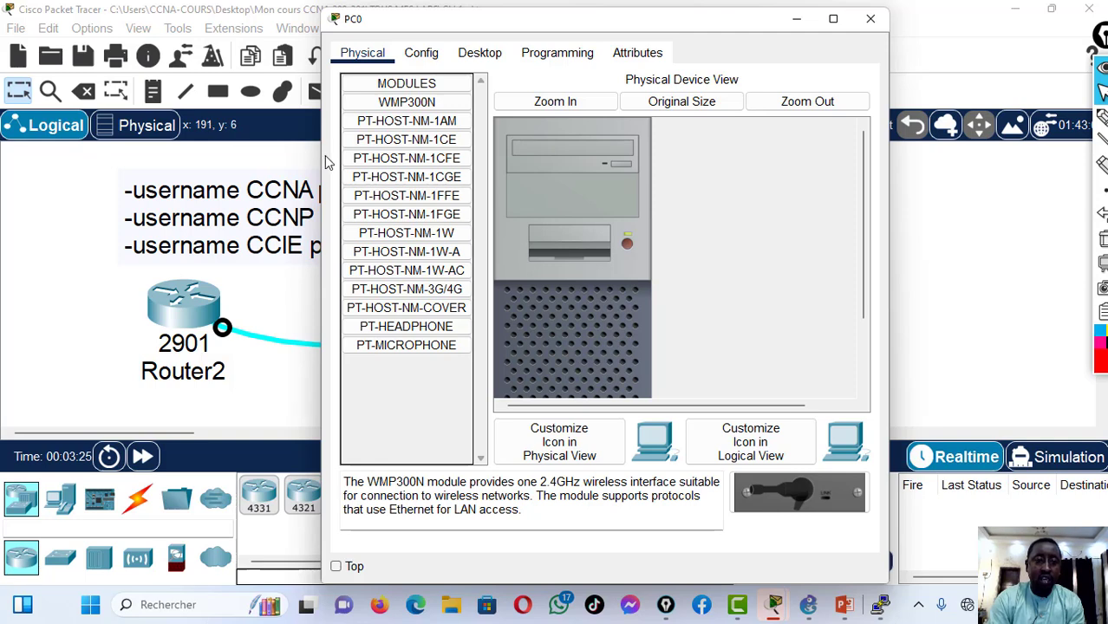
drag(320, 148, 60, 130)
drag(421, 14, 436, 350)
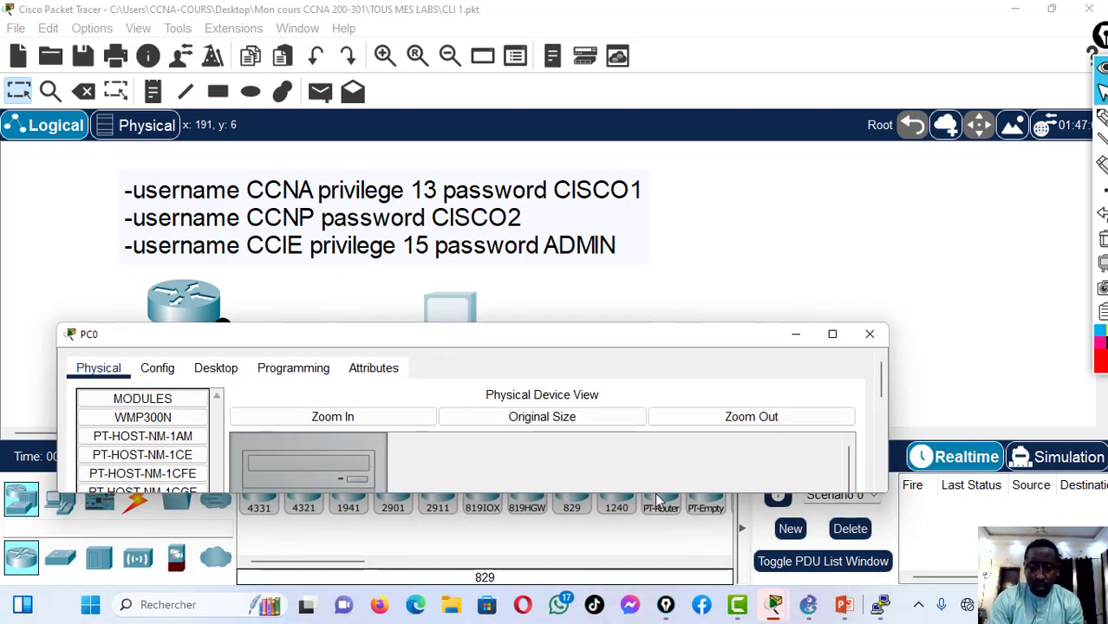
drag(655, 492, 641, 575)
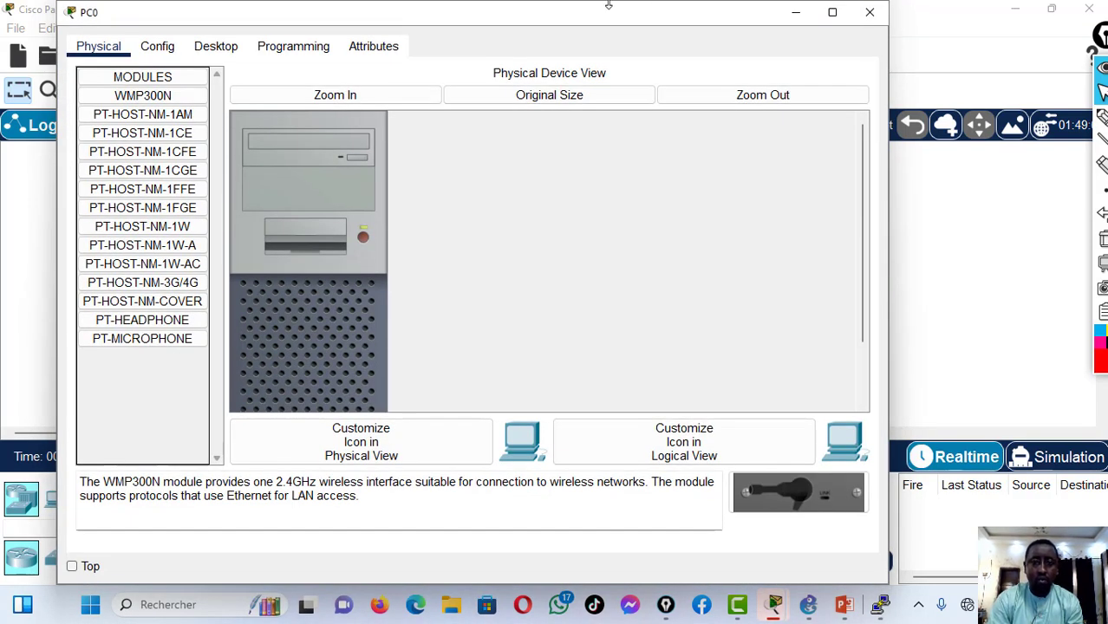
drag(599, 69, 631, 356)
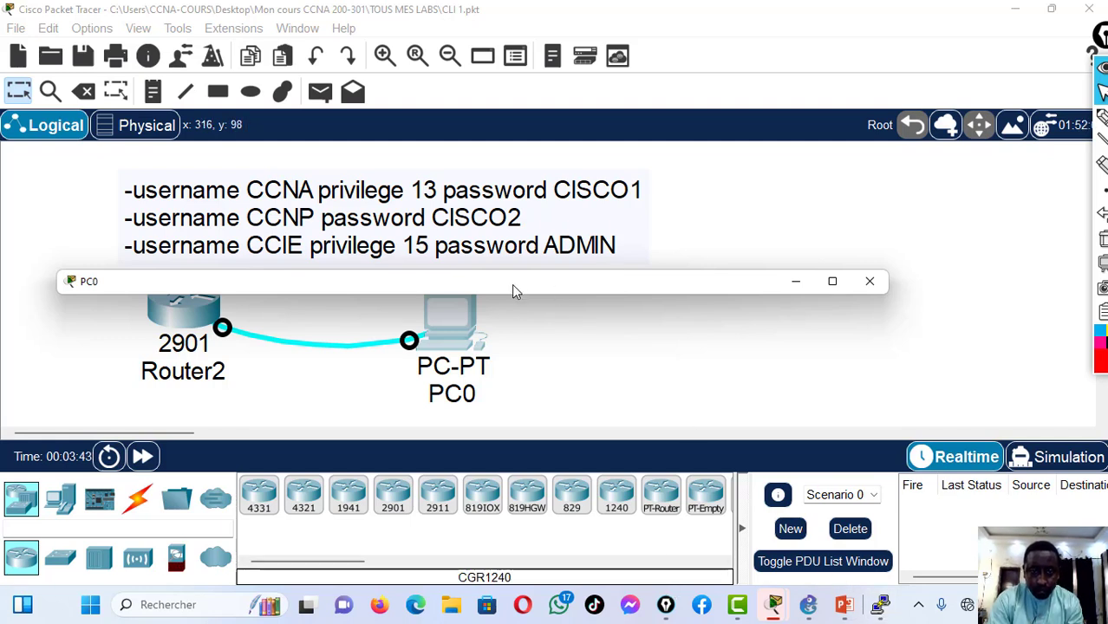
drag(512, 297, 511, 447)
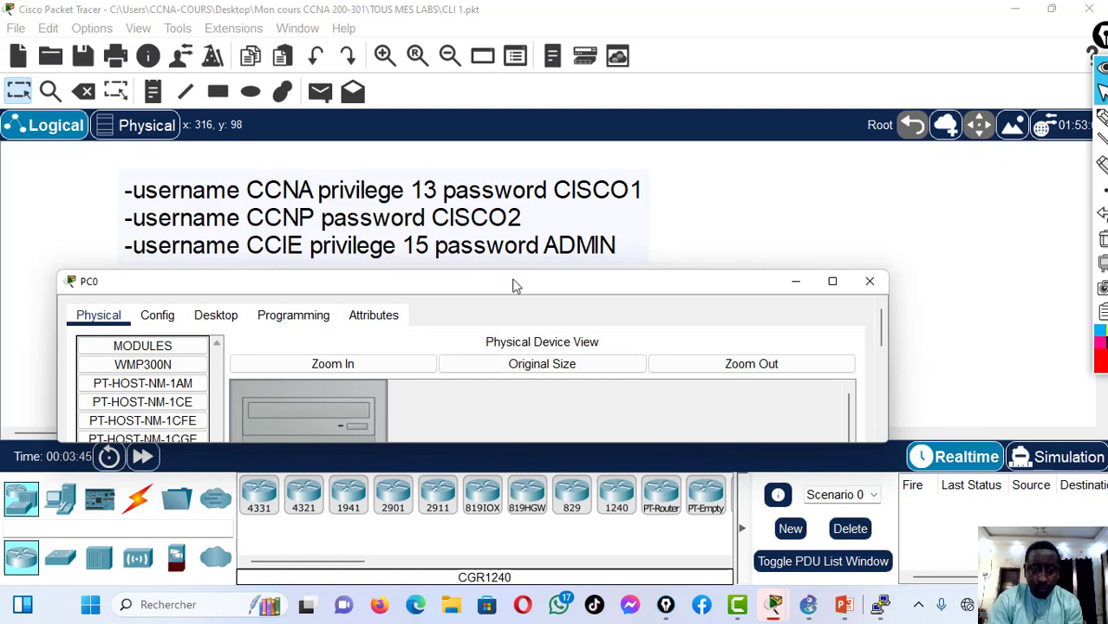
drag(512, 272, 503, 401)
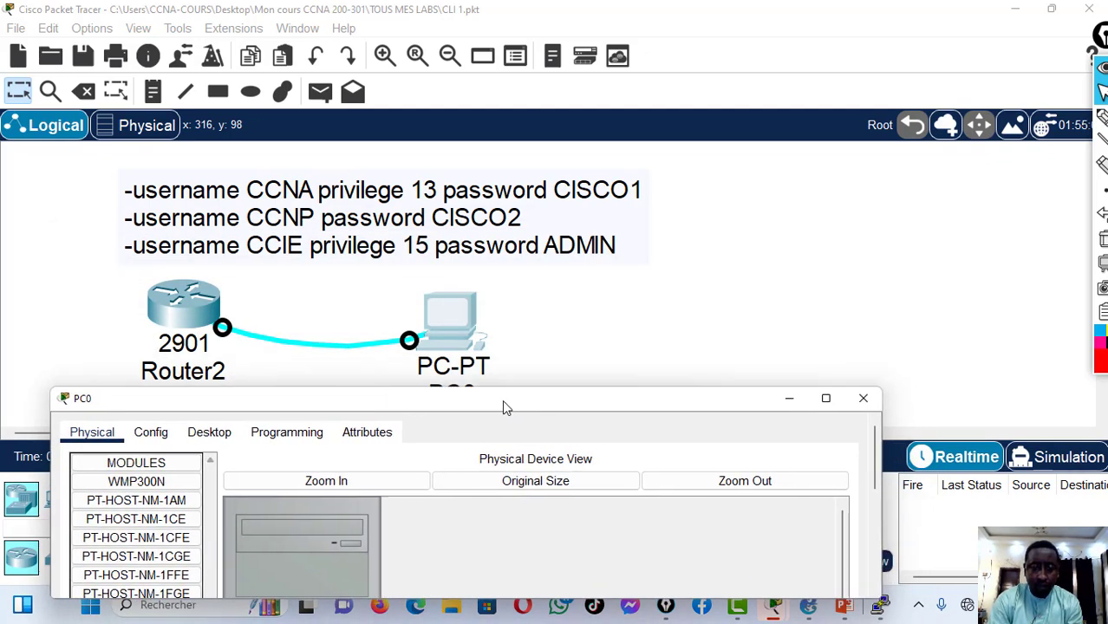
drag(50, 433, 4, 433)
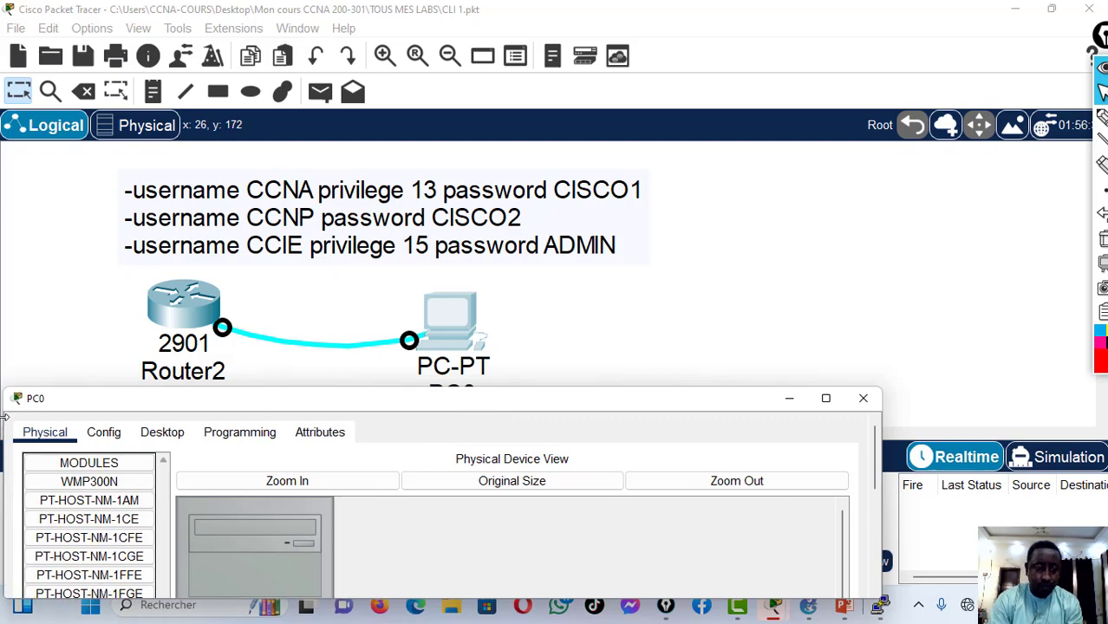
Open a Terminal session on PC0 with 9600 bits per second, 8 data bits, no parity, 1 stop bit and no flow control
click(164, 436)
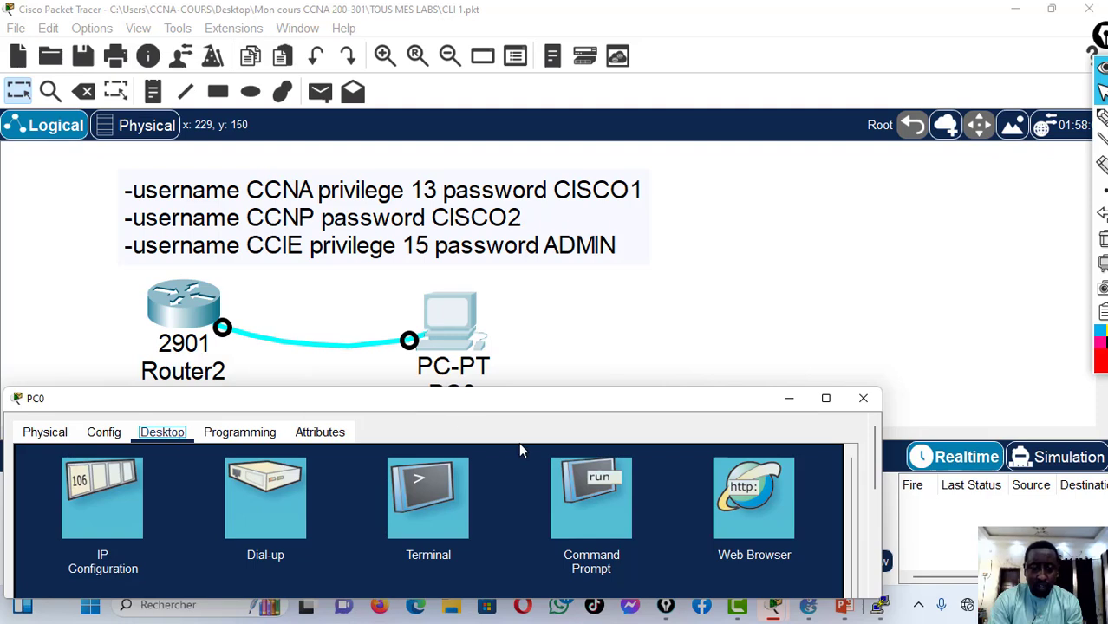
click(425, 493)
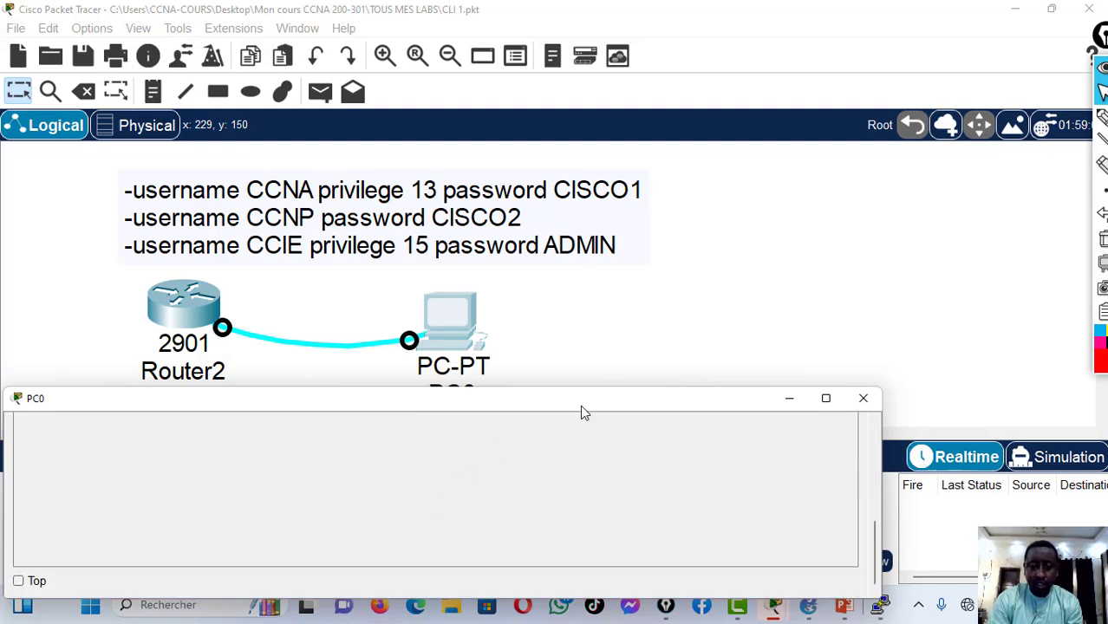
drag(582, 407, 591, 370)
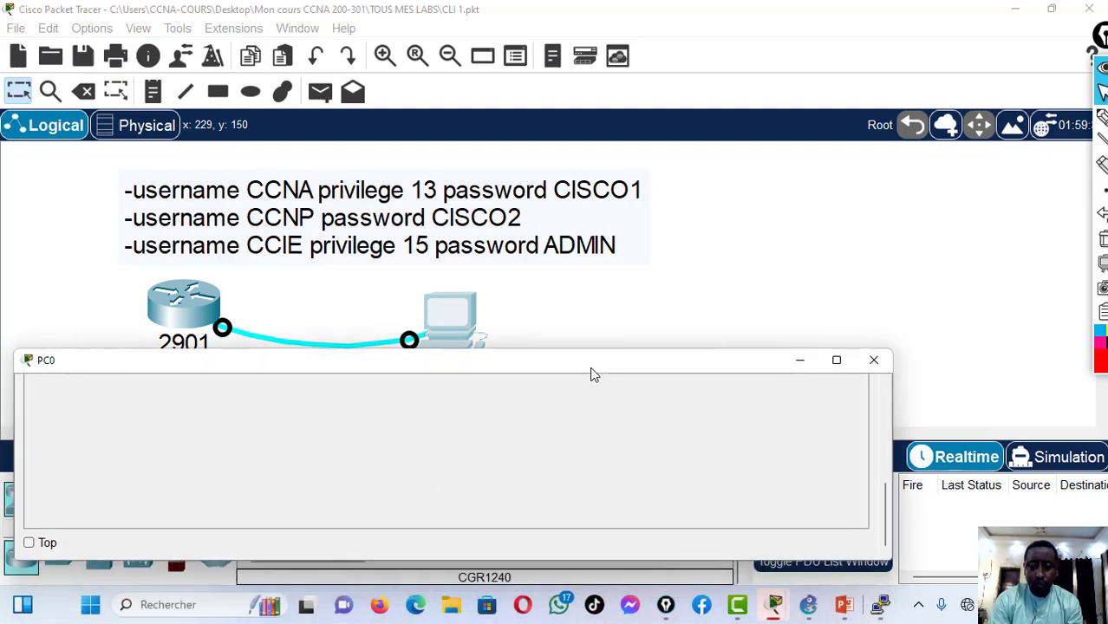
click(886, 384)
click(886, 384)
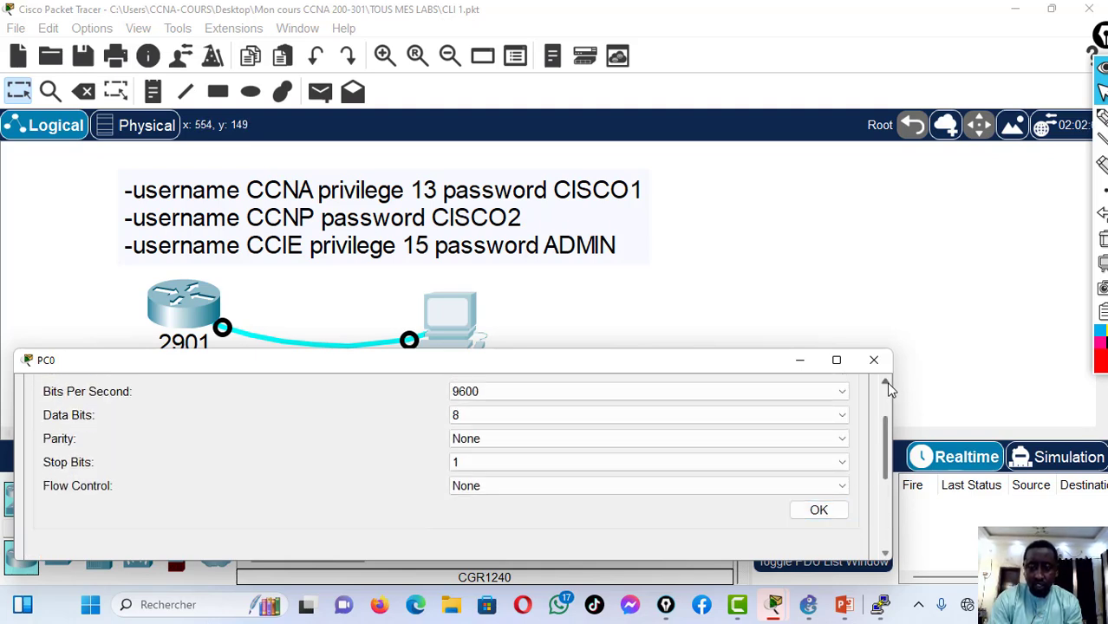
click(886, 384)
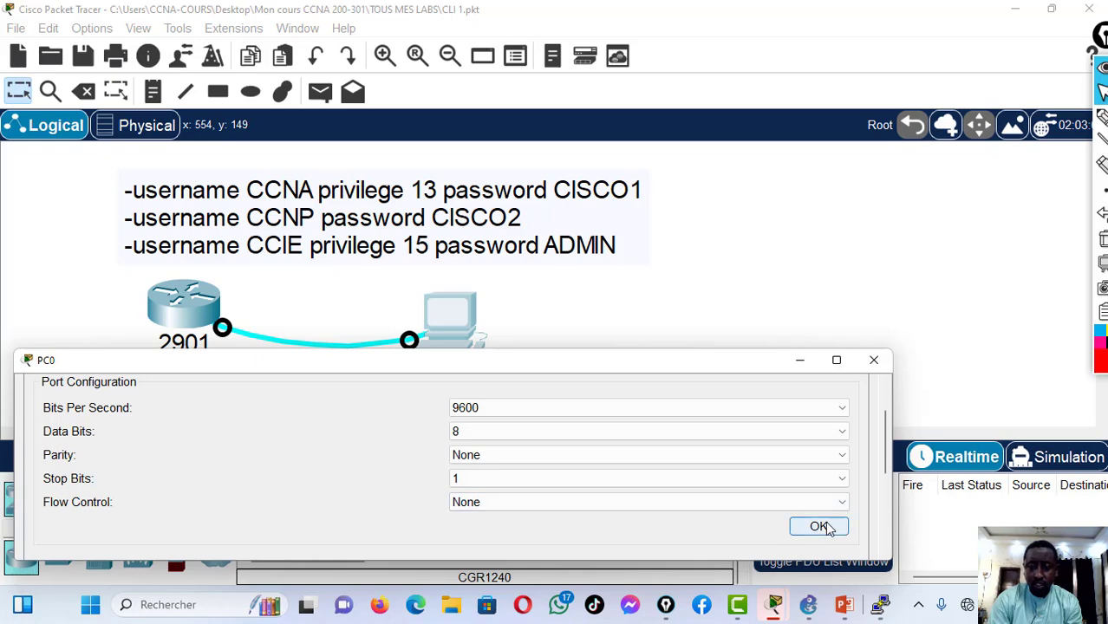
click(836, 359)
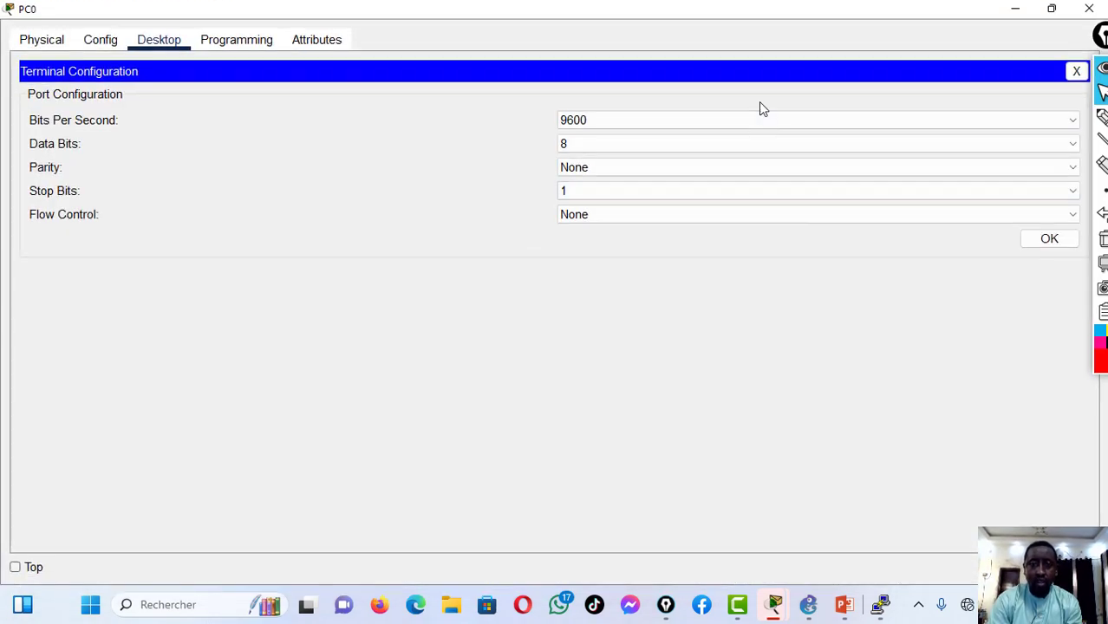
click(1075, 72)
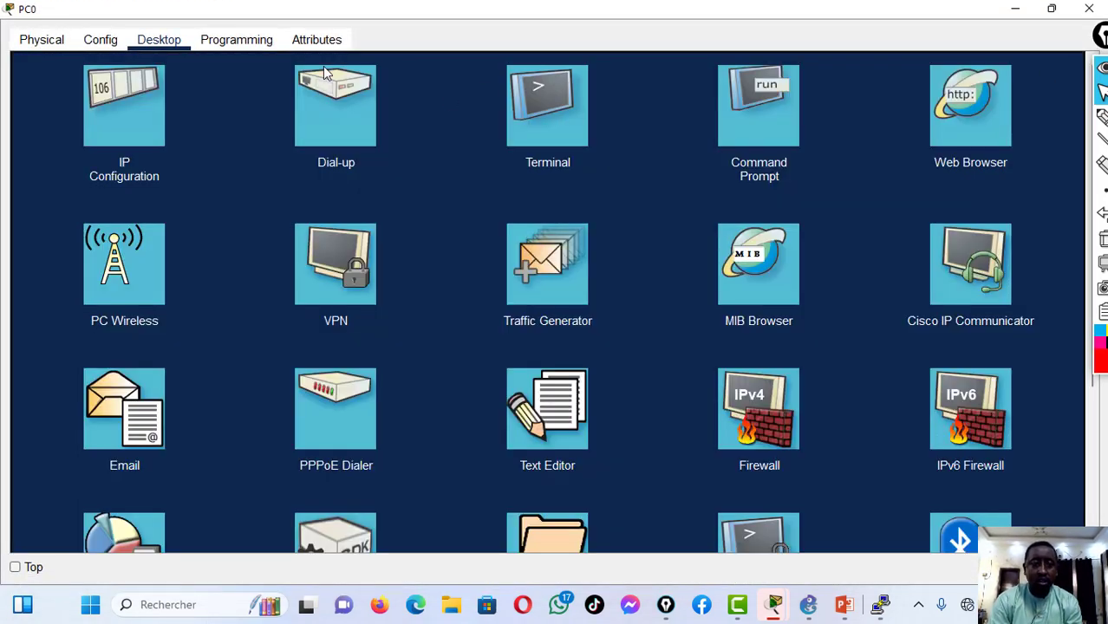
click(528, 112)
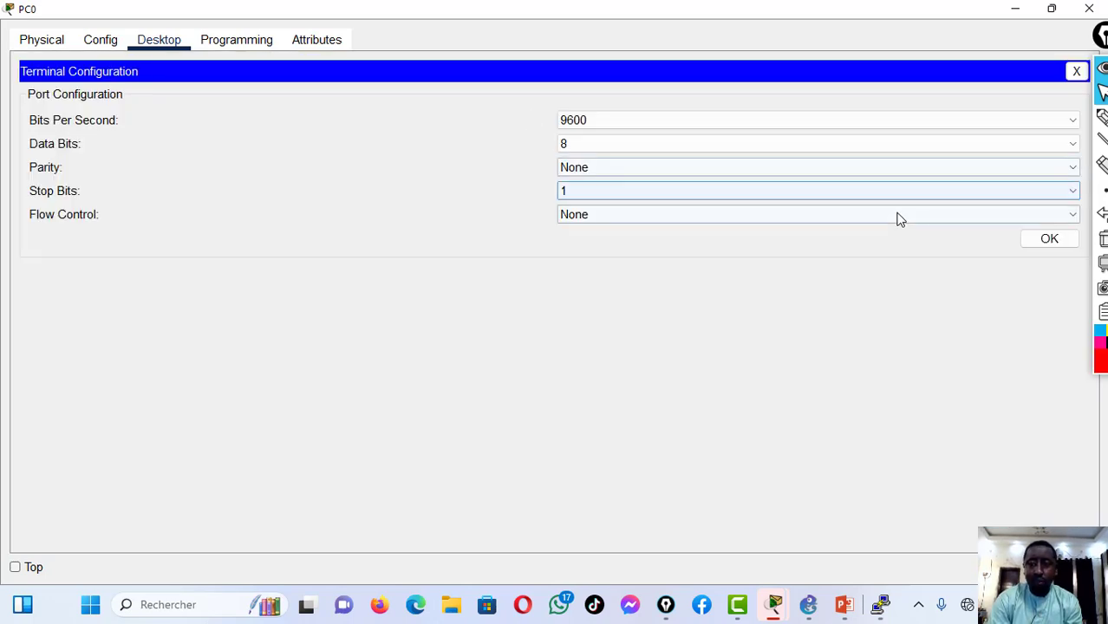
click(1049, 239)
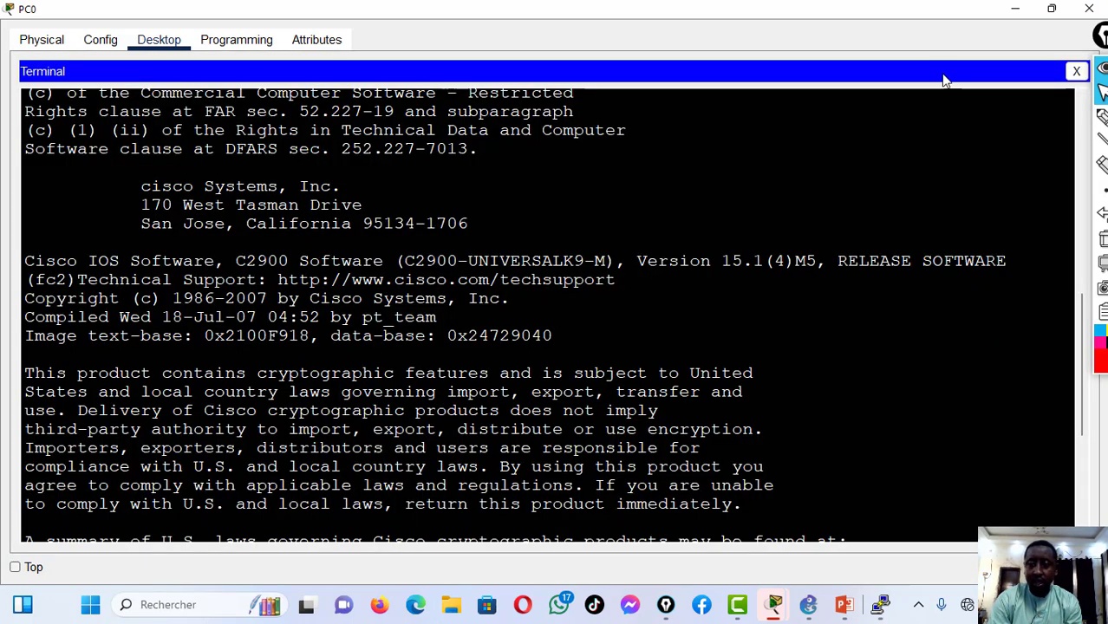
Restore PC0's smaller window below the topology and bring the router terminal to its Username prompt
click(1051, 9)
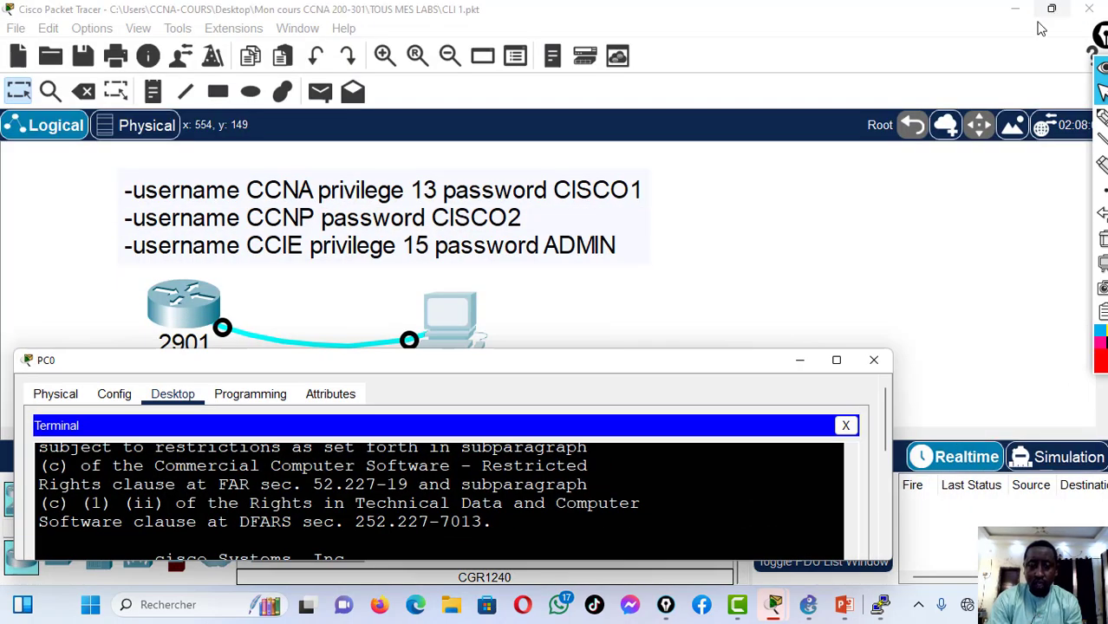
scroll(883, 416, down, 3)
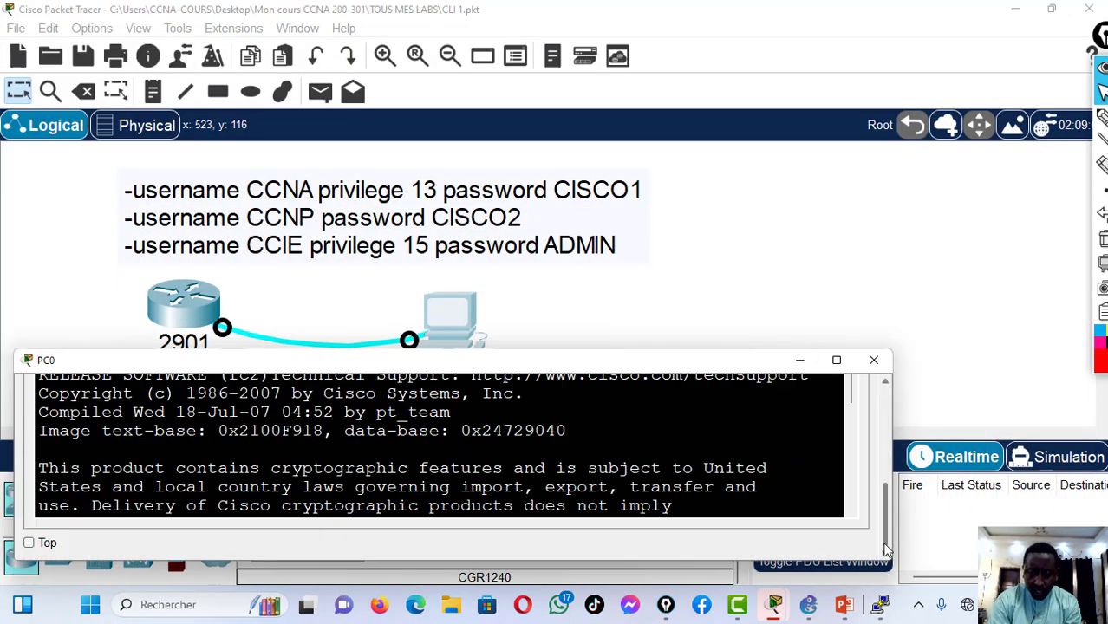
key(Return)
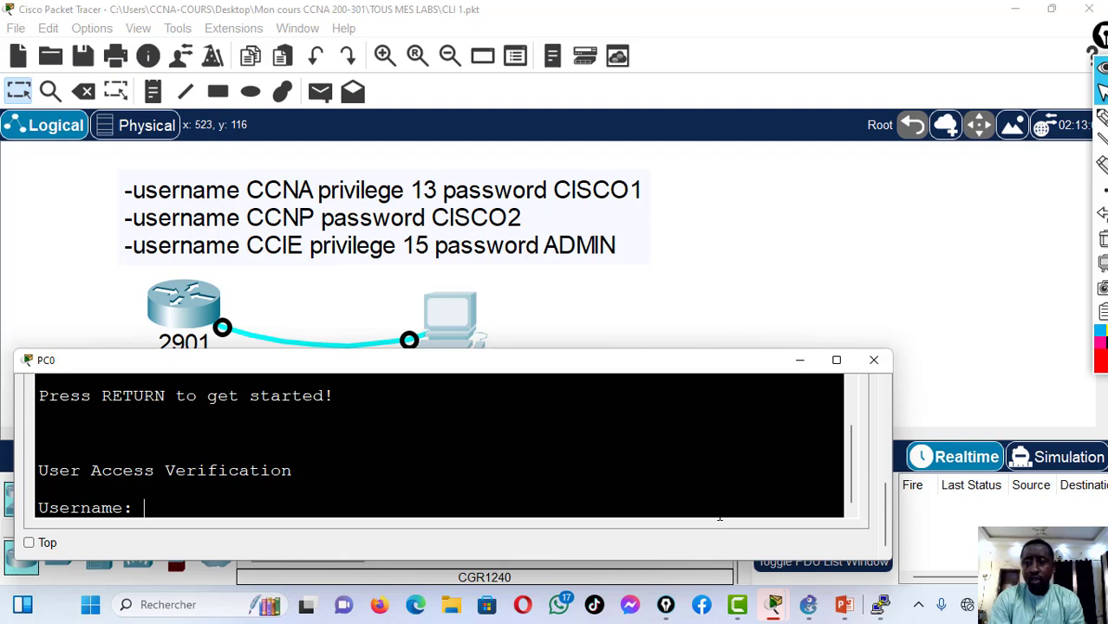
Tick the CCNP and CCIE username lines with the red pen and return to the normal pointer
click(1101, 117)
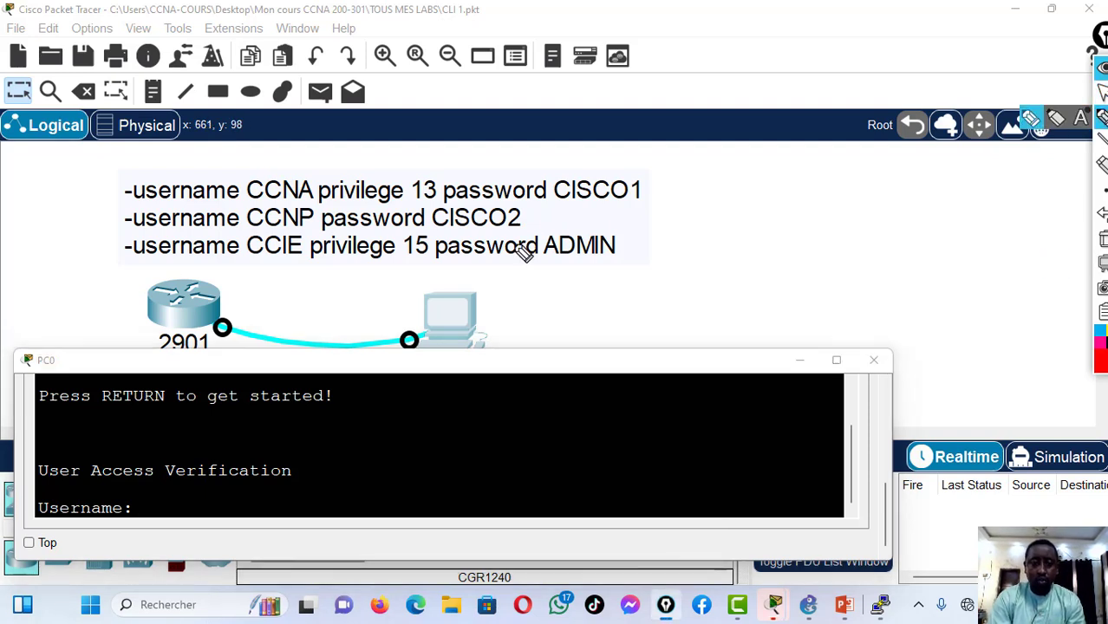
mouse_move(530, 211)
mouse_down()
mouse_move(623, 243)
mouse_move(635, 221)
mouse_up()
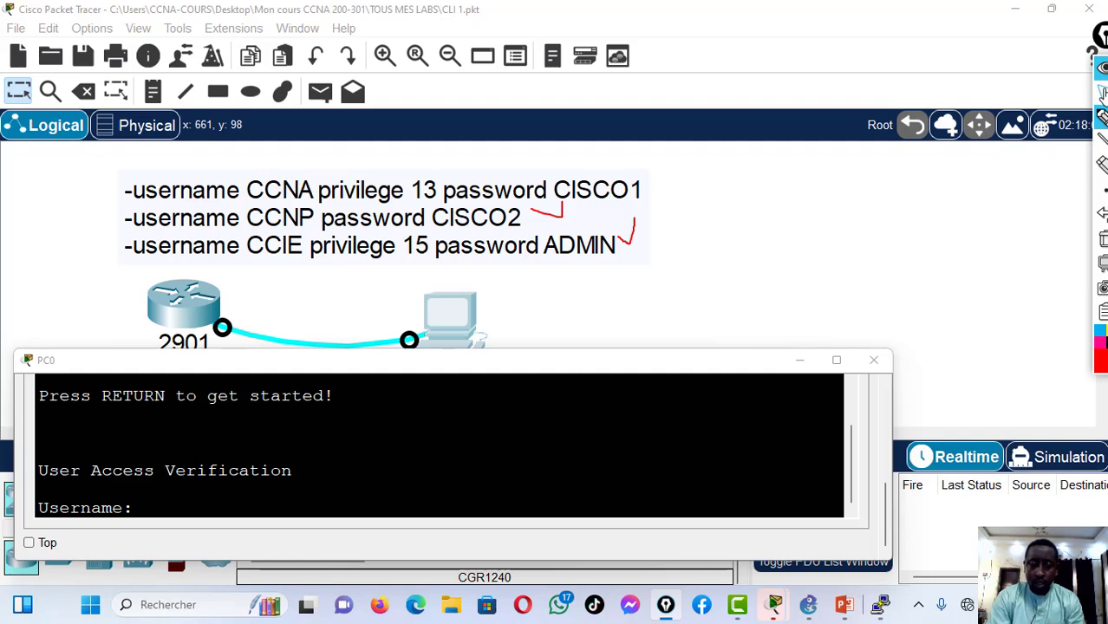
click(1101, 92)
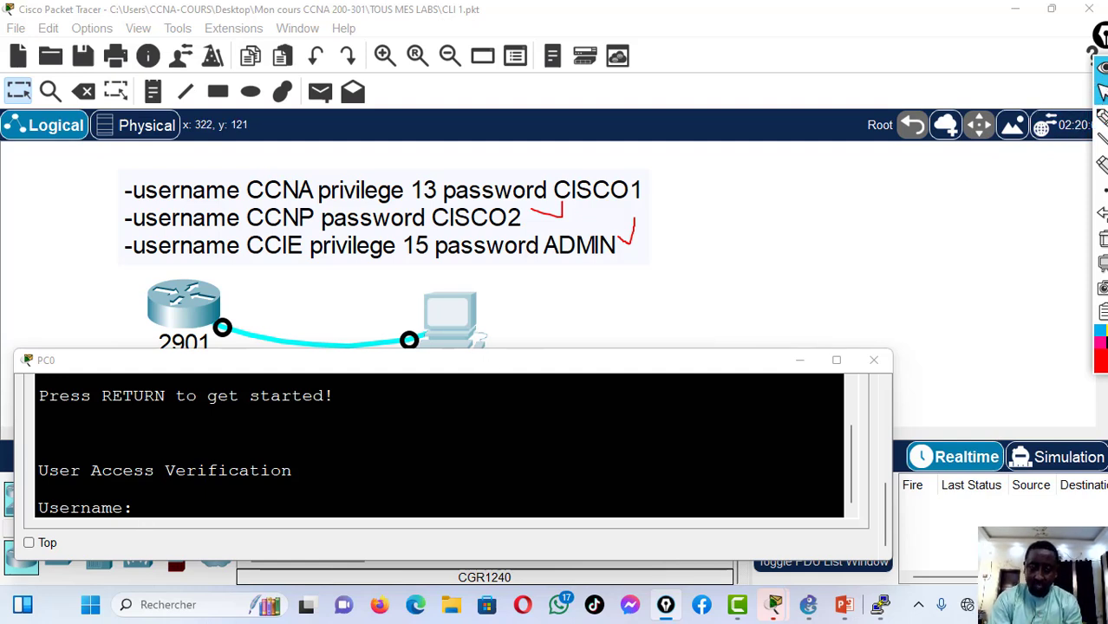
Switch to the PowerPoint slide on Banner motd configuration and clear the red pen marks
click(844, 604)
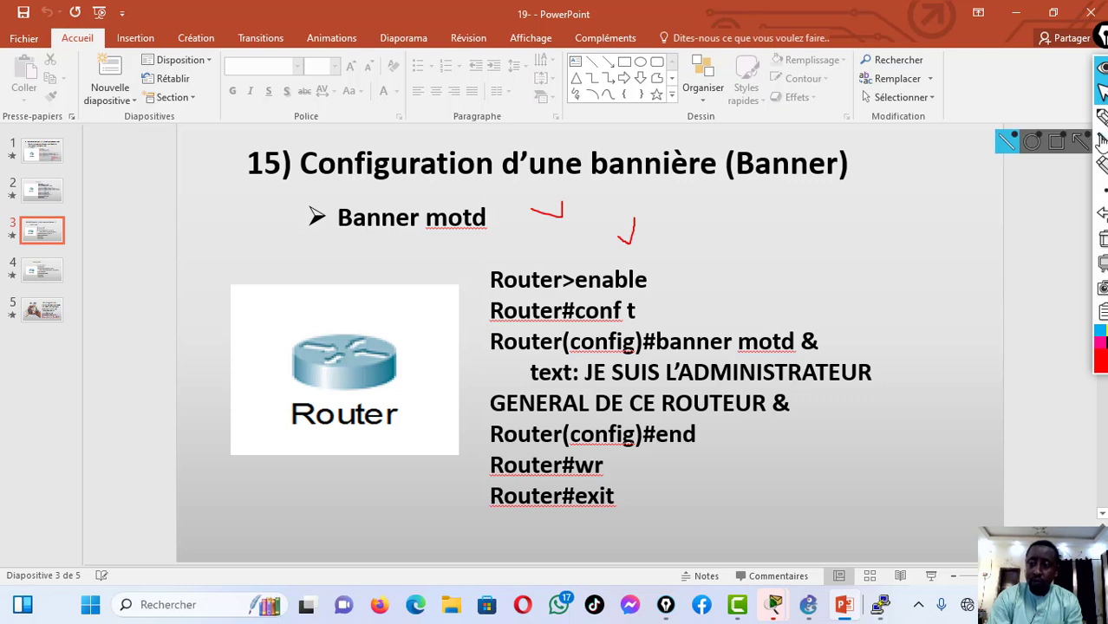
click(1101, 245)
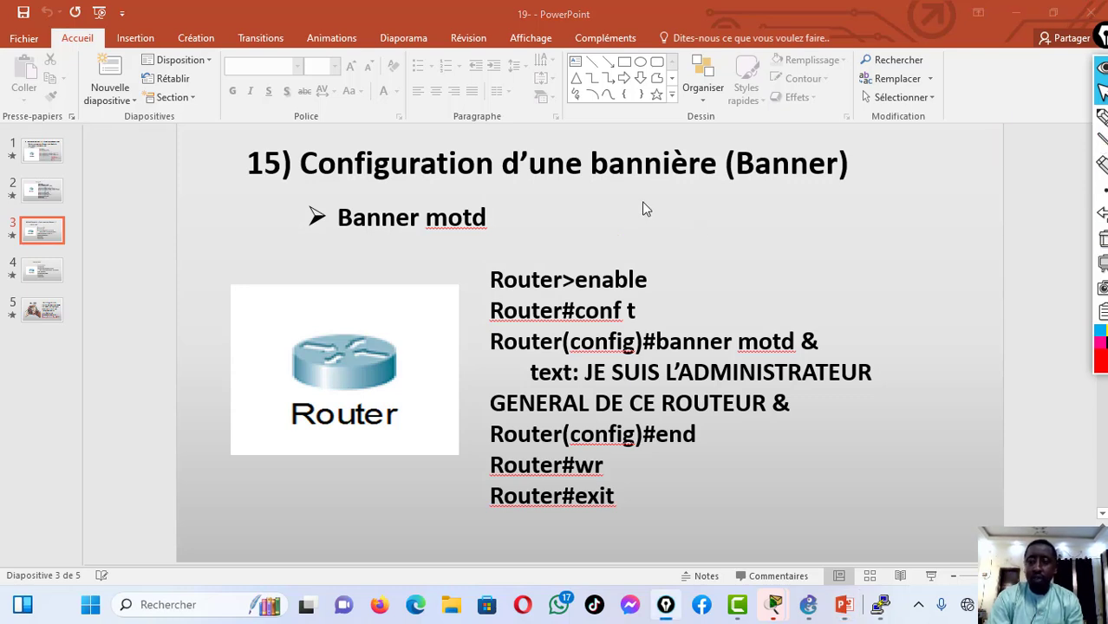
click(1102, 119)
click(1102, 118)
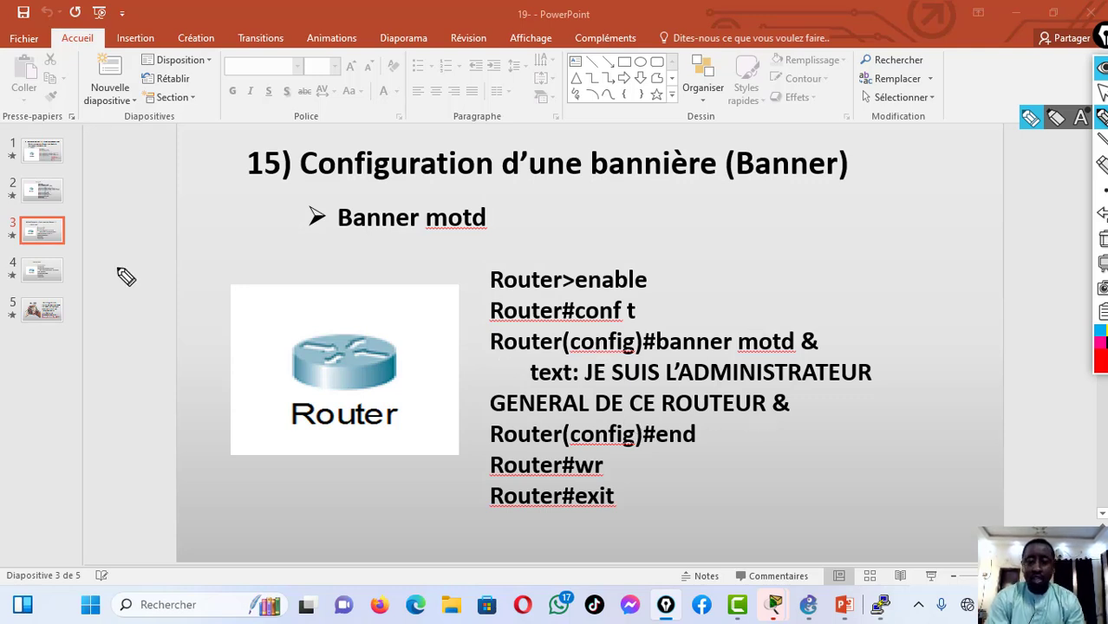
click(1102, 93)
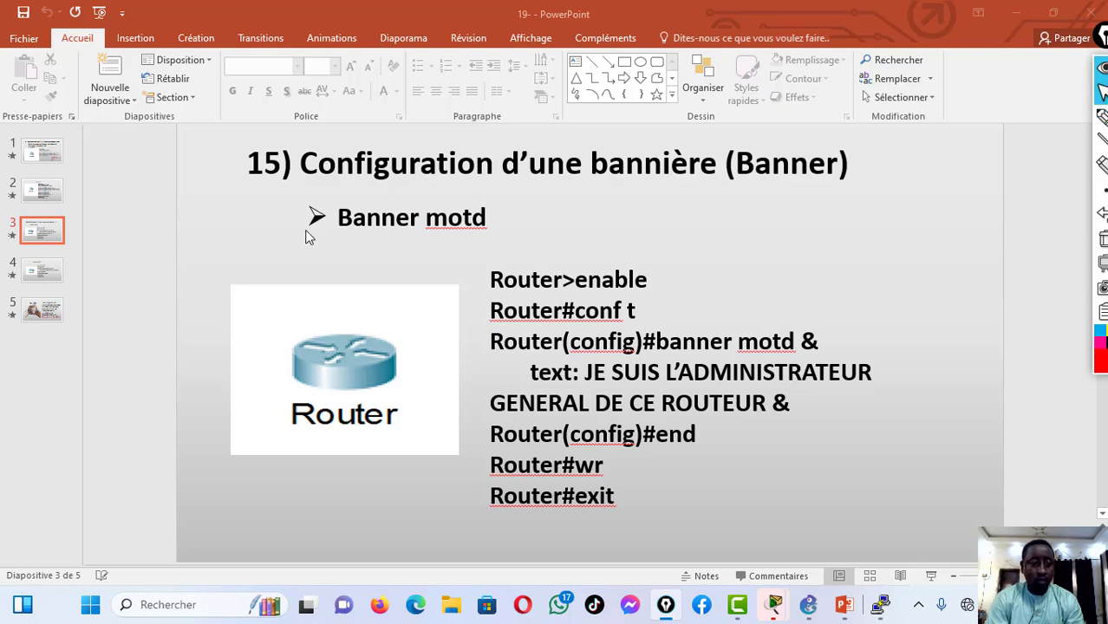
Display slide 4 and examine the Banner login configuration commands
click(43, 276)
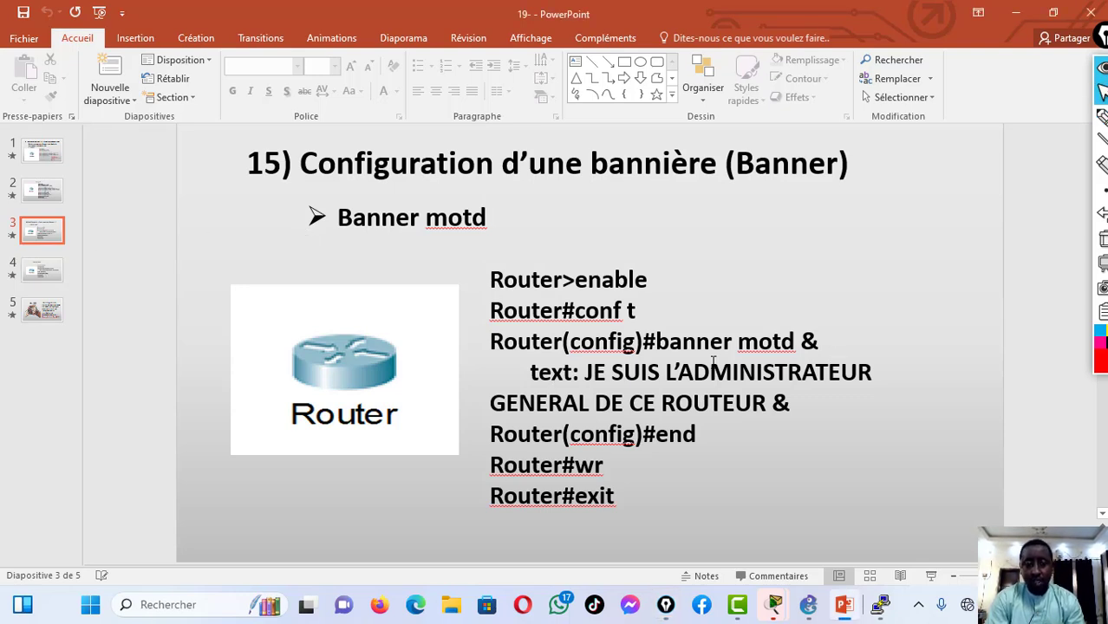
click(47, 273)
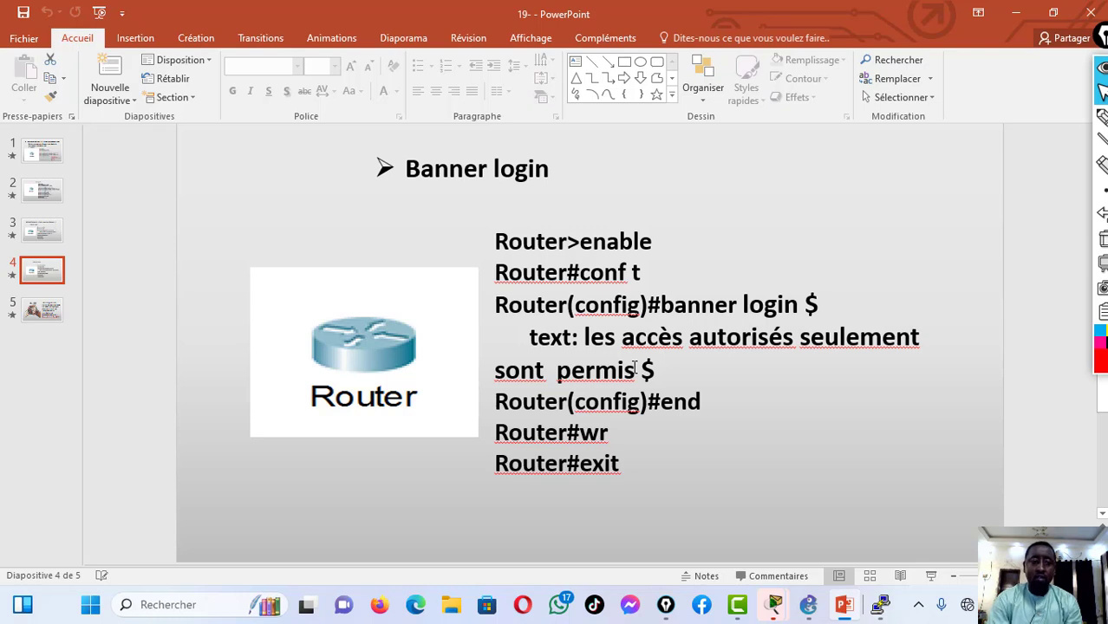
triple_click(495, 317)
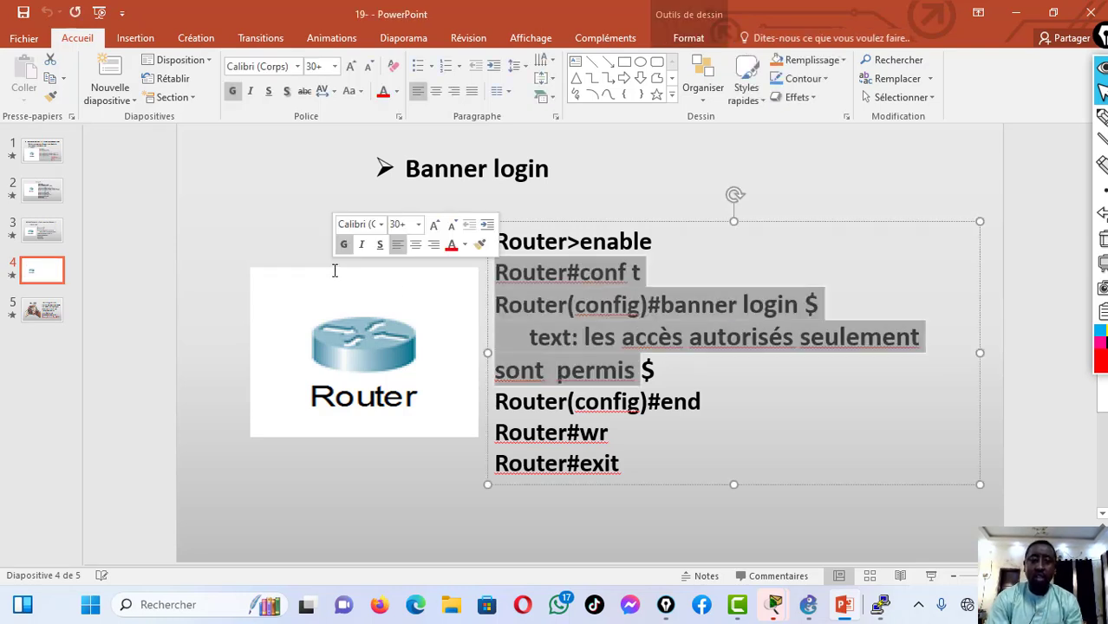
drag(314, 258, 233, 179)
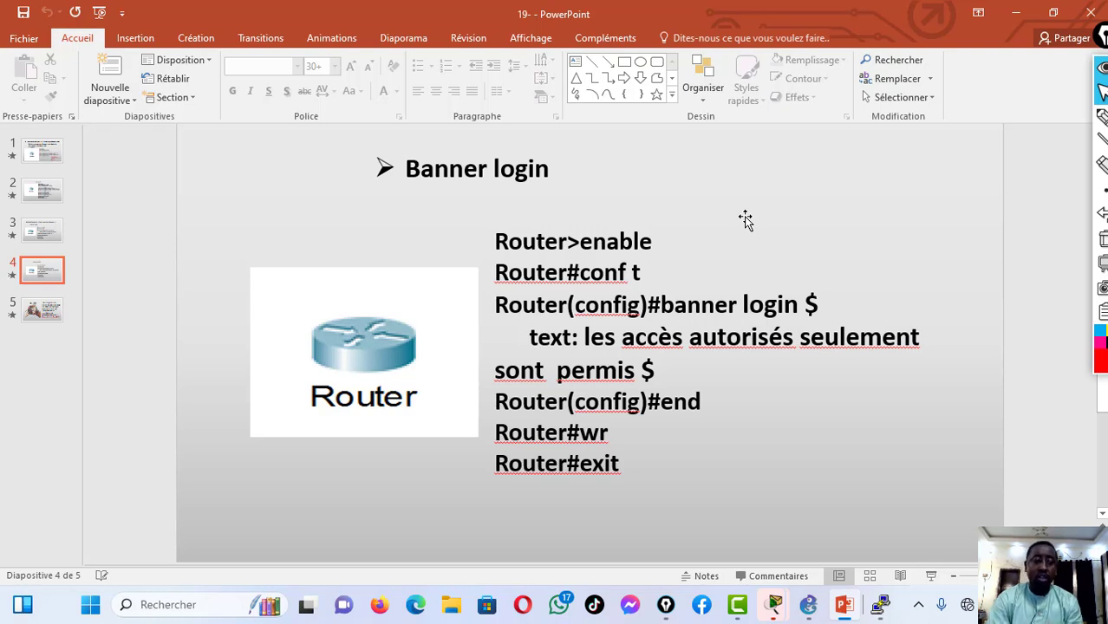
Display slide 3 and highlight the "banner motd &" command text, clearing the selection when done
click(48, 238)
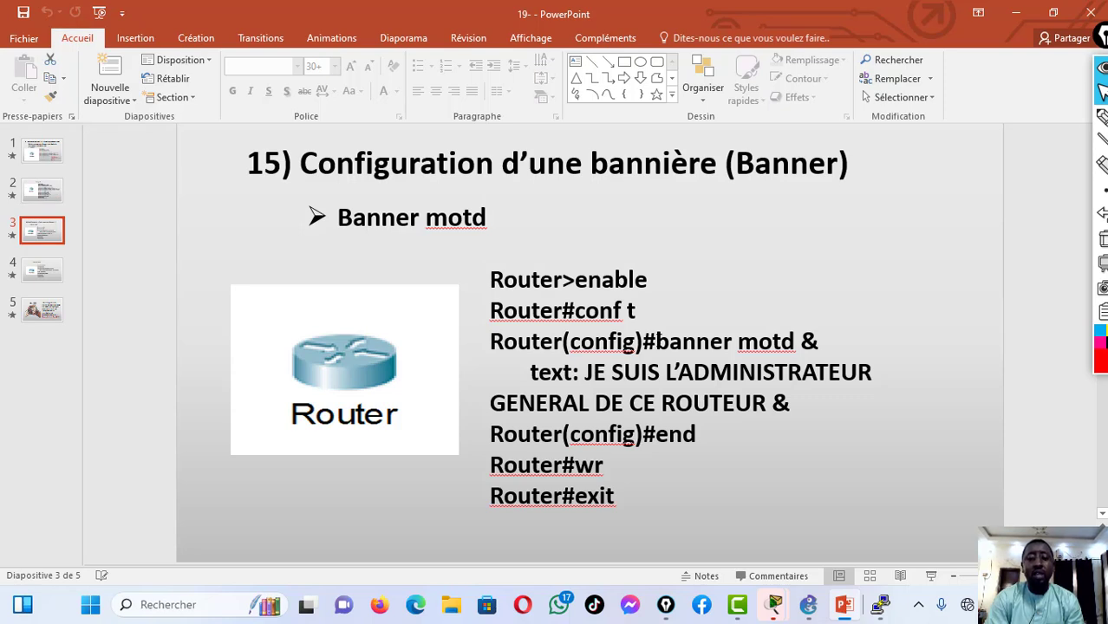
drag(657, 342, 816, 338)
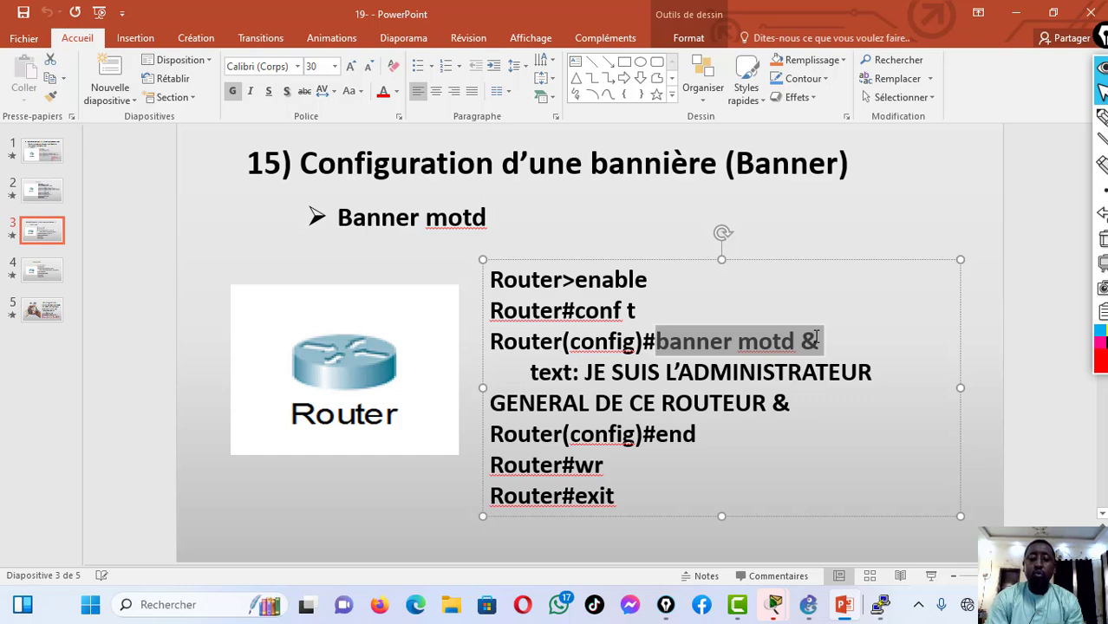
click(644, 218)
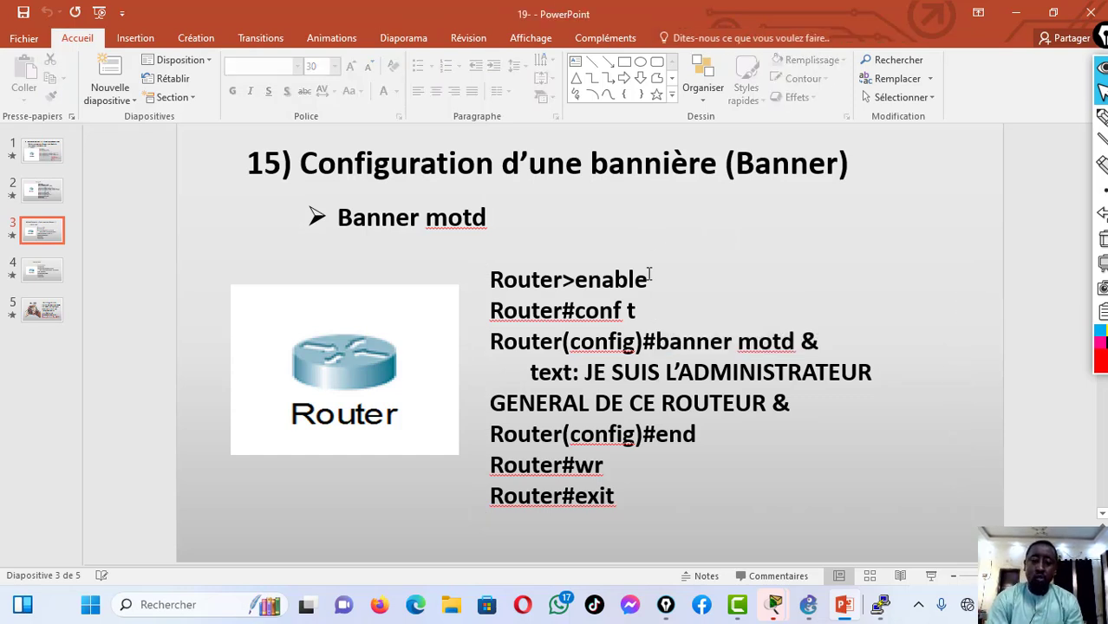
Show slide 4 and highlight the "banner login $" command with its message text, clearing the selection when done
scroll(612, 220, down, 1)
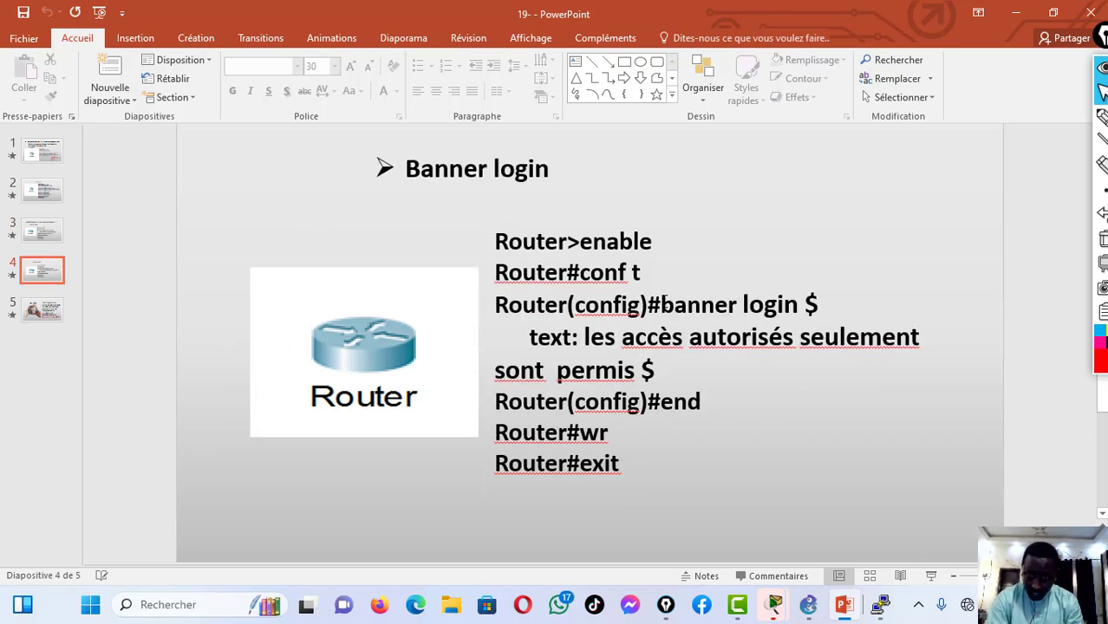
drag(661, 303, 784, 364)
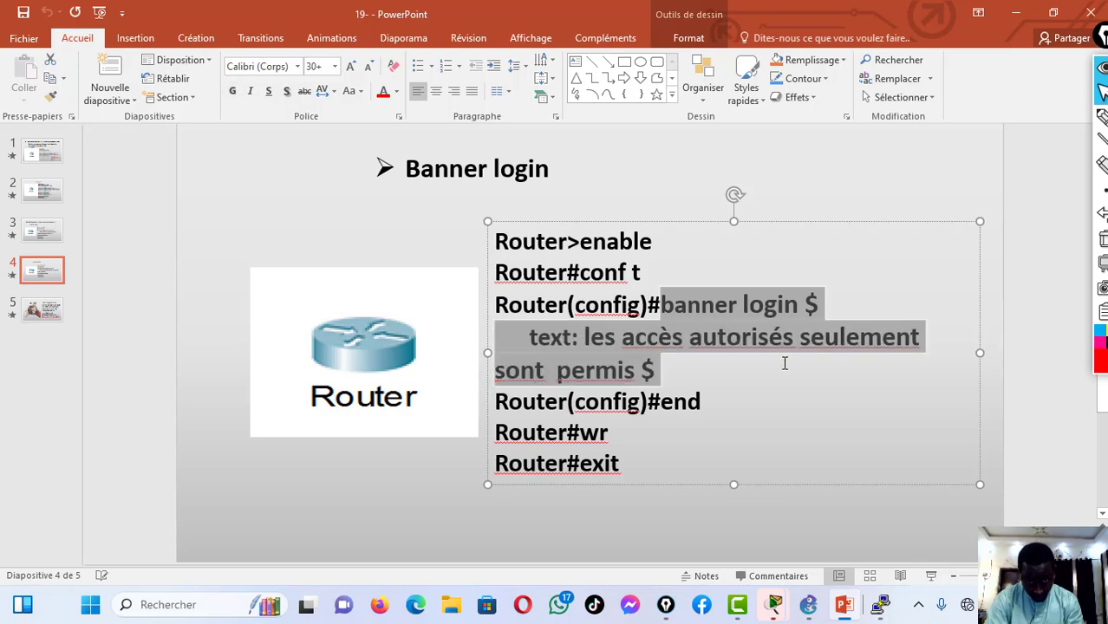
click(650, 178)
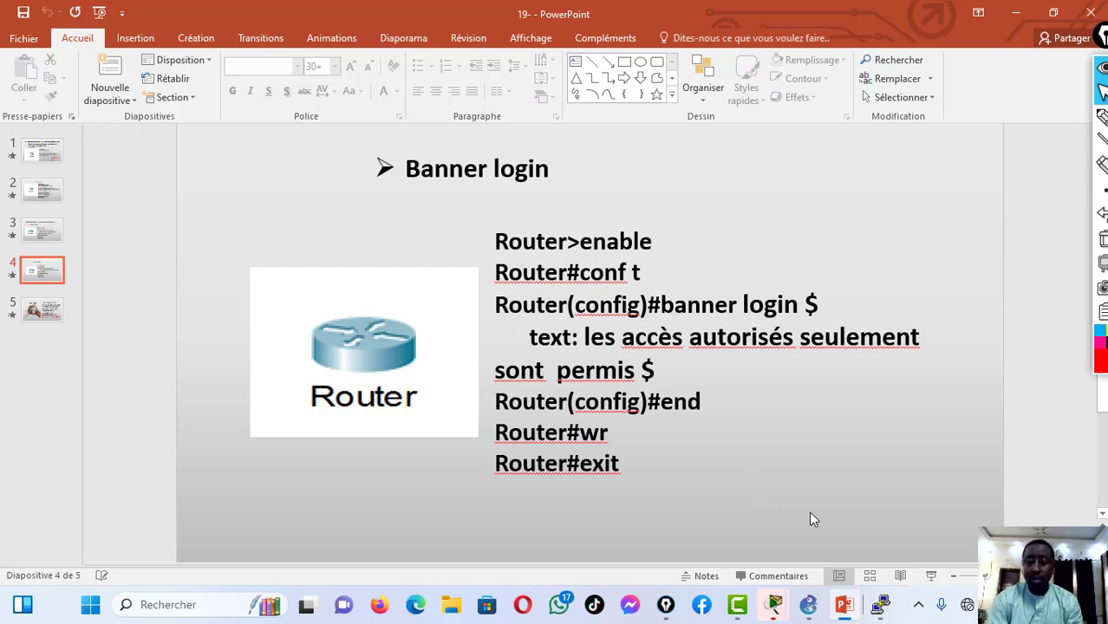
Return to the Banner motd slide and activate the annotation pen for marking its commands
mouse_move(777, 597)
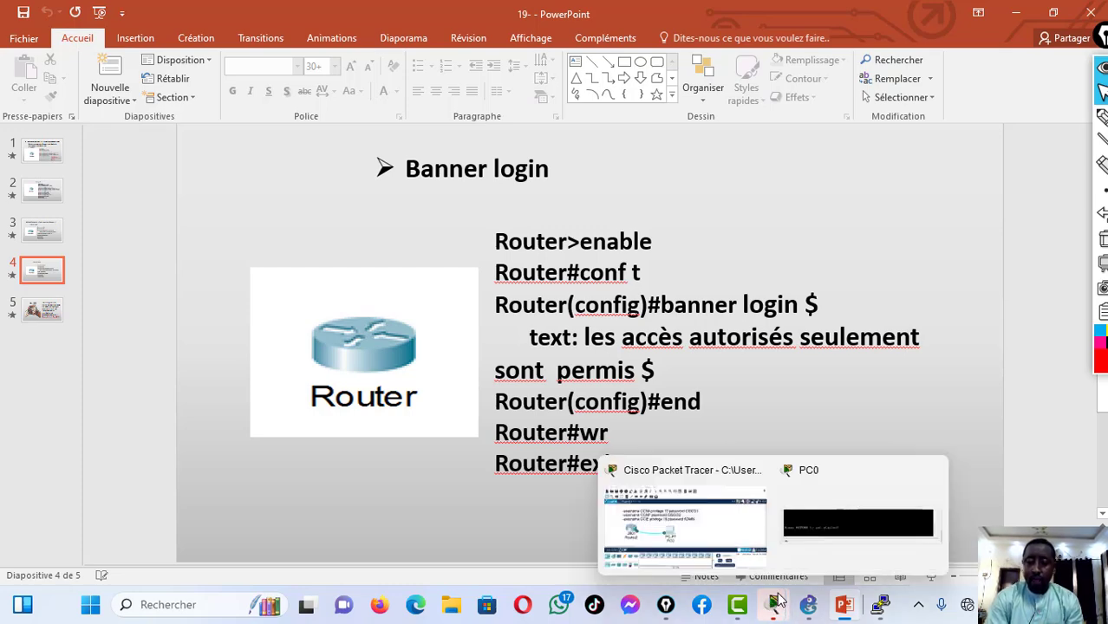
click(801, 529)
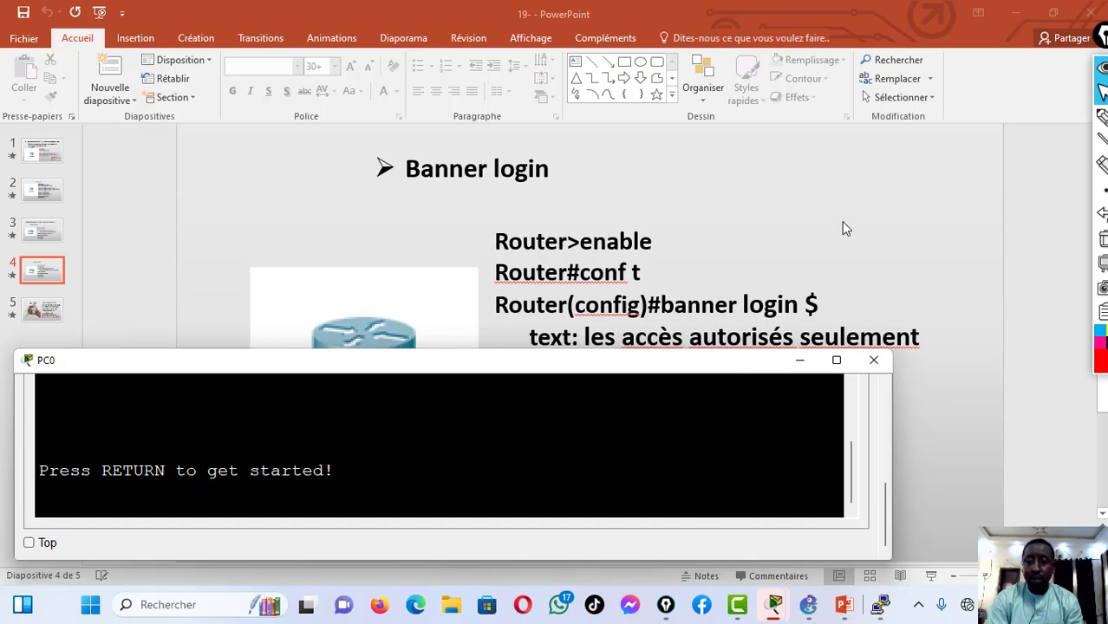
click(968, 190)
scroll(968, 190, up, 1)
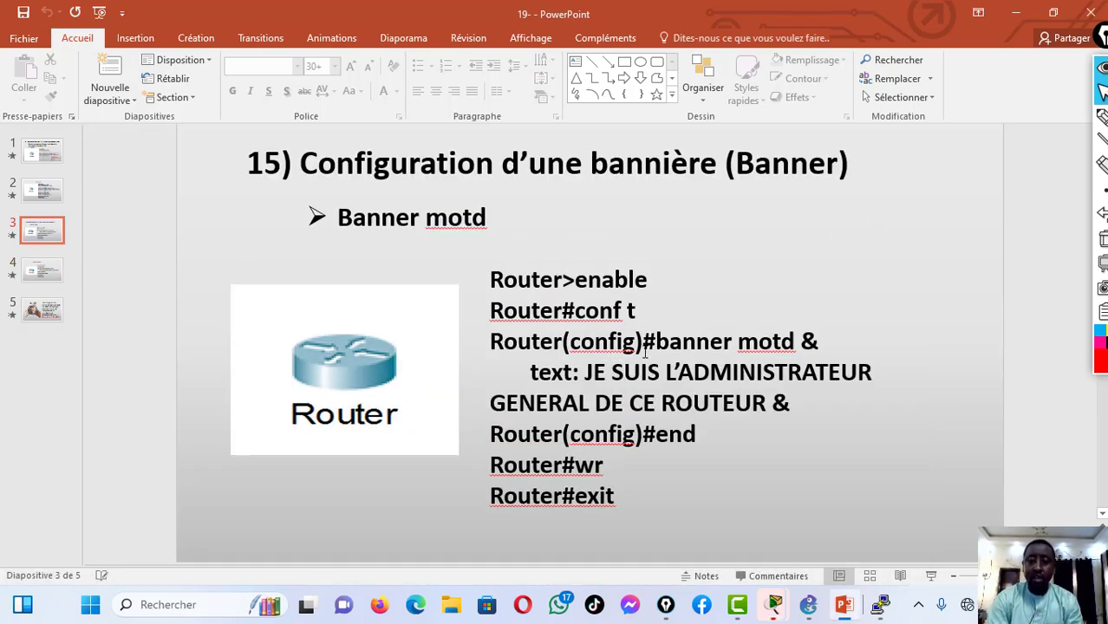
click(1101, 117)
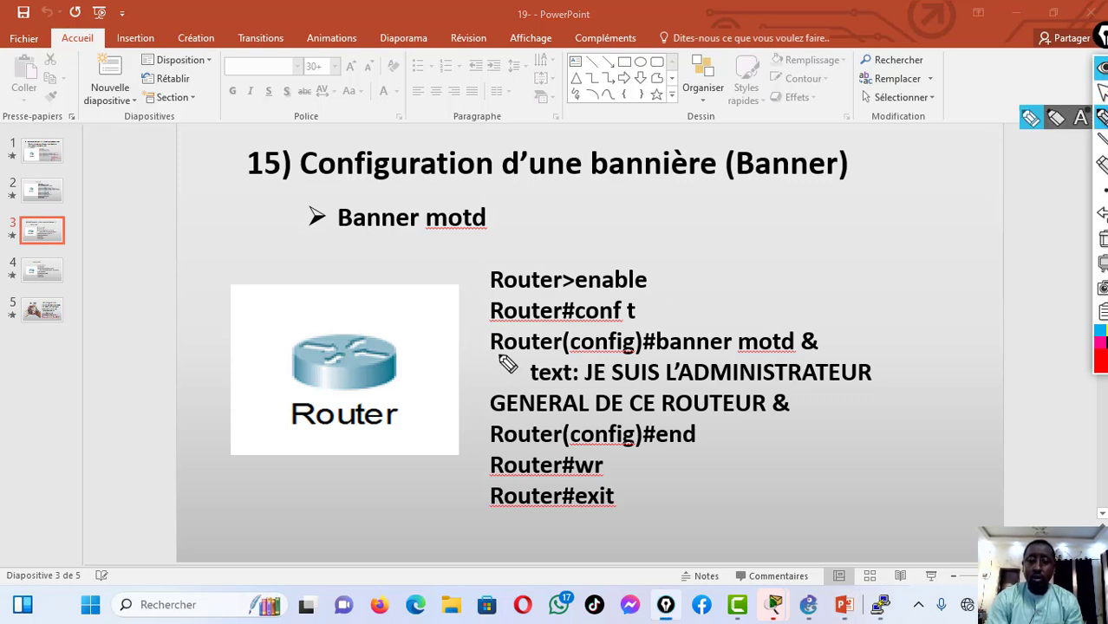
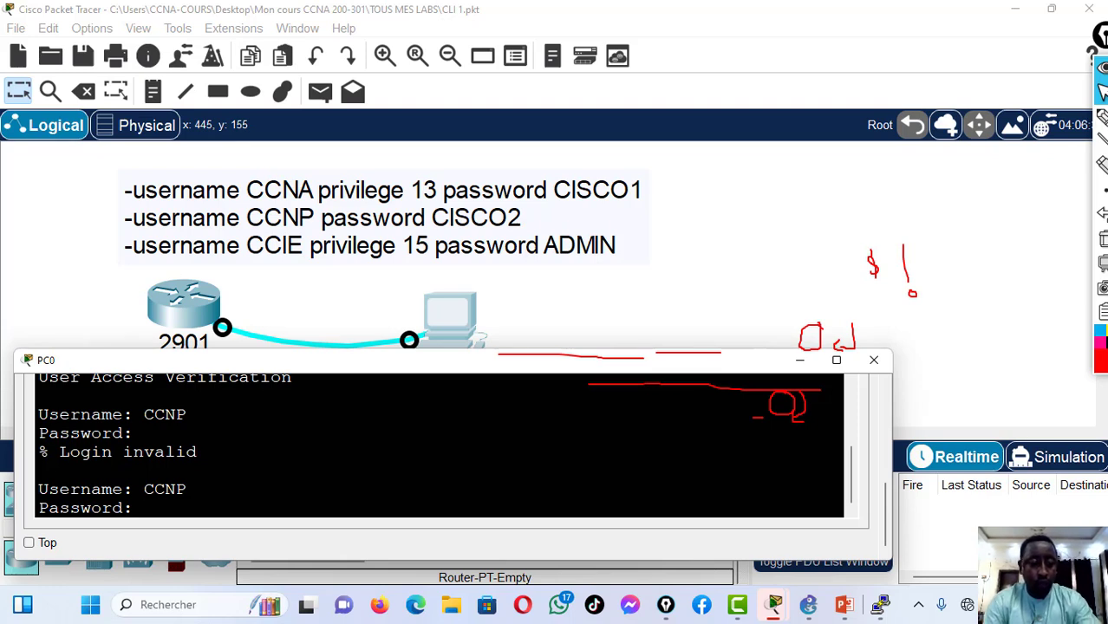
Submit the pending login attempt in PC0's terminal and log in to the router as CCNP with the account password
key(Return)
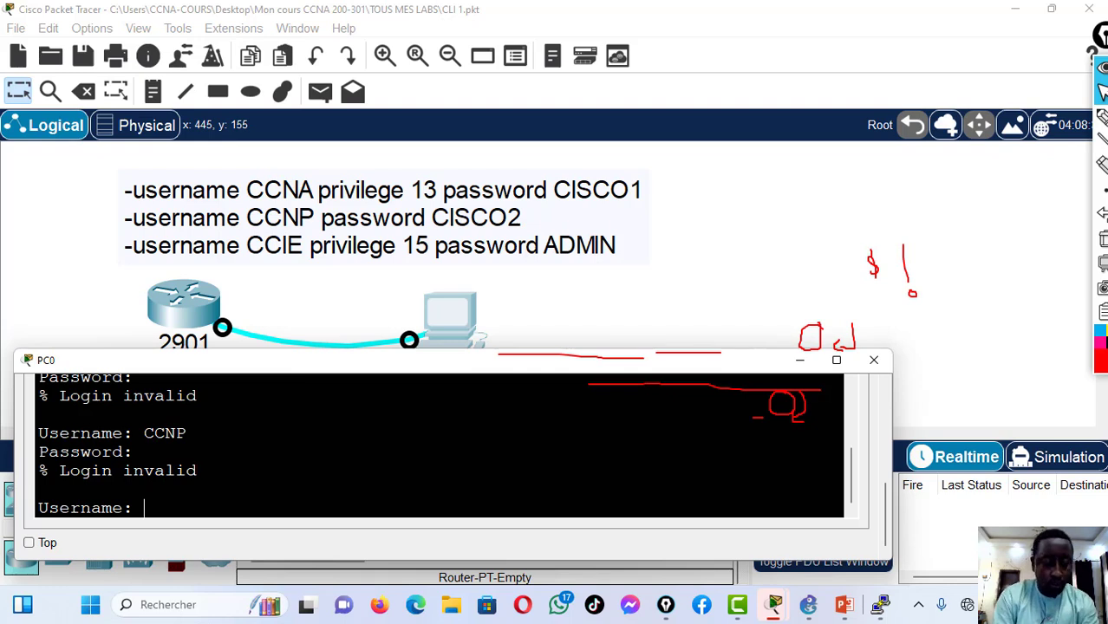
text(CC)
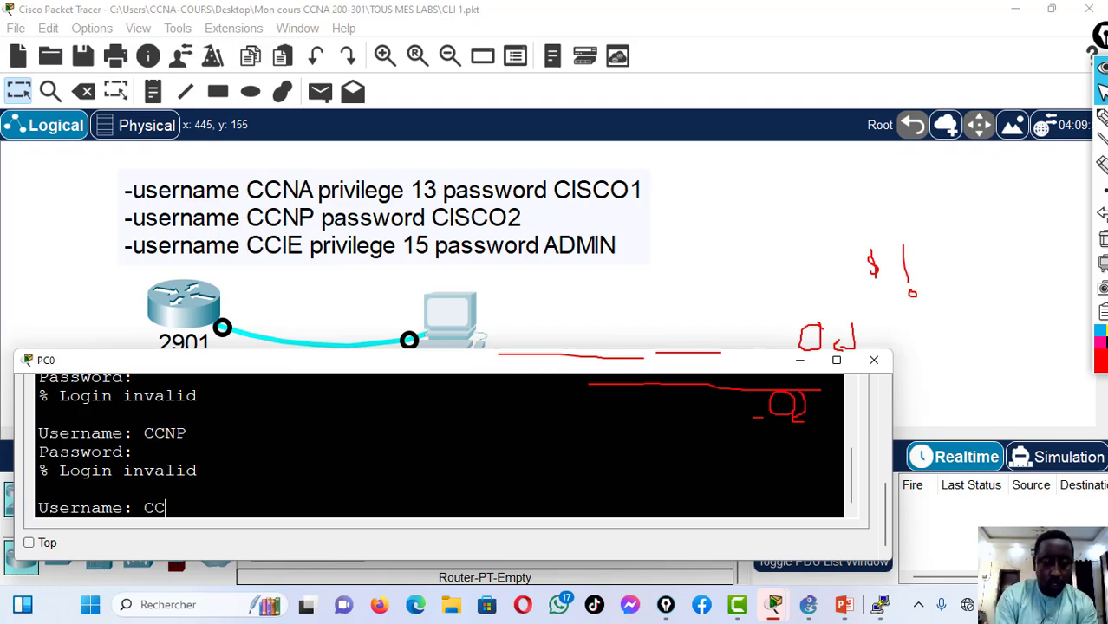
text(NP)
key(Return)
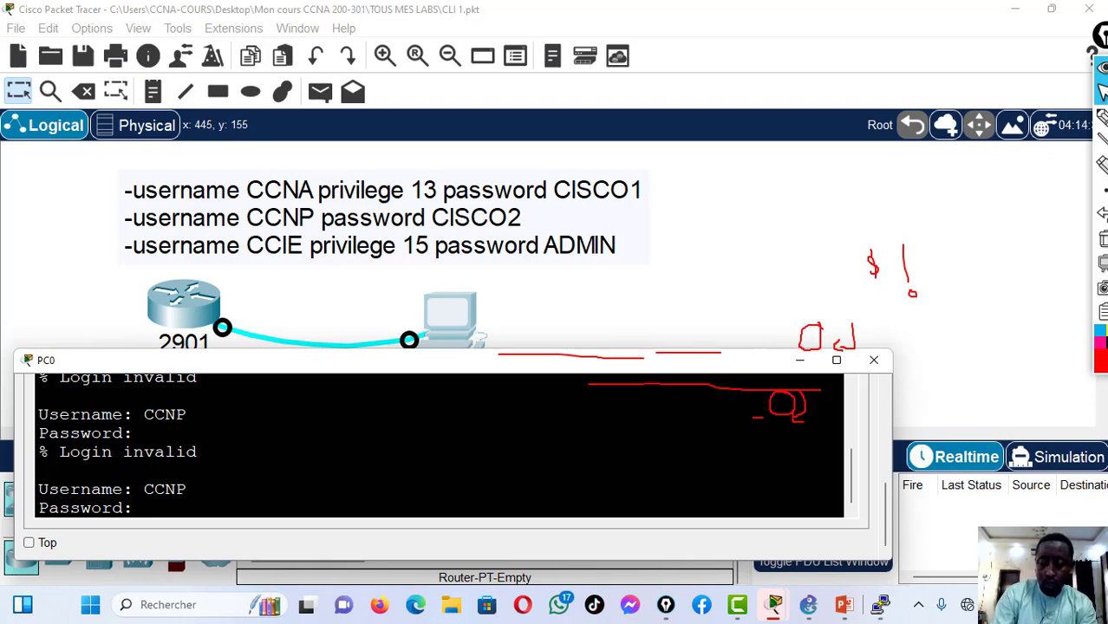
key(Return)
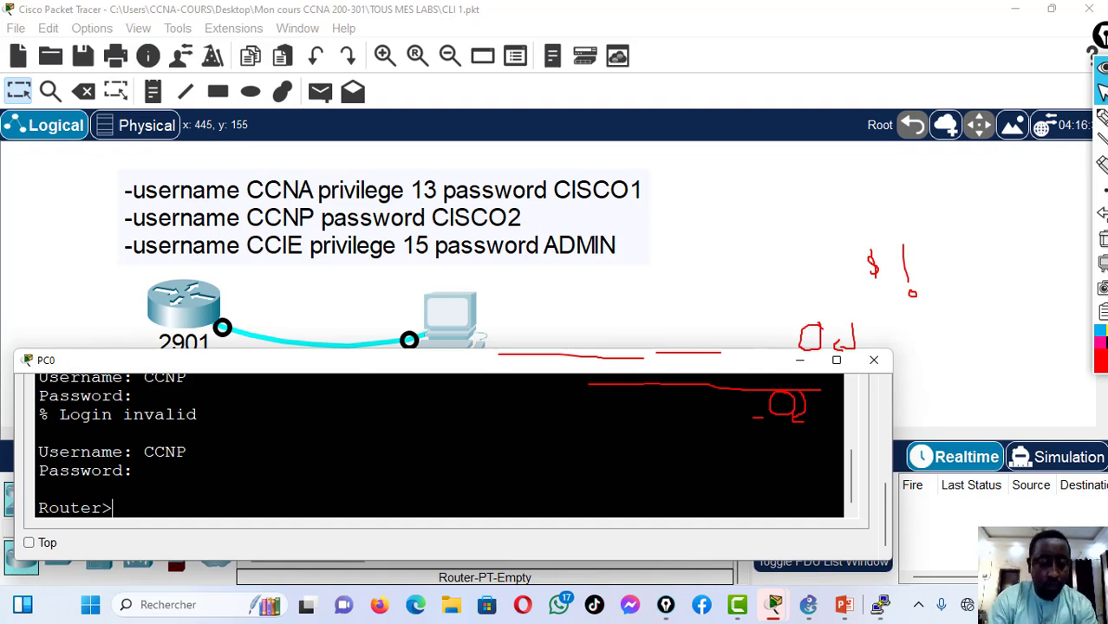
Enter the router's privileged mode with the ENABLE command and the enable password
text(EN)
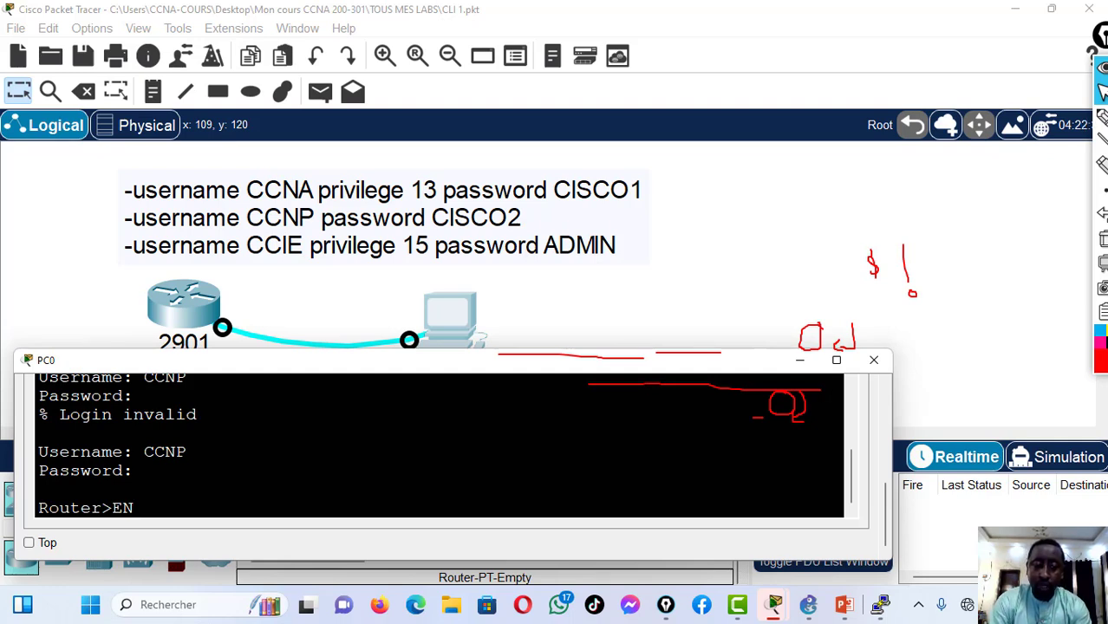
text(ABL)
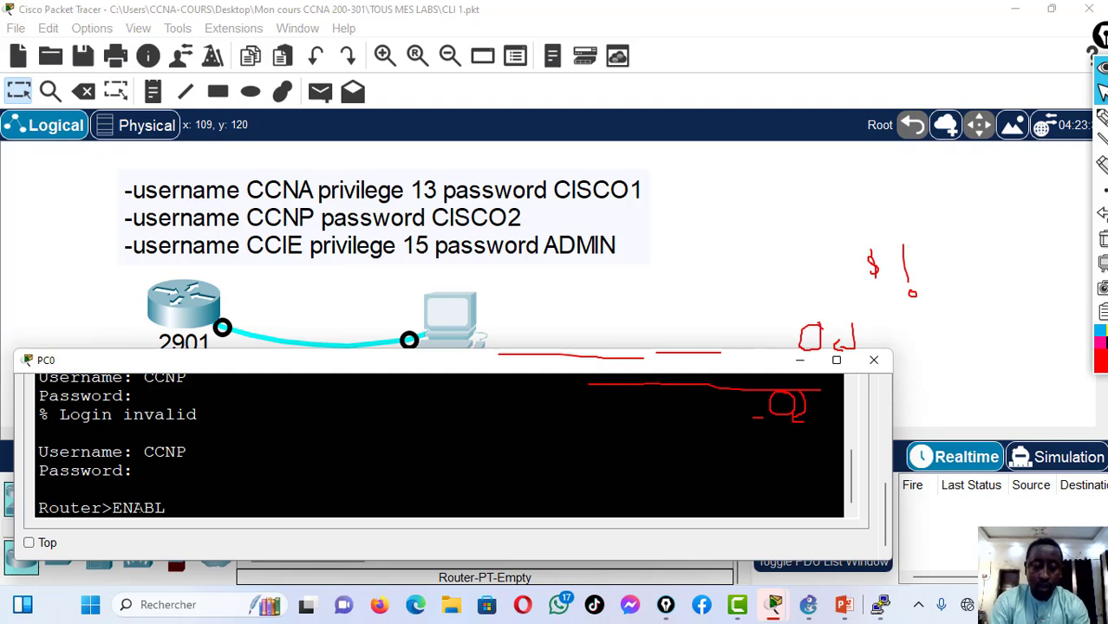
text(E)
key(Return)
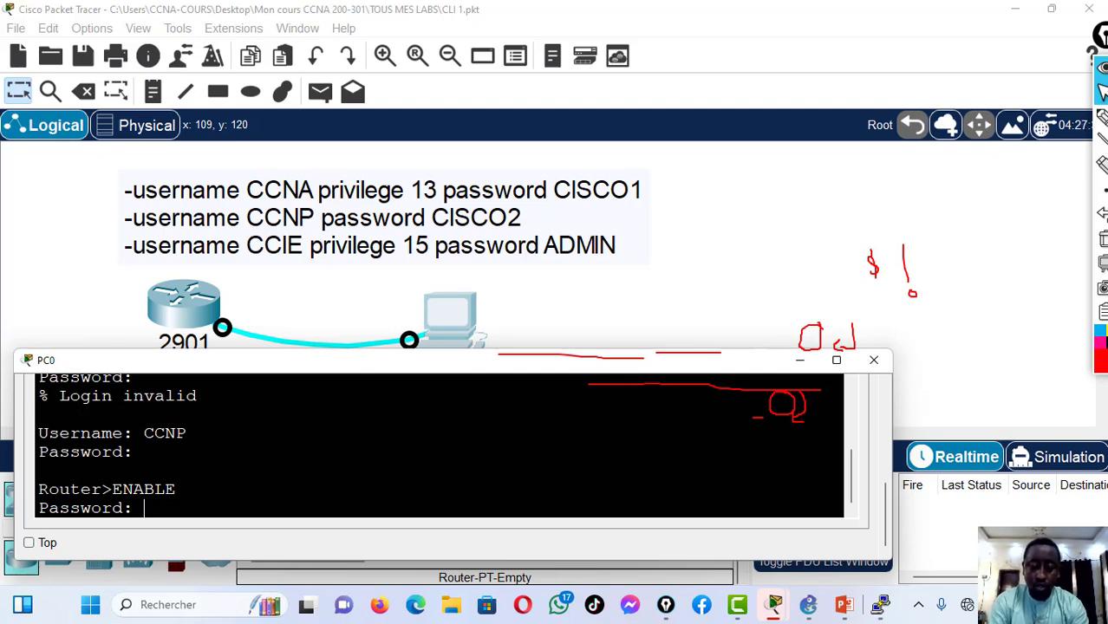
key(Return)
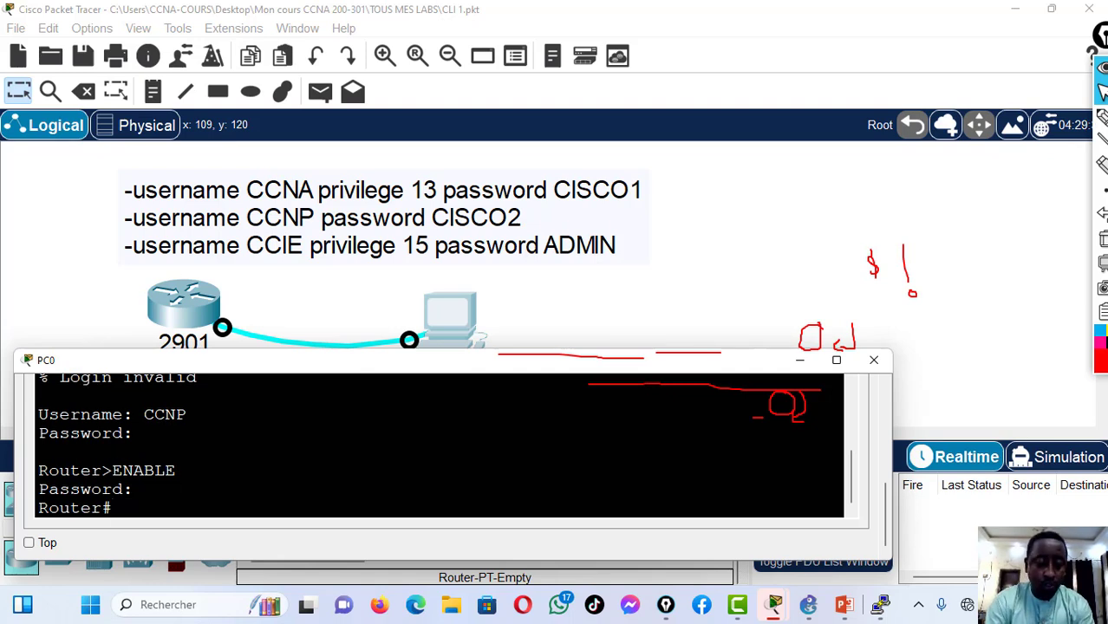
Enter global configuration mode and start a motd banner using ! as its delimiter, highlighting the line that explains the end character
text(conf t)
key(Return)
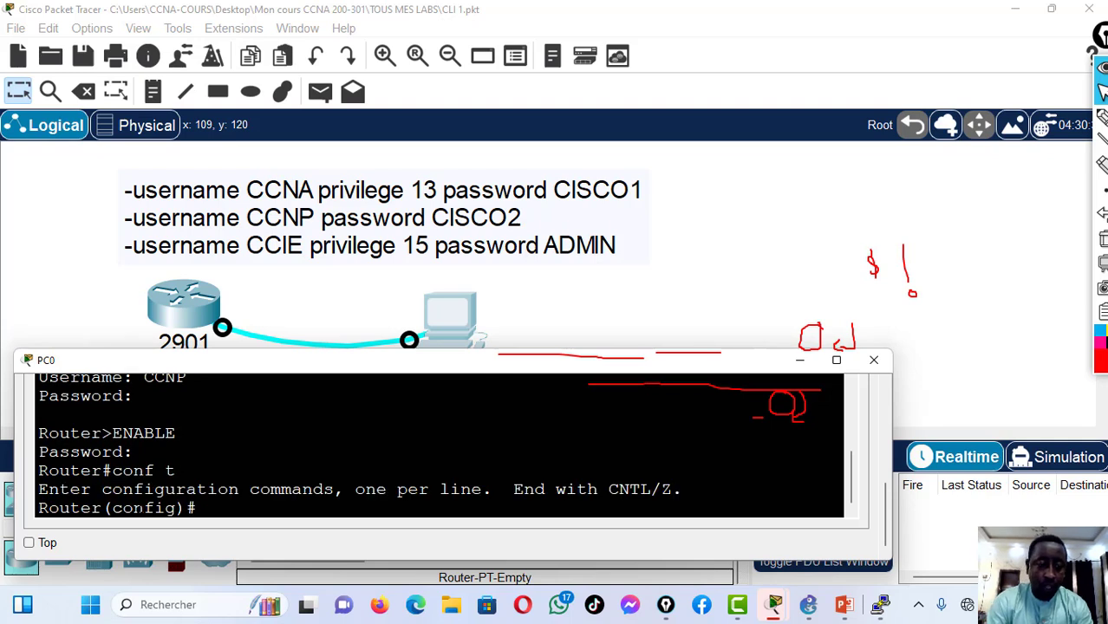
text(ban)
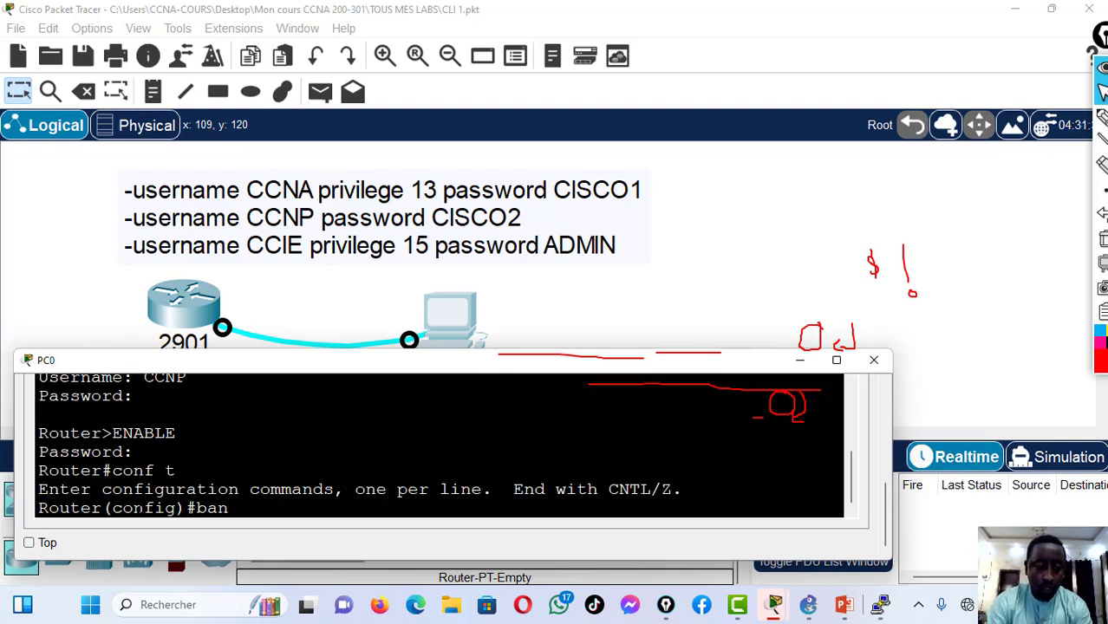
text(ner)
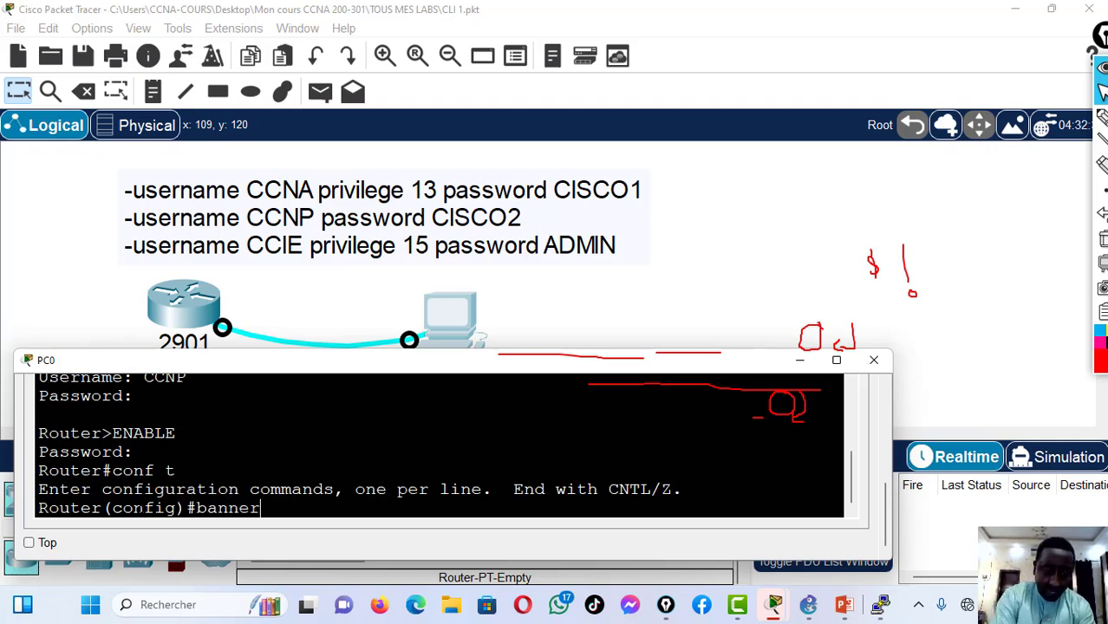
text( motd)
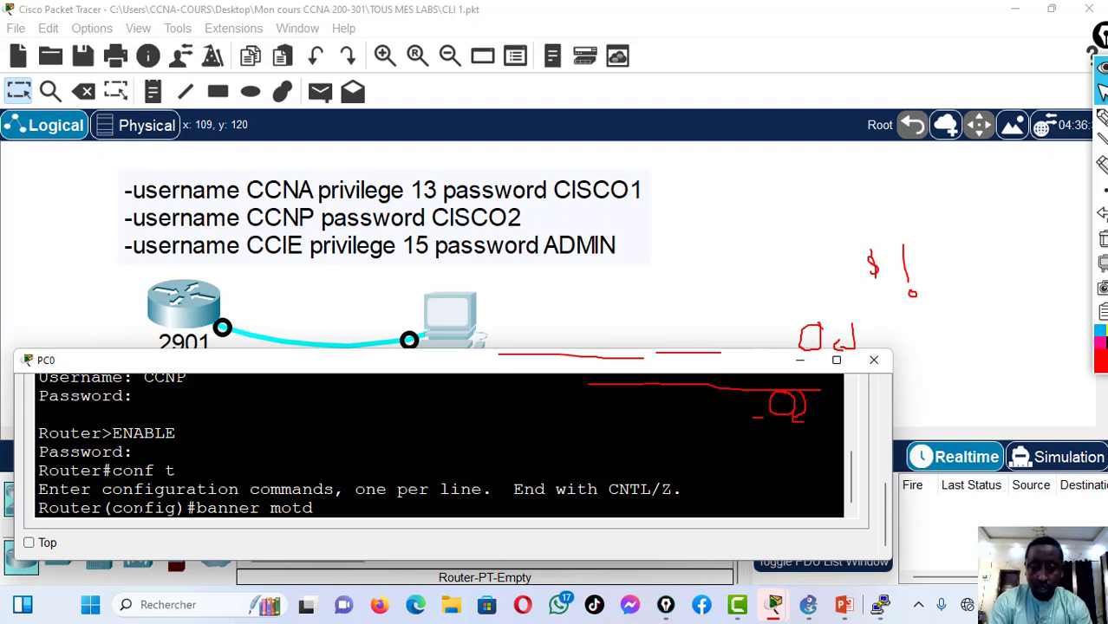
text( !)
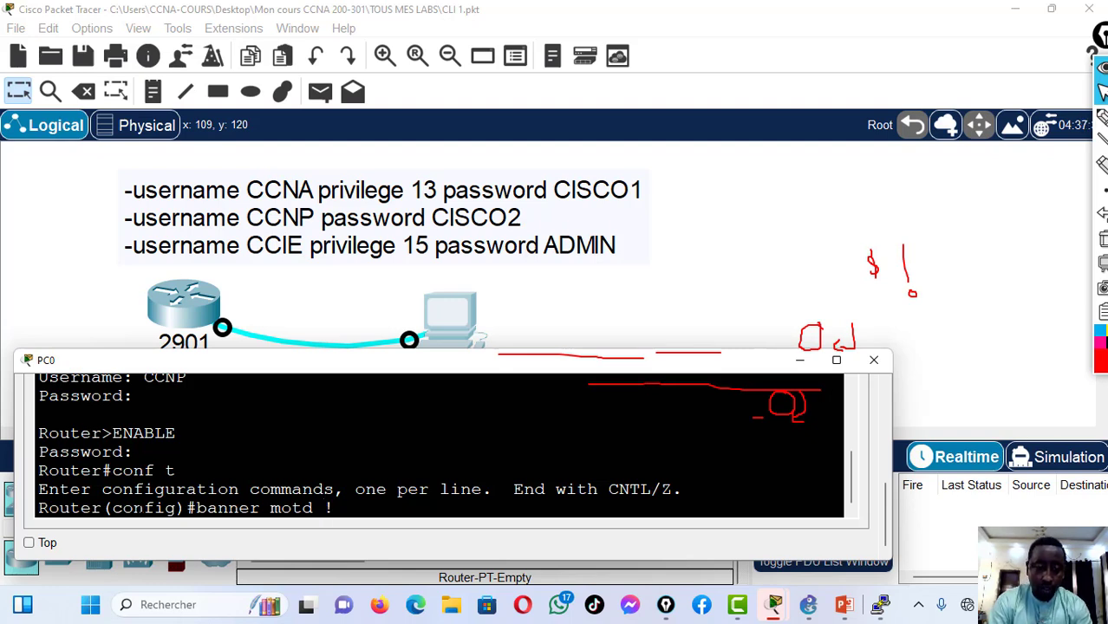
key(Return)
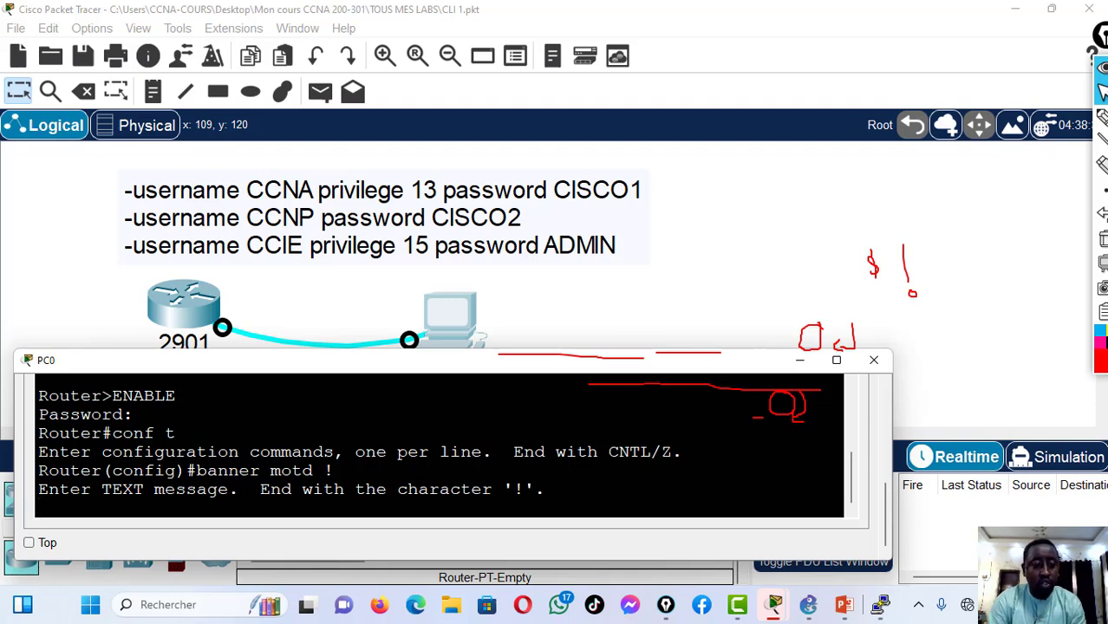
drag(39, 490, 546, 491)
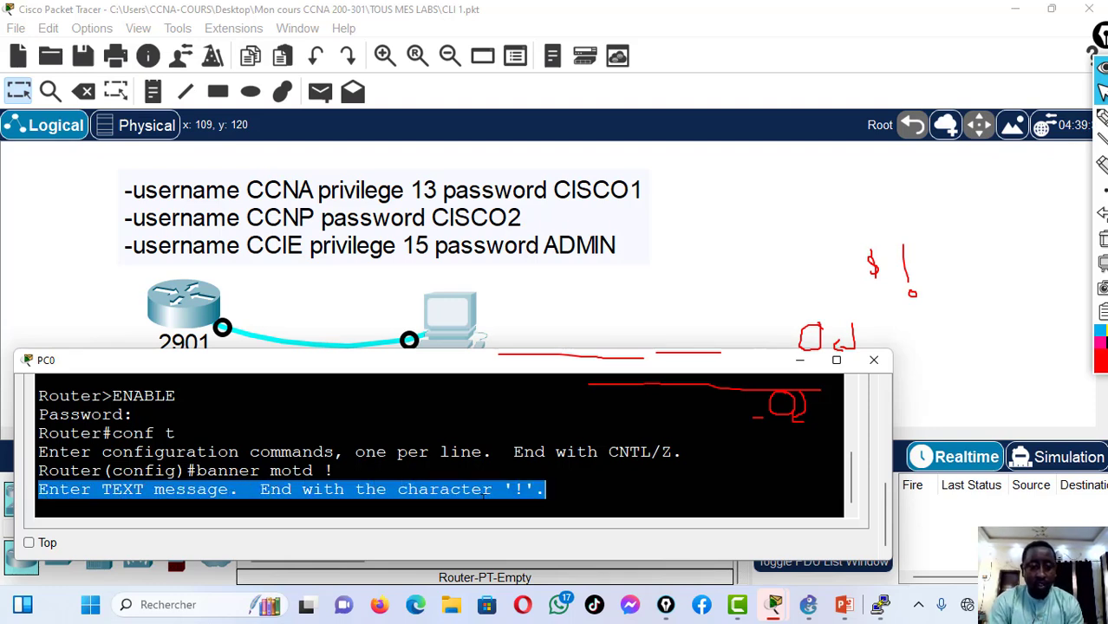
click(546, 491)
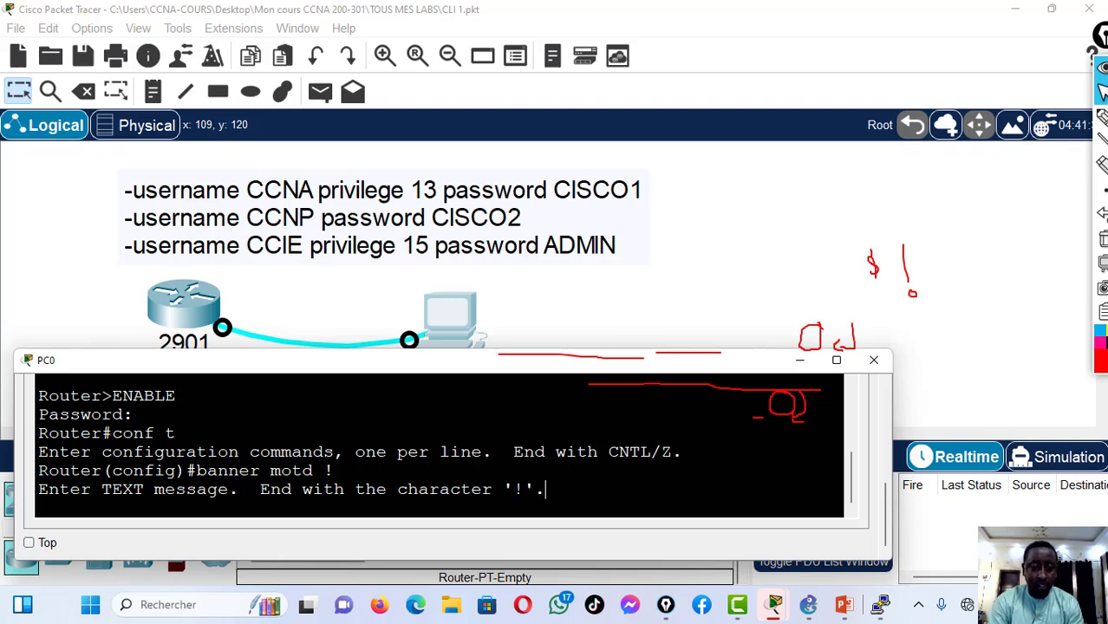
Enter the motd banner text TOUT ACCES NON AUTORISE SERA BLOQUE ET AURA DES CONSEQUENCES GRAVES and end it with the ! delimiter
key(Return)
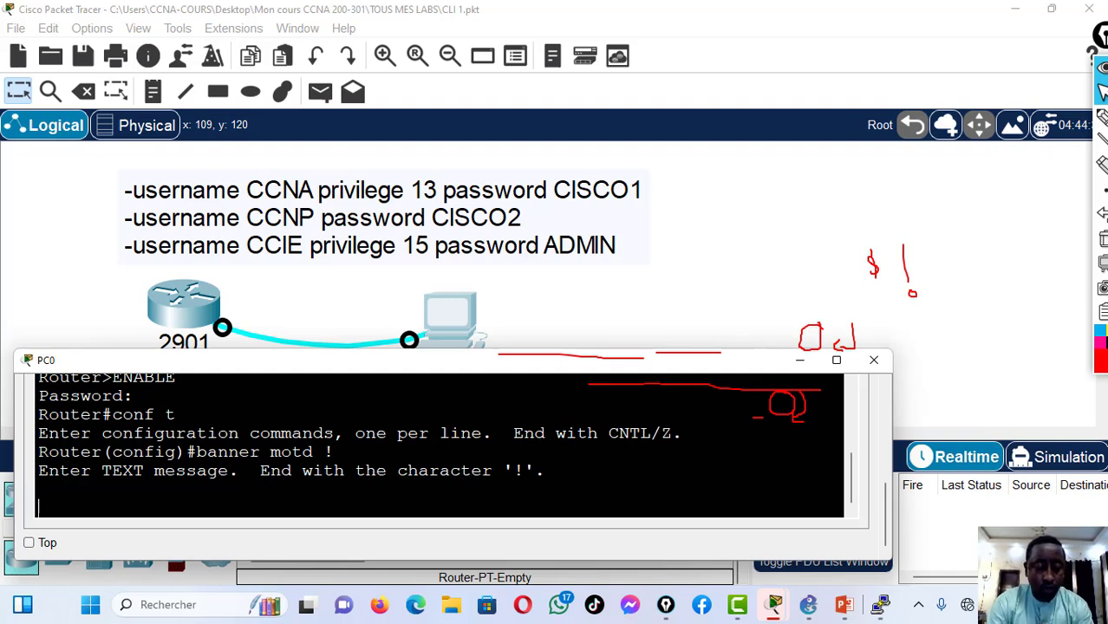
text(TOUT)
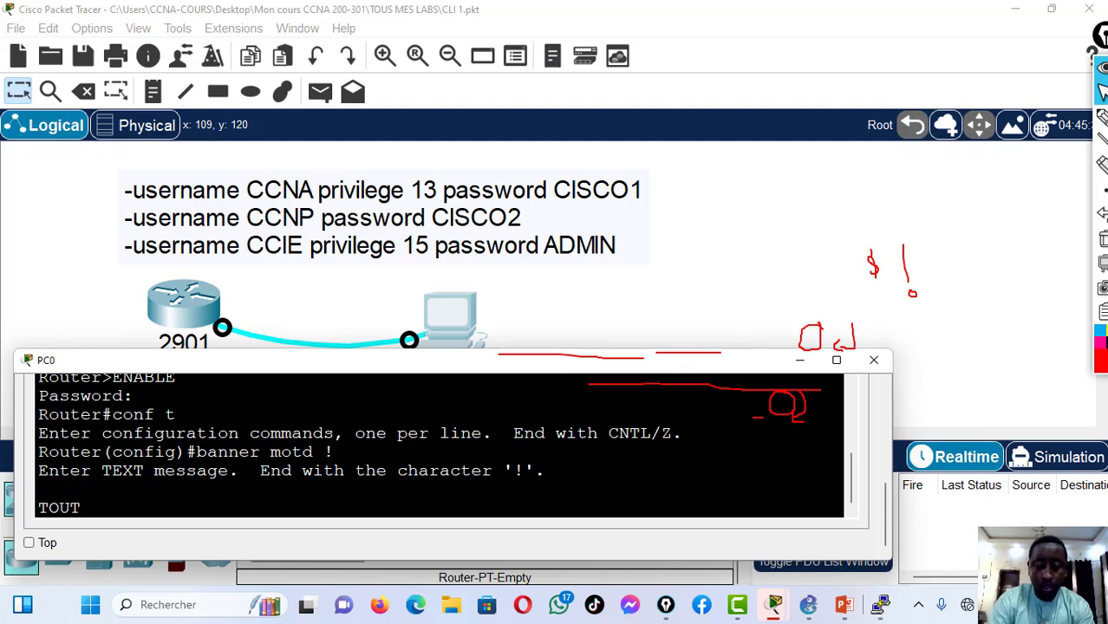
text( ACC)
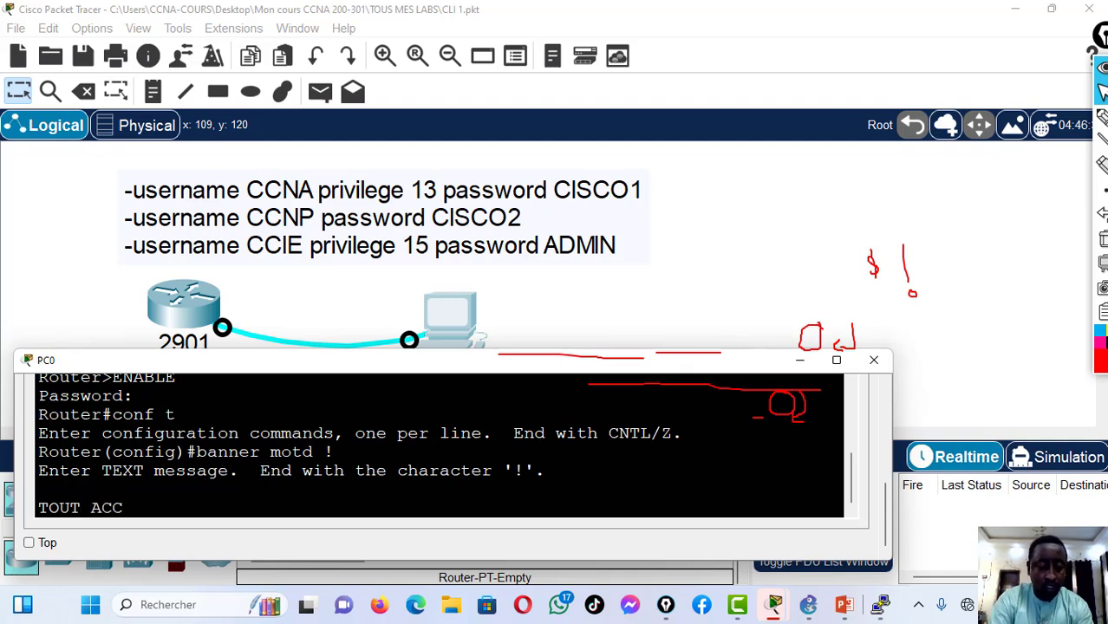
text(ES NON)
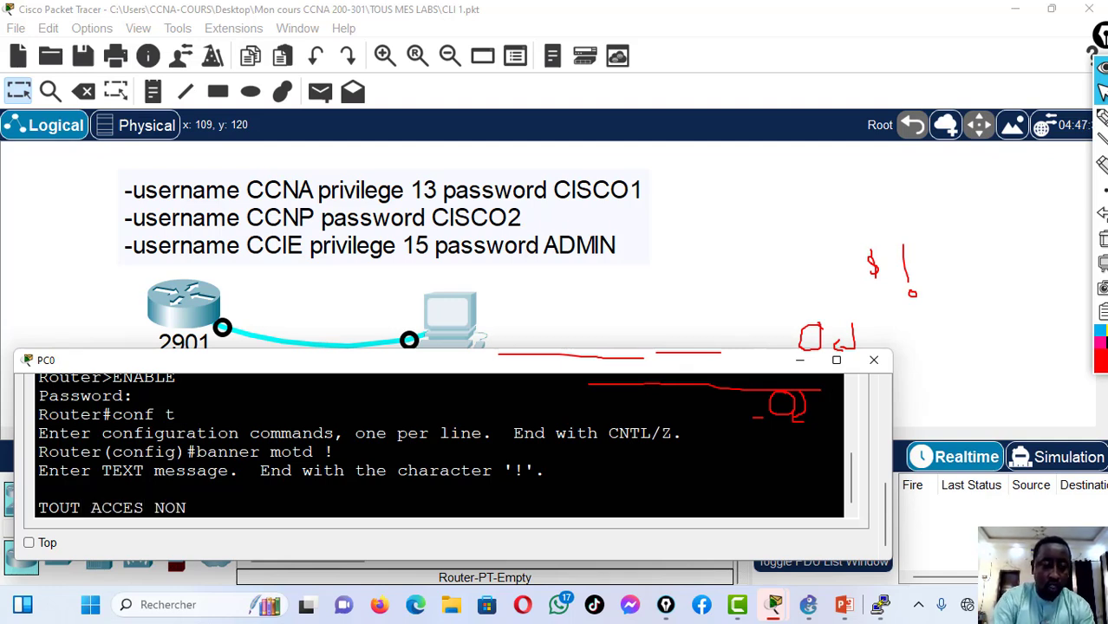
text( AUTO)
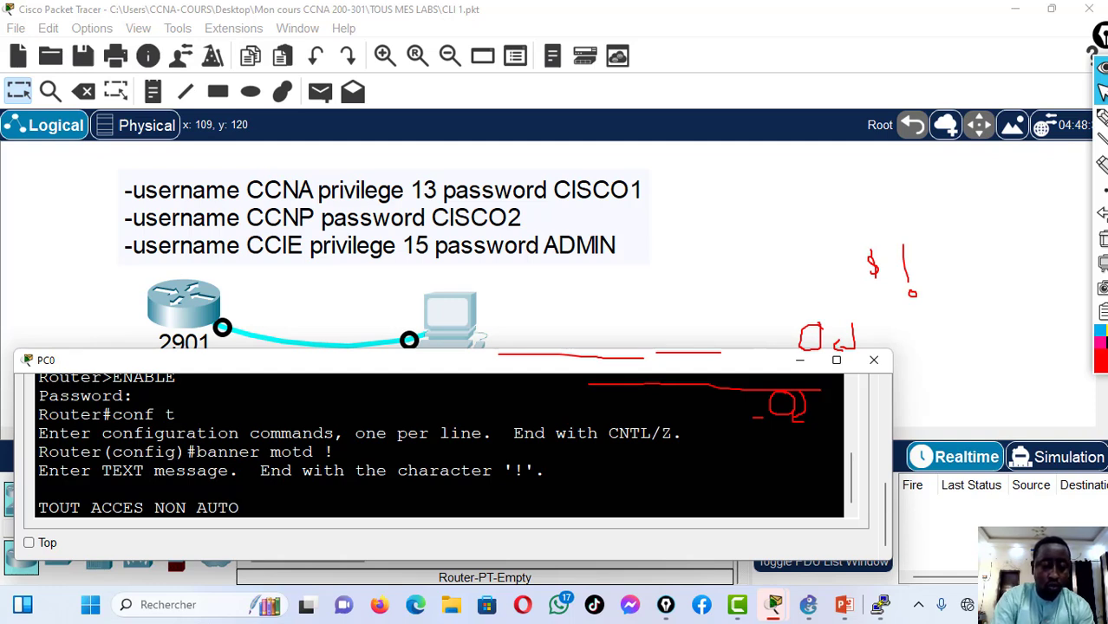
text(RISE )
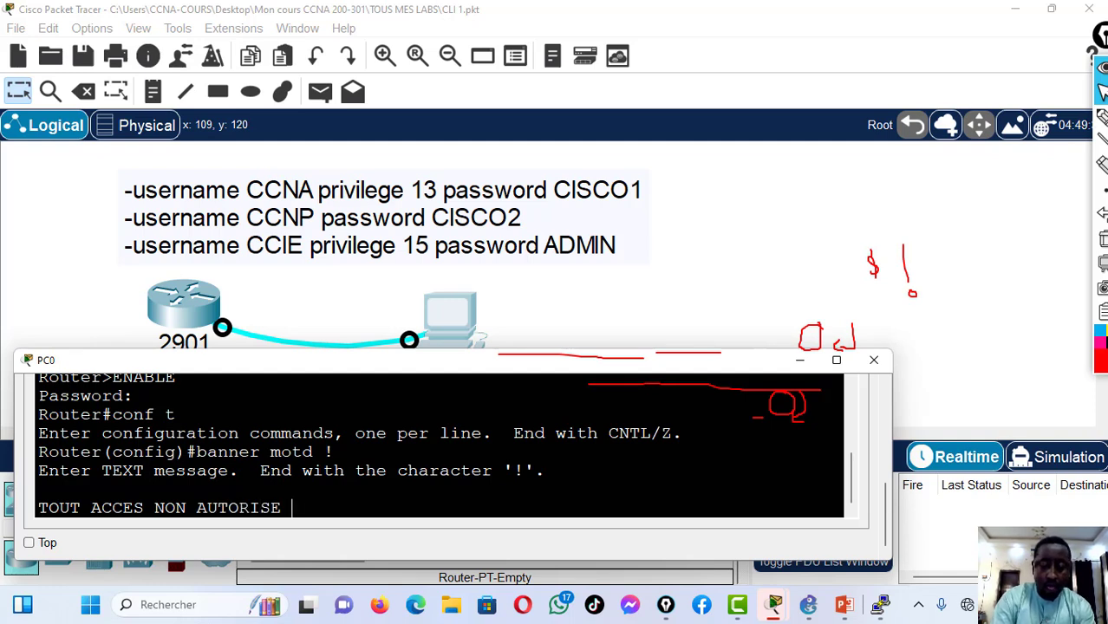
text(SERA )
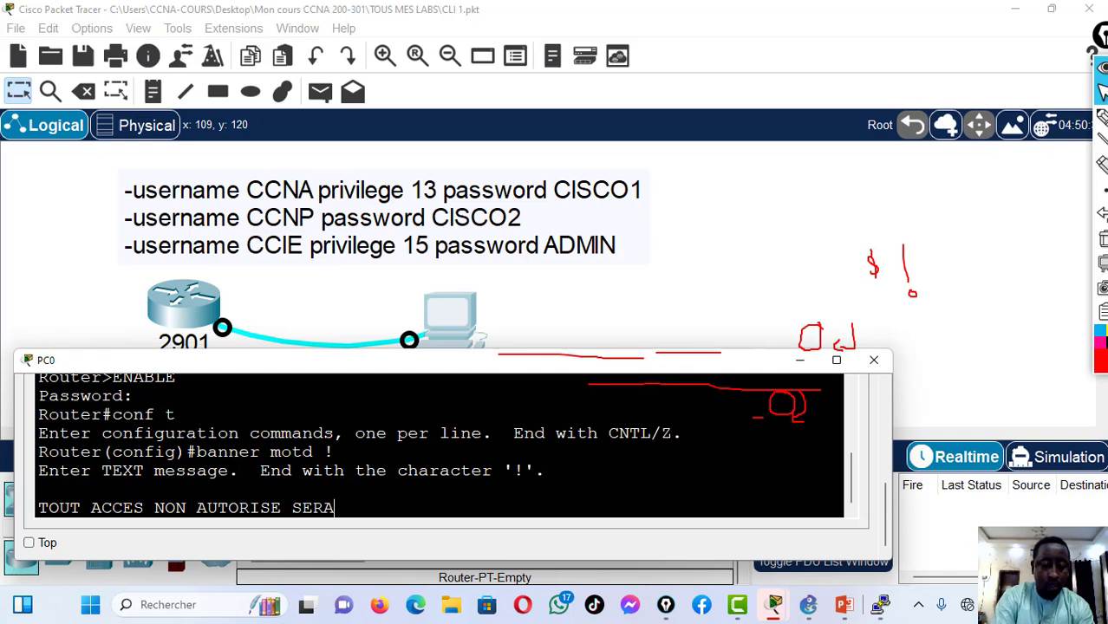
text(BLO)
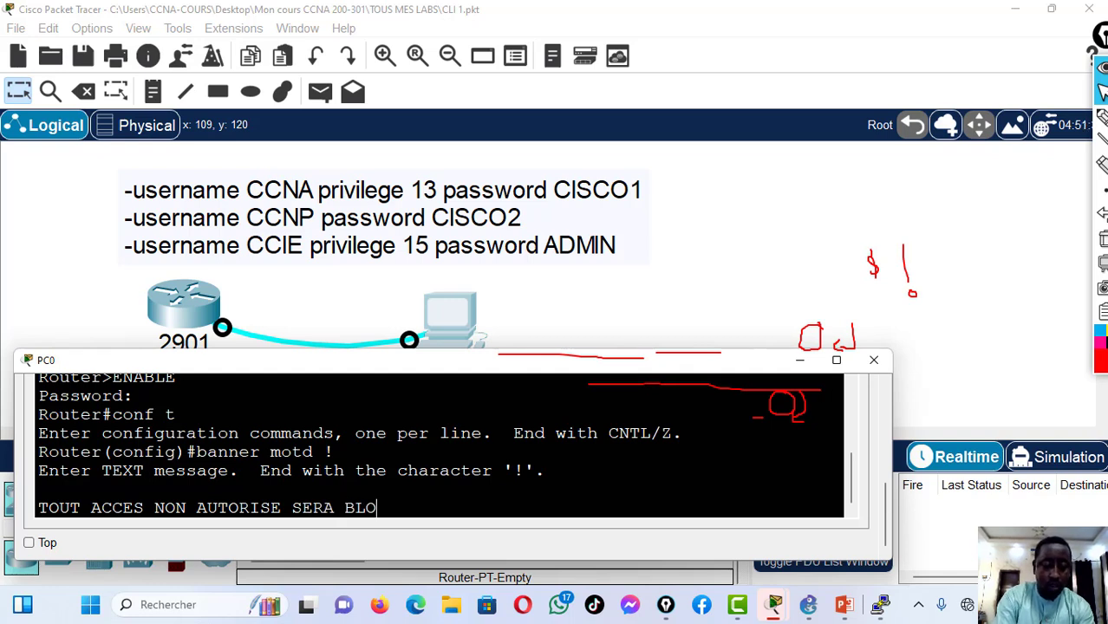
text(QUE )
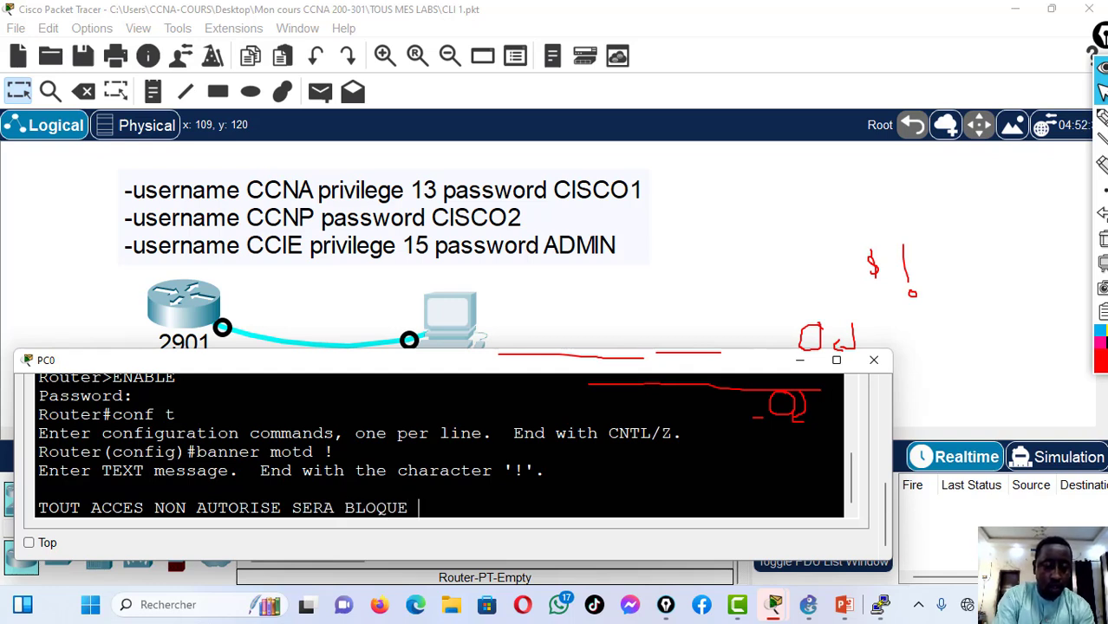
text(ET AURA )
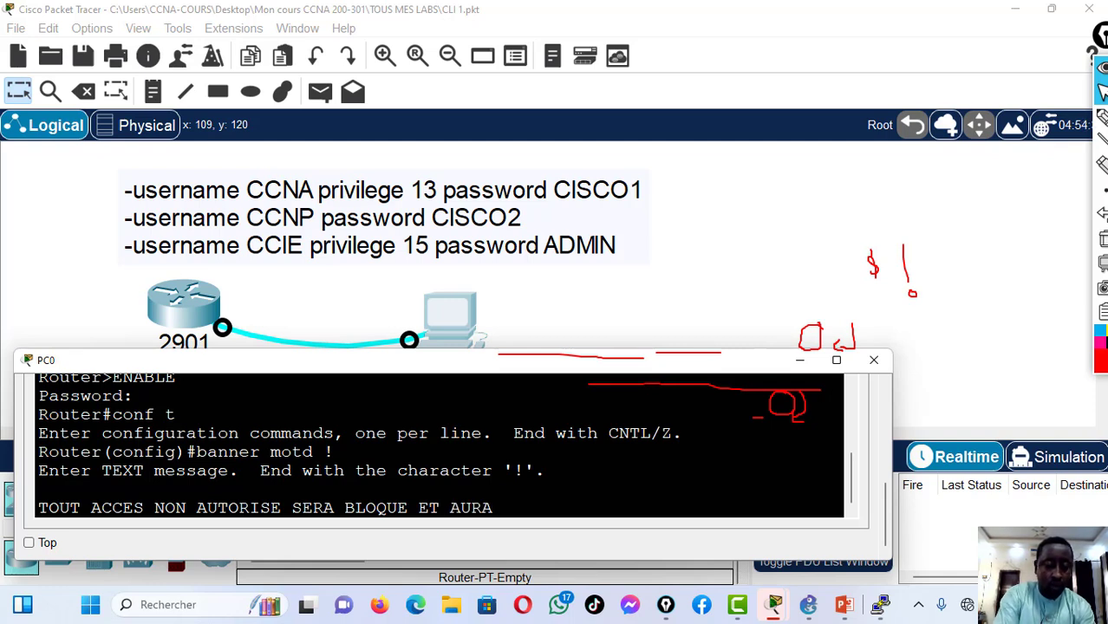
text(DES CON)
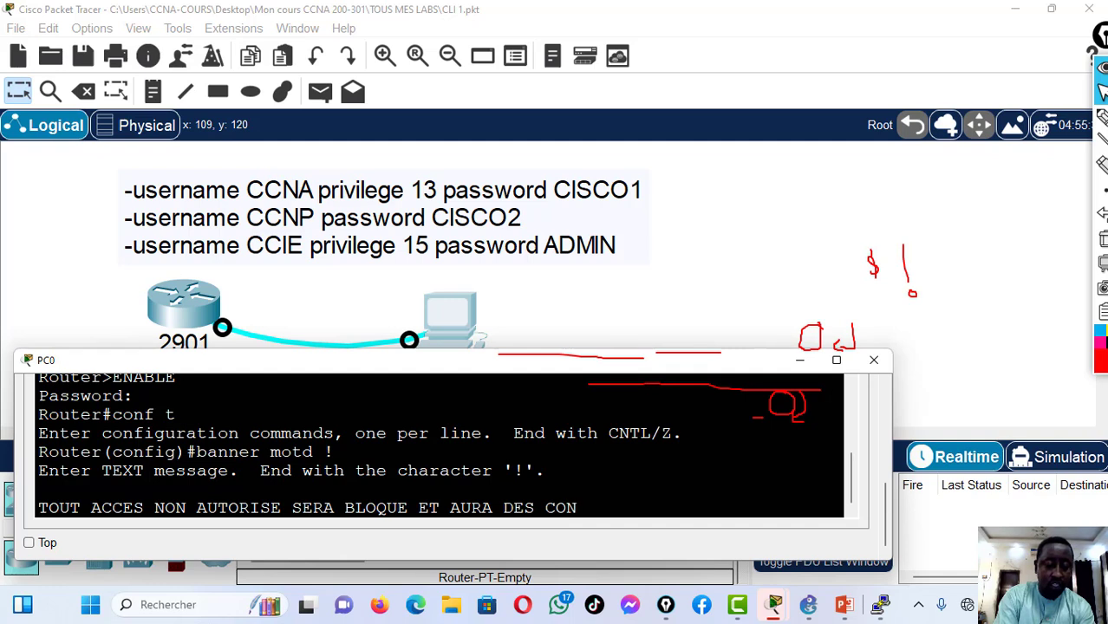
text(SE)
text(QUEN)
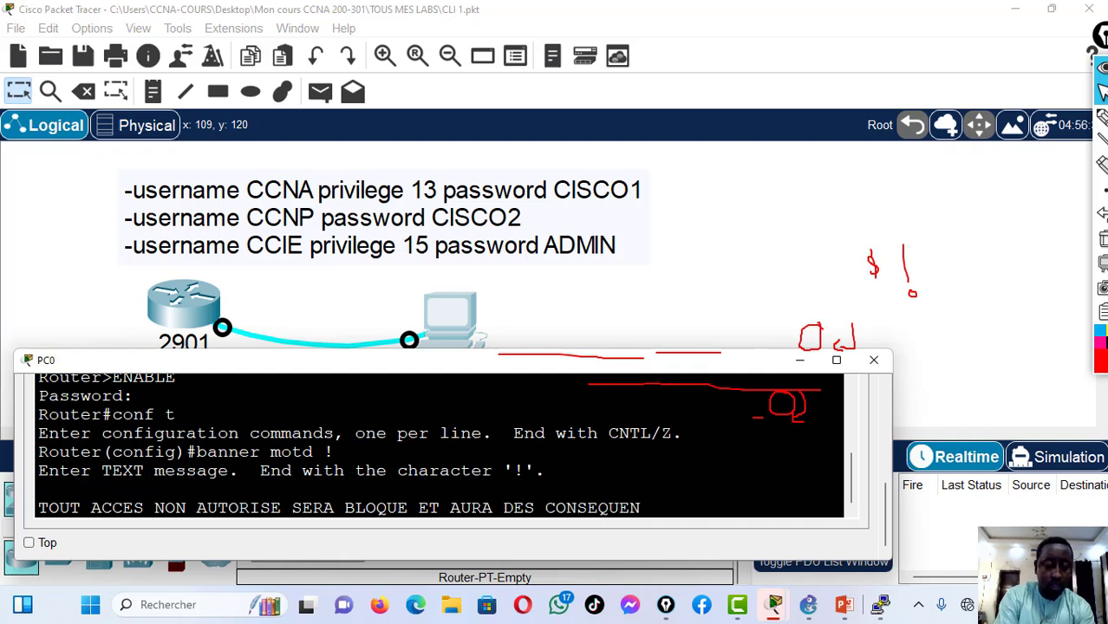
text(CES GRAVES )
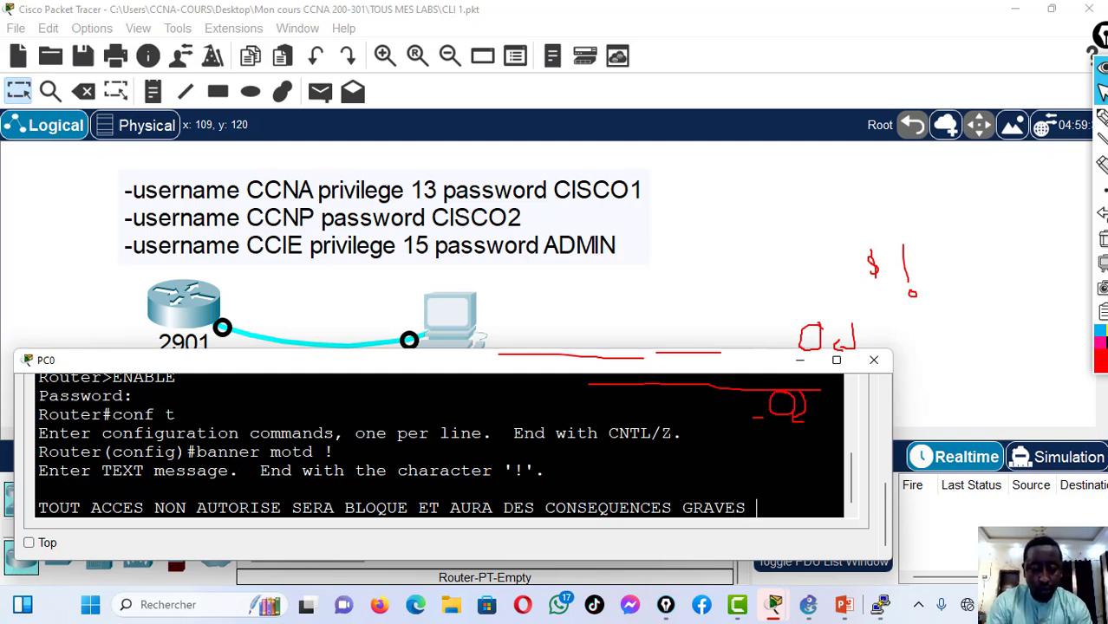
text(!)
key(Return)
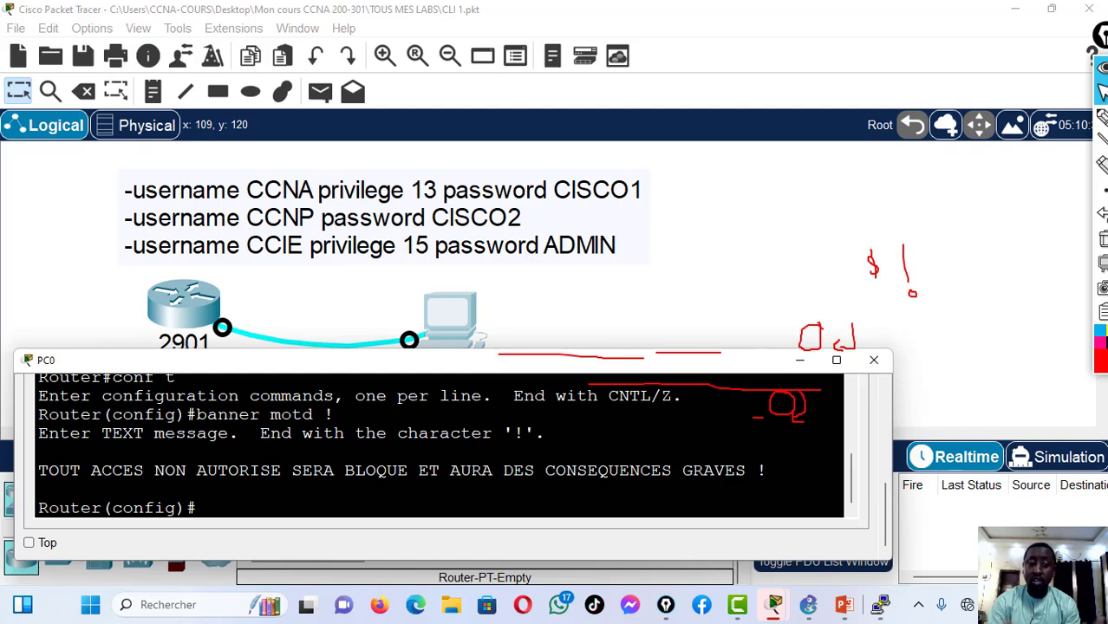
Leave configuration mode with end and save the router configuration with wr
text(end)
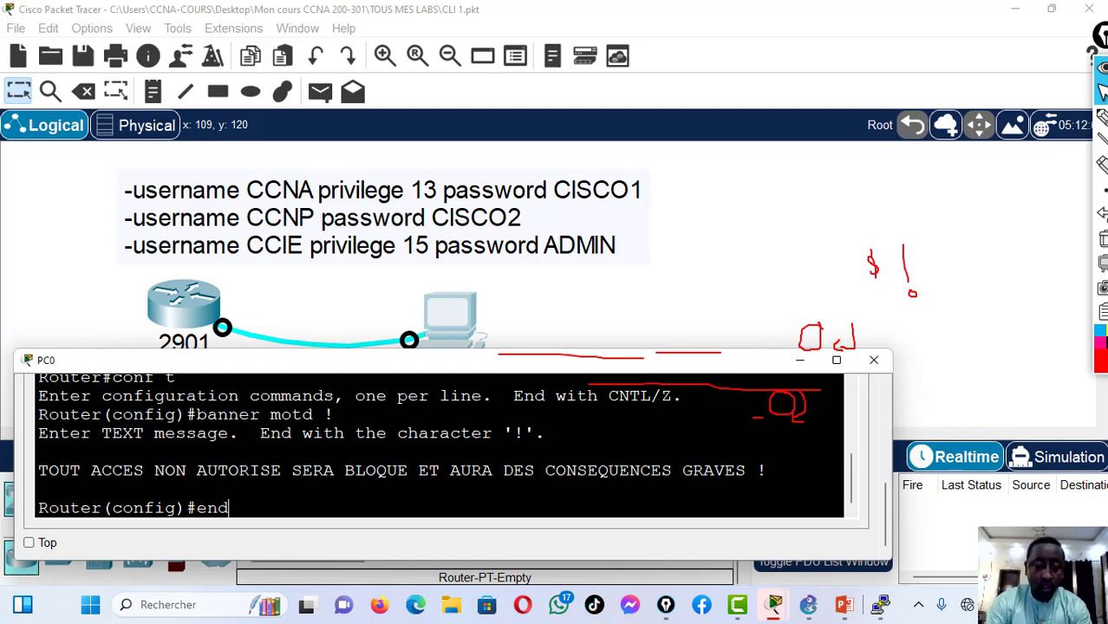
key(Return)
text(wr)
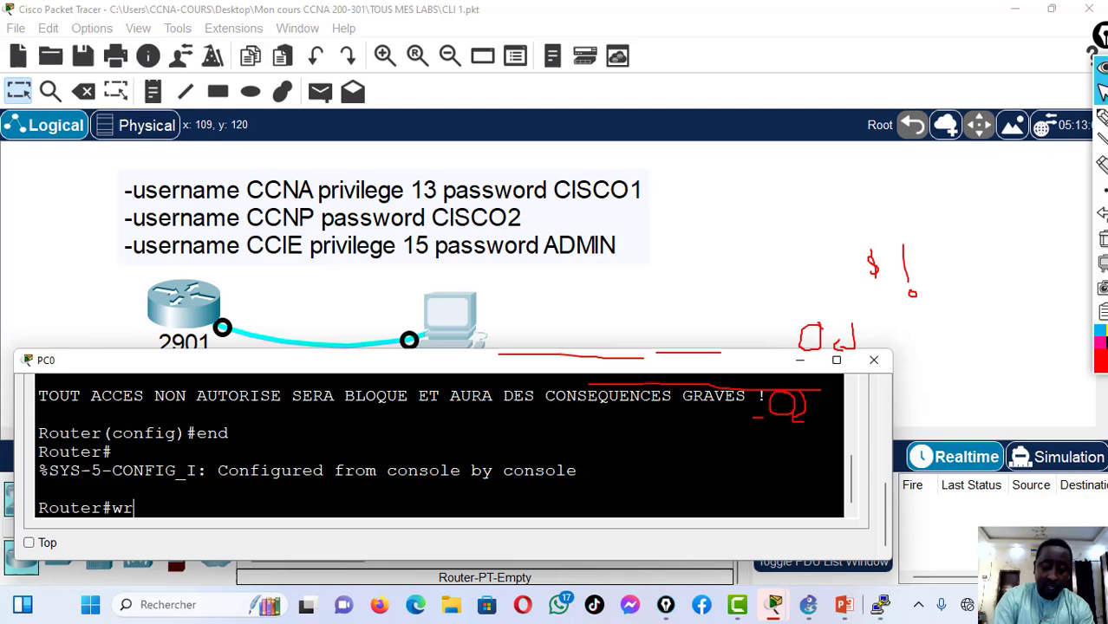
key(Return)
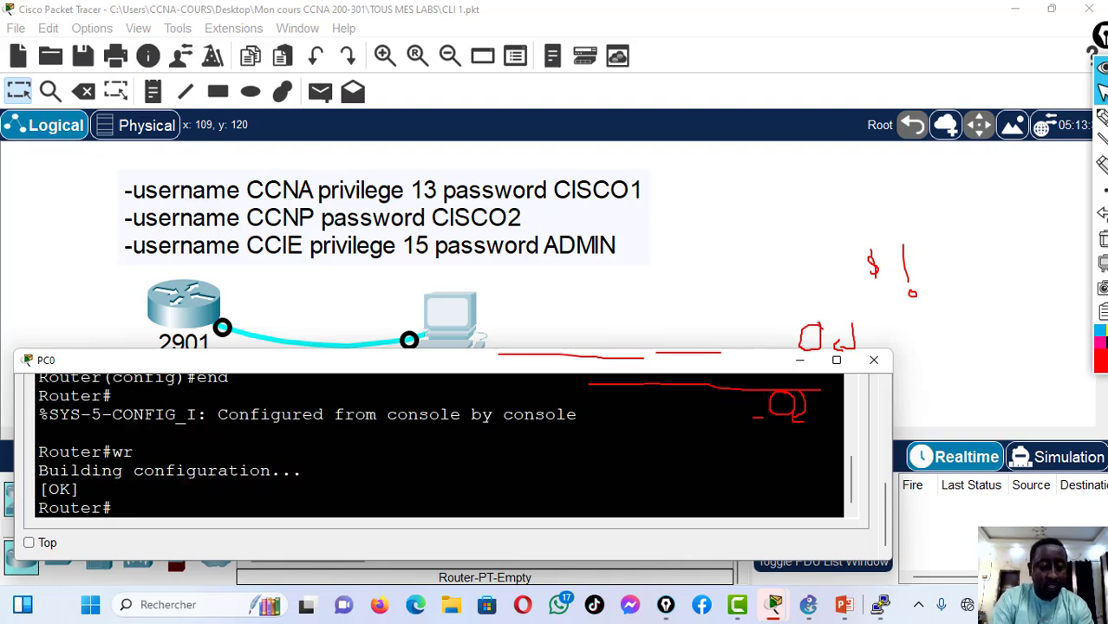
Exit the router session, reopen the console and highlight the motd banner line above the login prompt
text(exit)
key(Return)
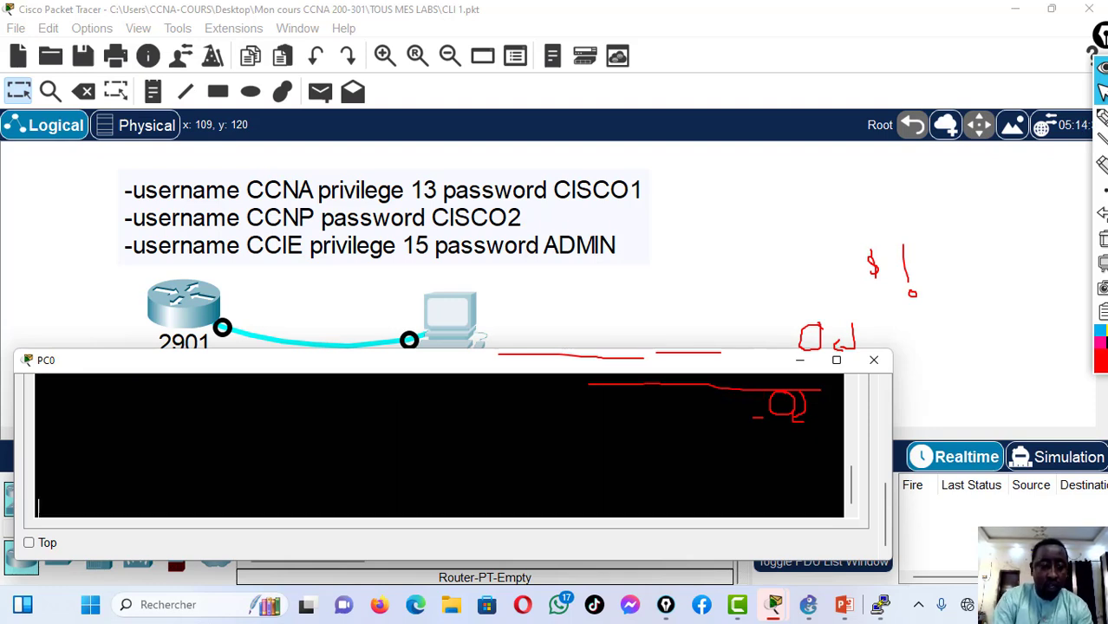
key(Return)
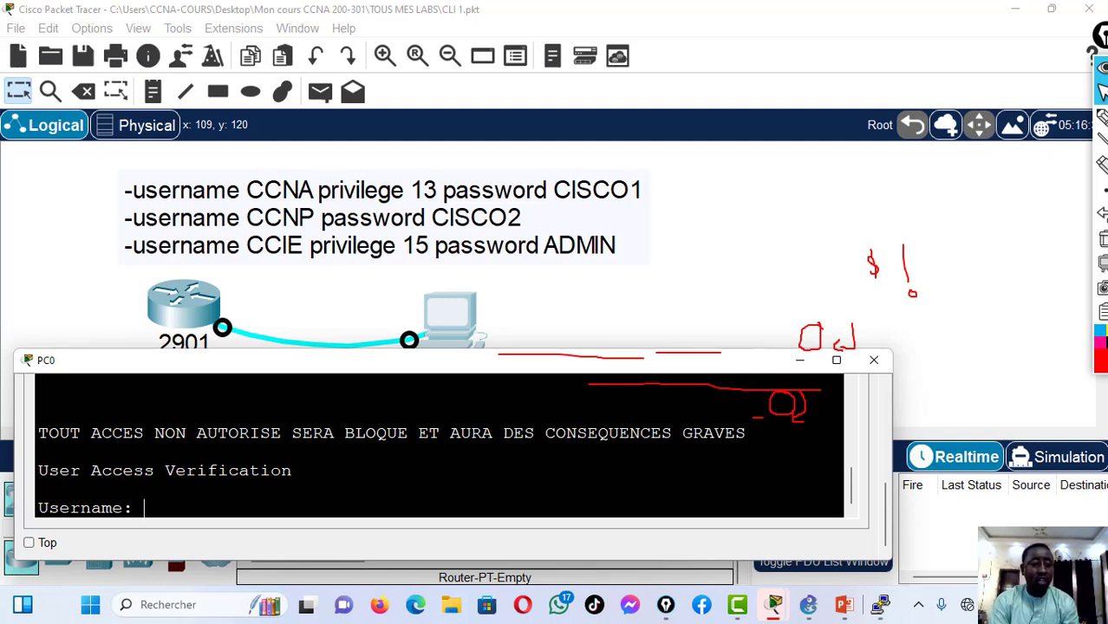
drag(38, 433, 755, 432)
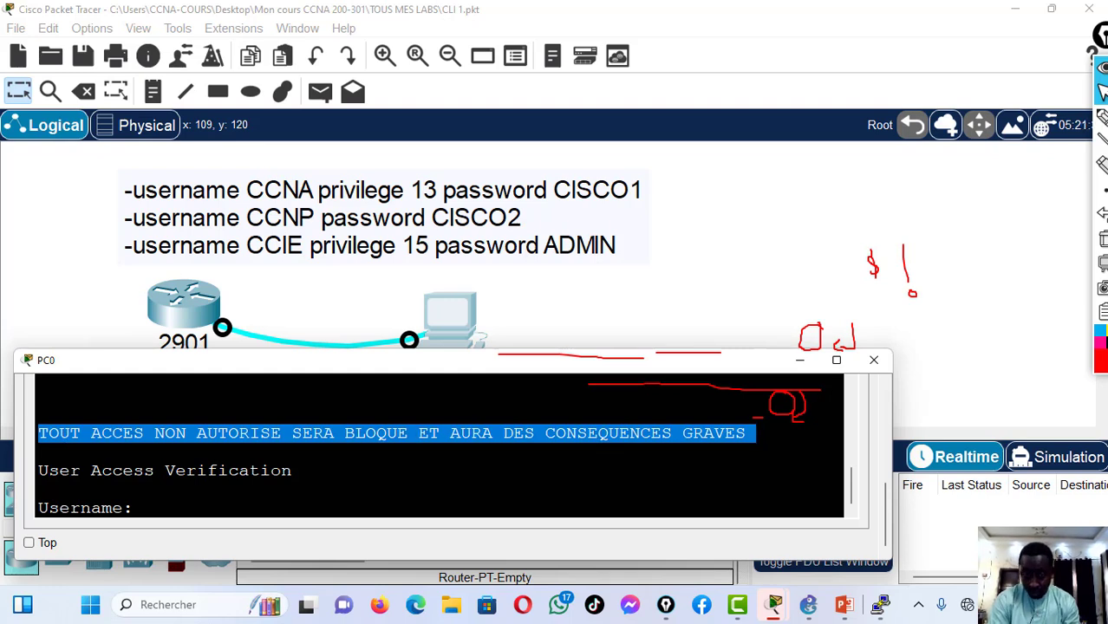
click(756, 433)
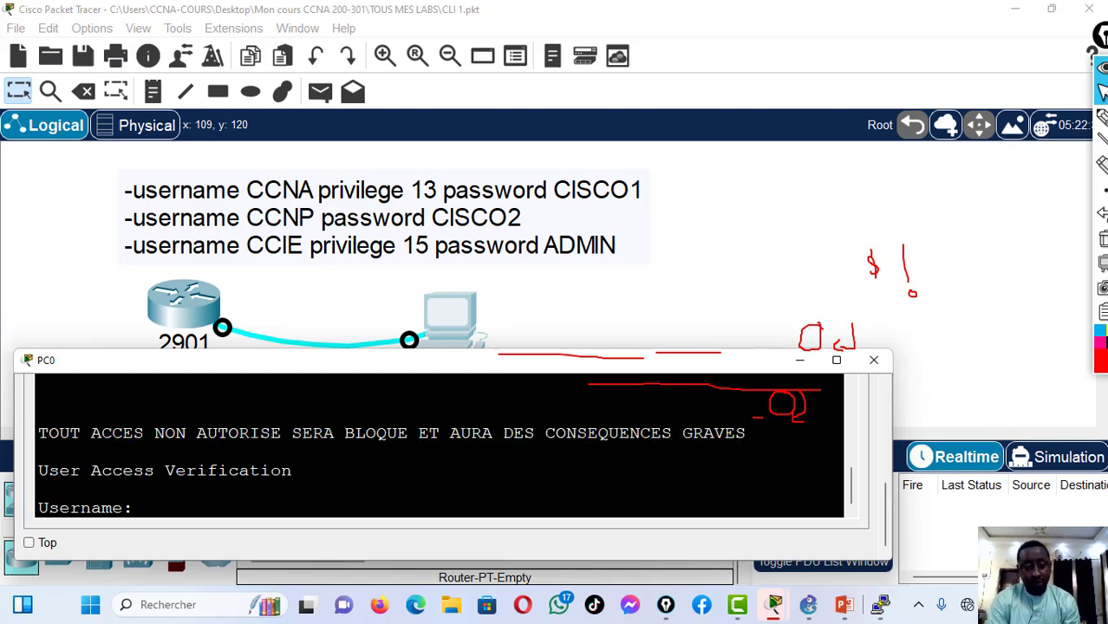
drag(756, 433, 26, 433)
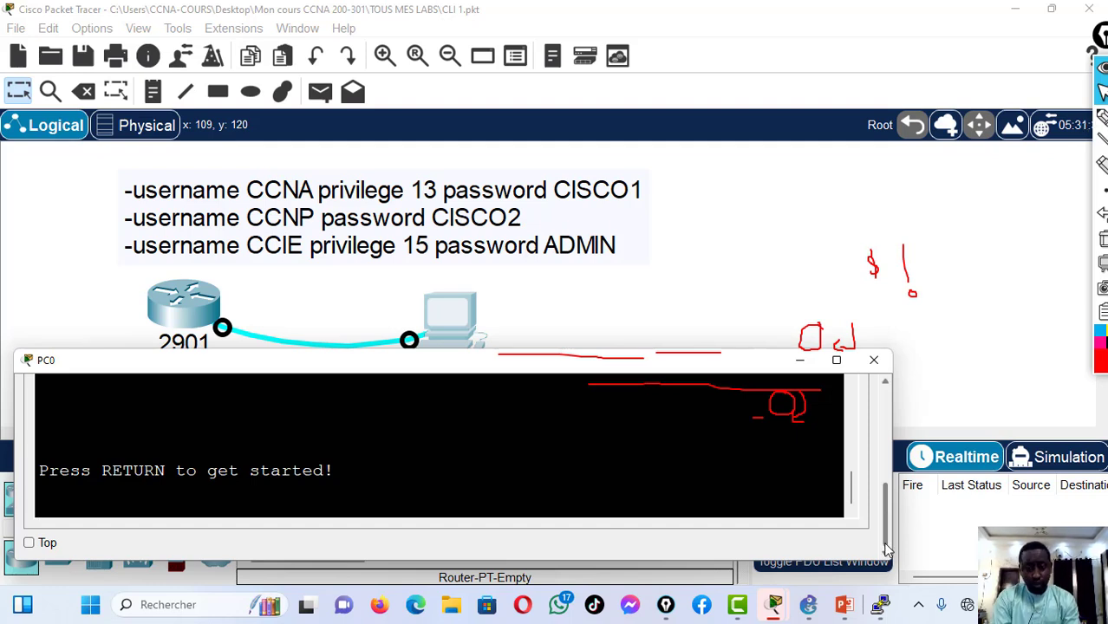
Restart the console session and log in to the router as ccna with the account password
key(Return)
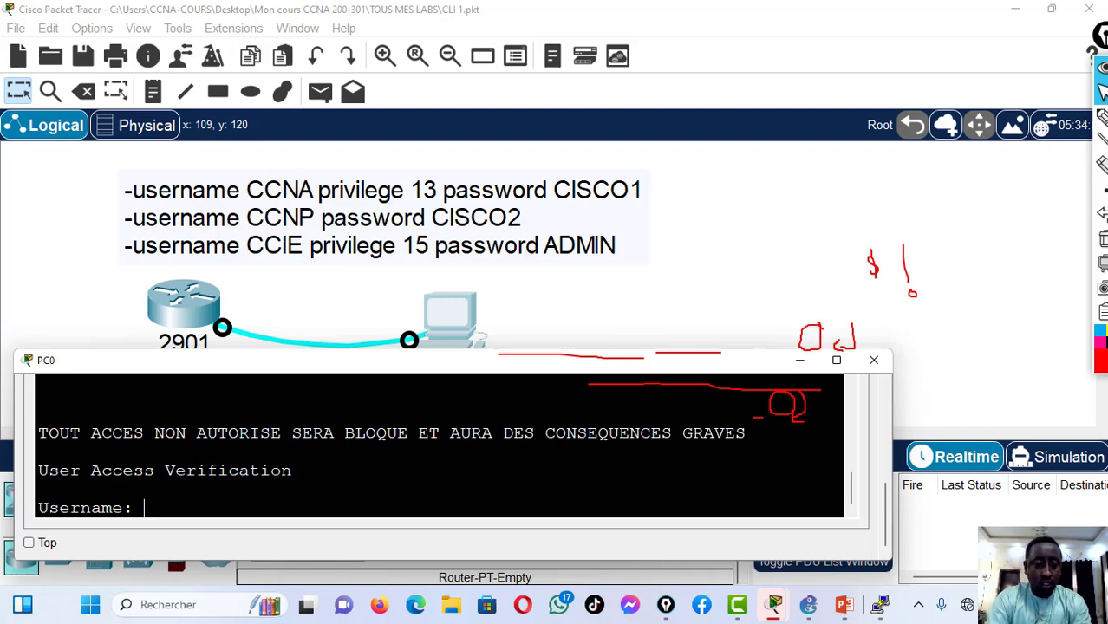
text(c)
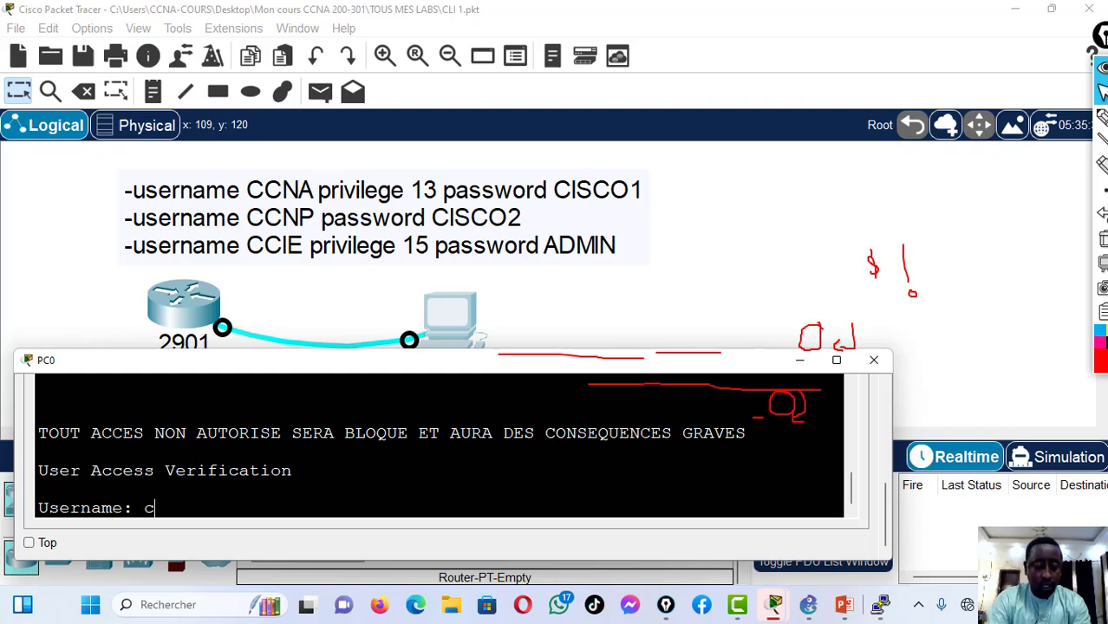
text(cna)
key(Return)
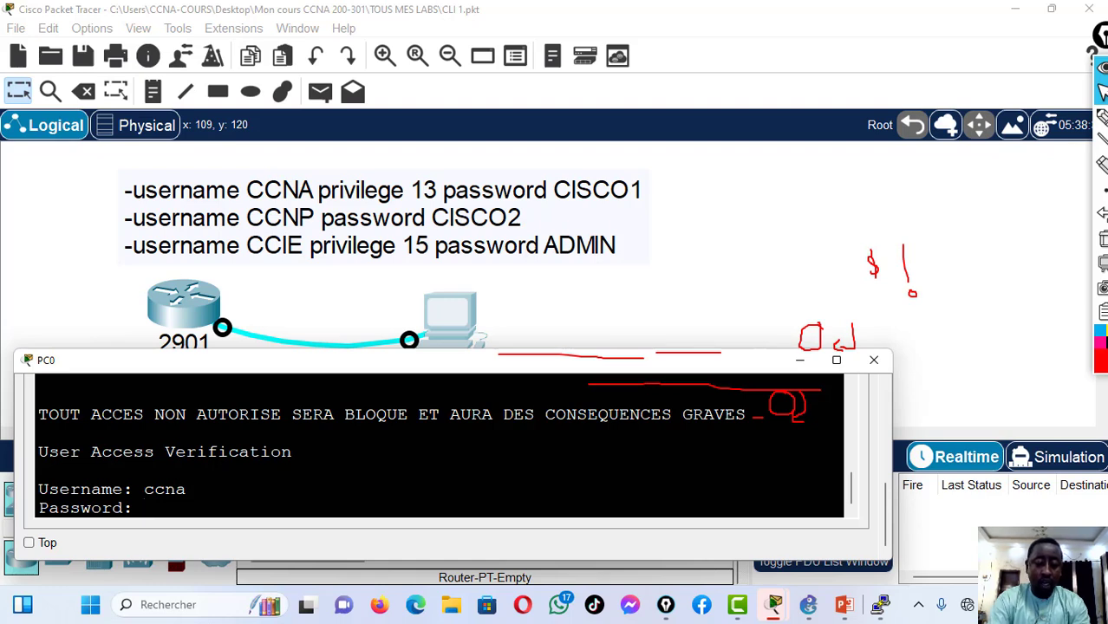
key(Return)
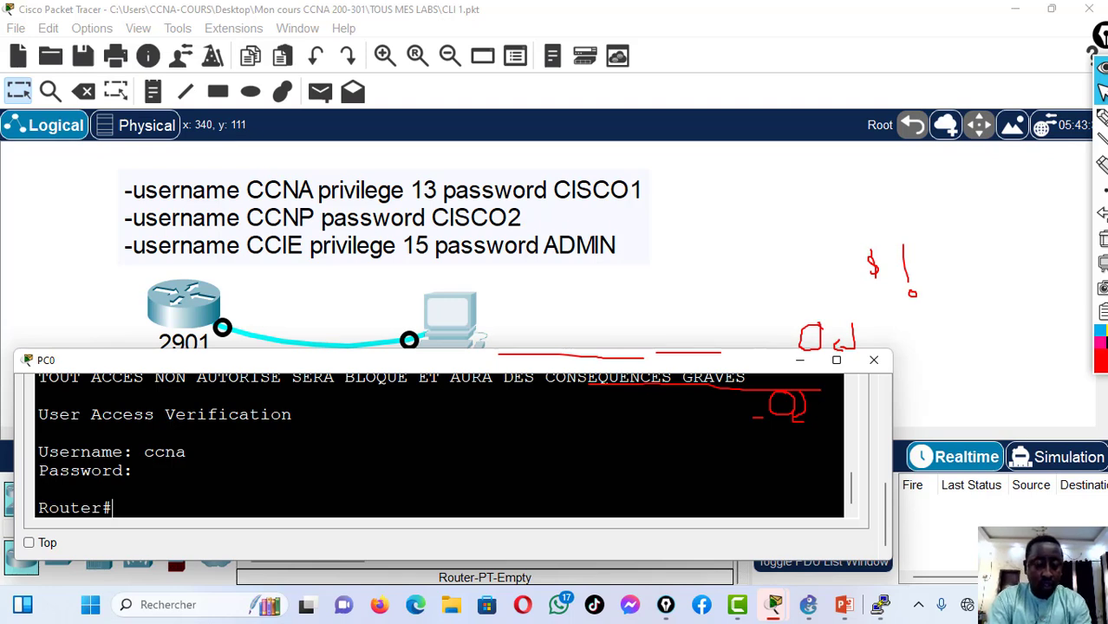
Try to display the router's running configuration from the ccna session with SHOW RUN
text(SH)
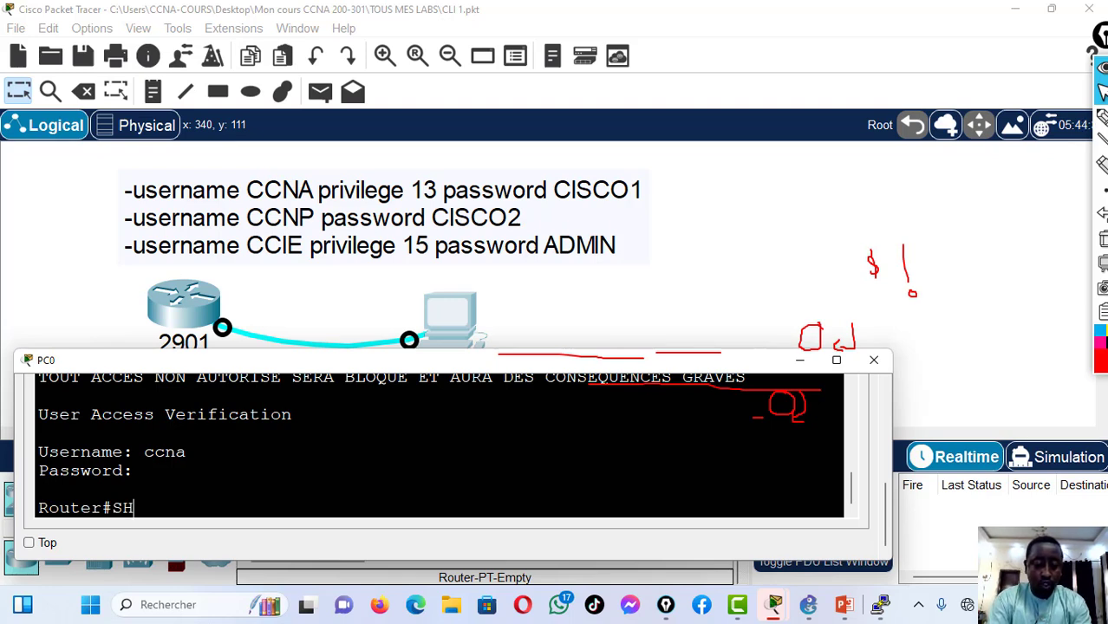
text(OW RU)
text(N)
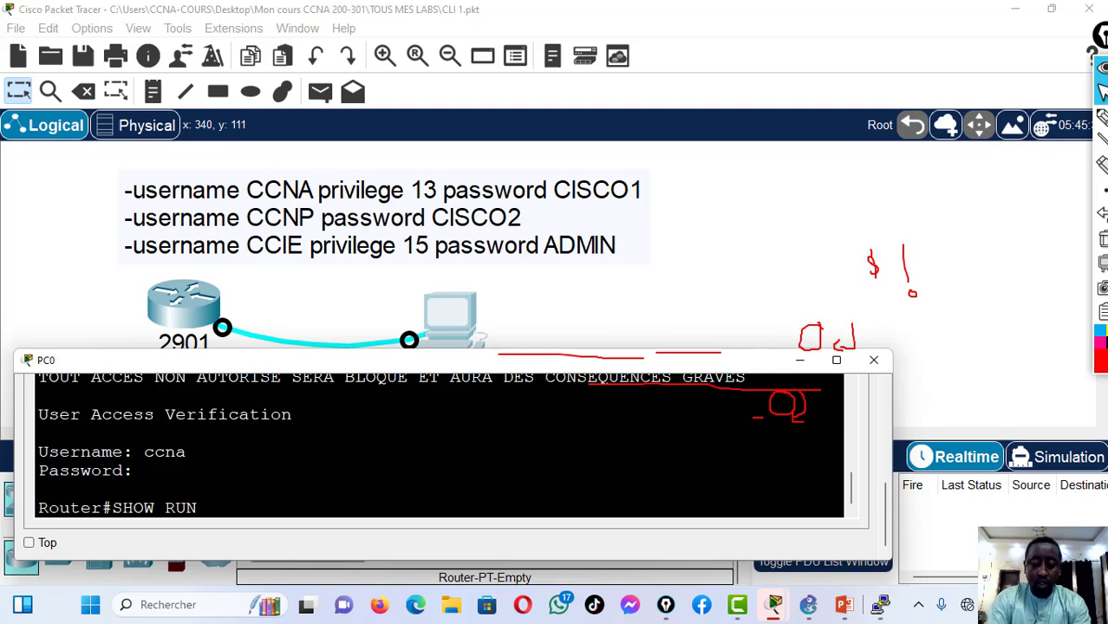
key(Return)
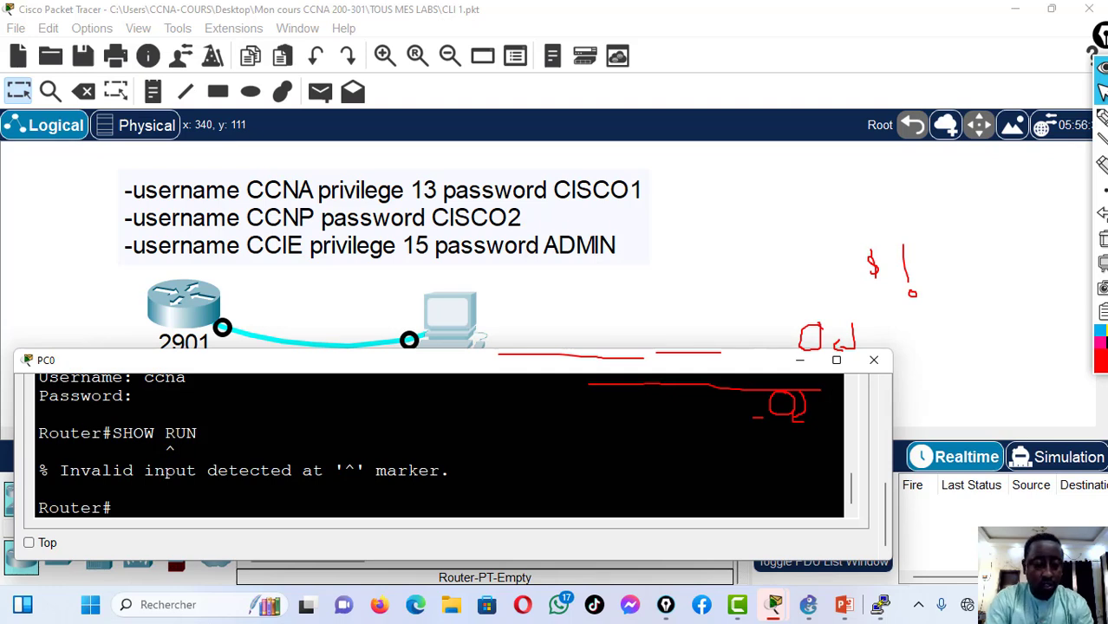
Log out of the ccna session with EXIT and bring up the router's login prompt again
text(EXIT)
key(Return)
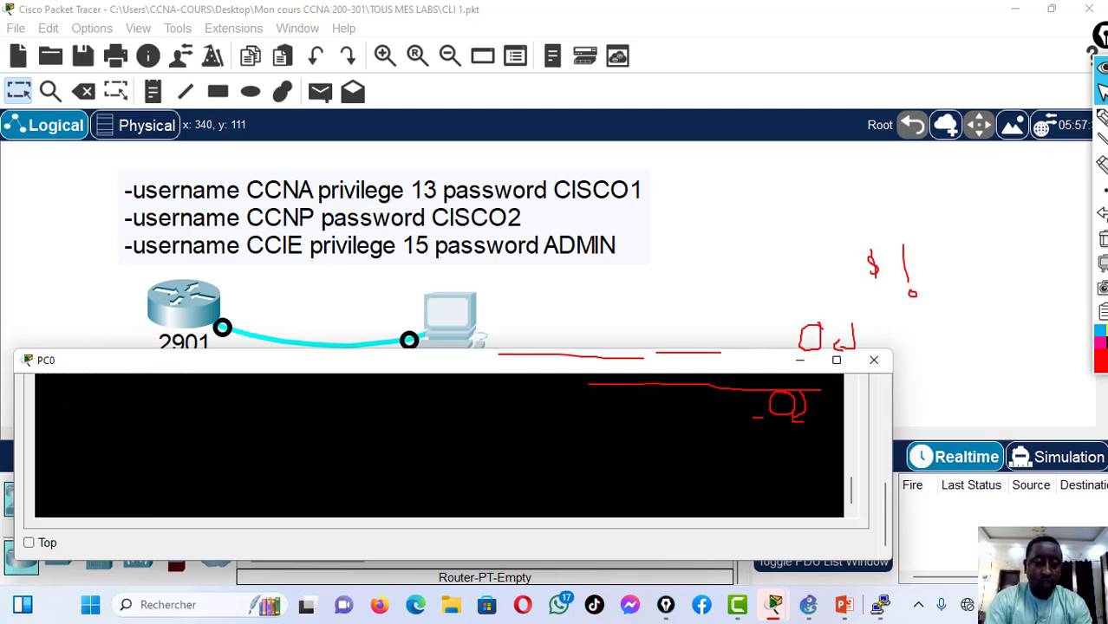
key(Return)
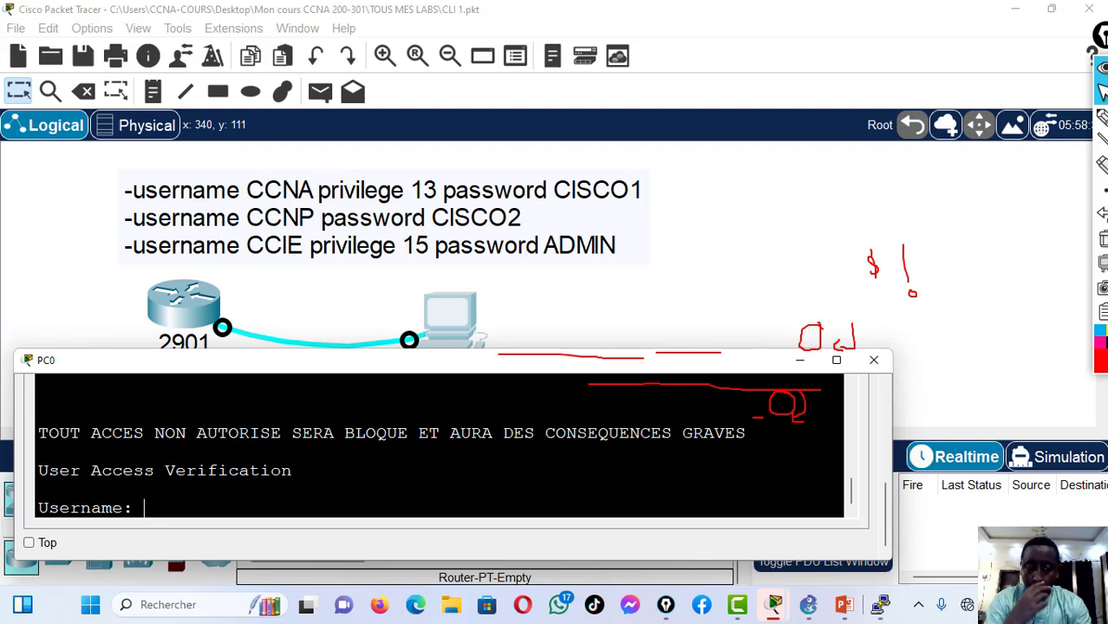
text(CONF T)
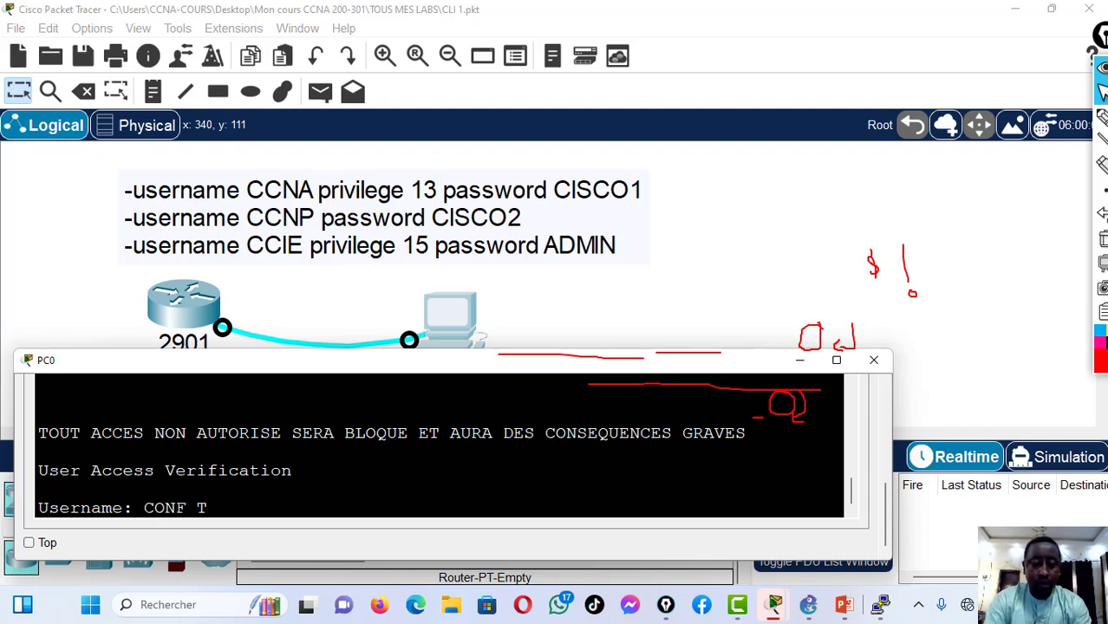
key(Return)
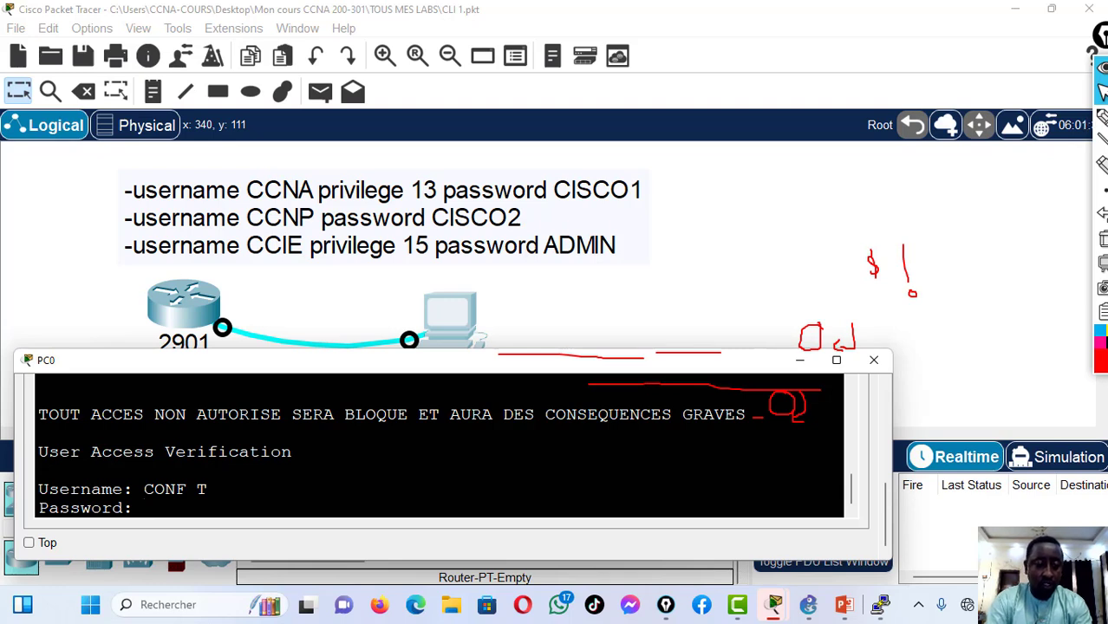
key(Return)
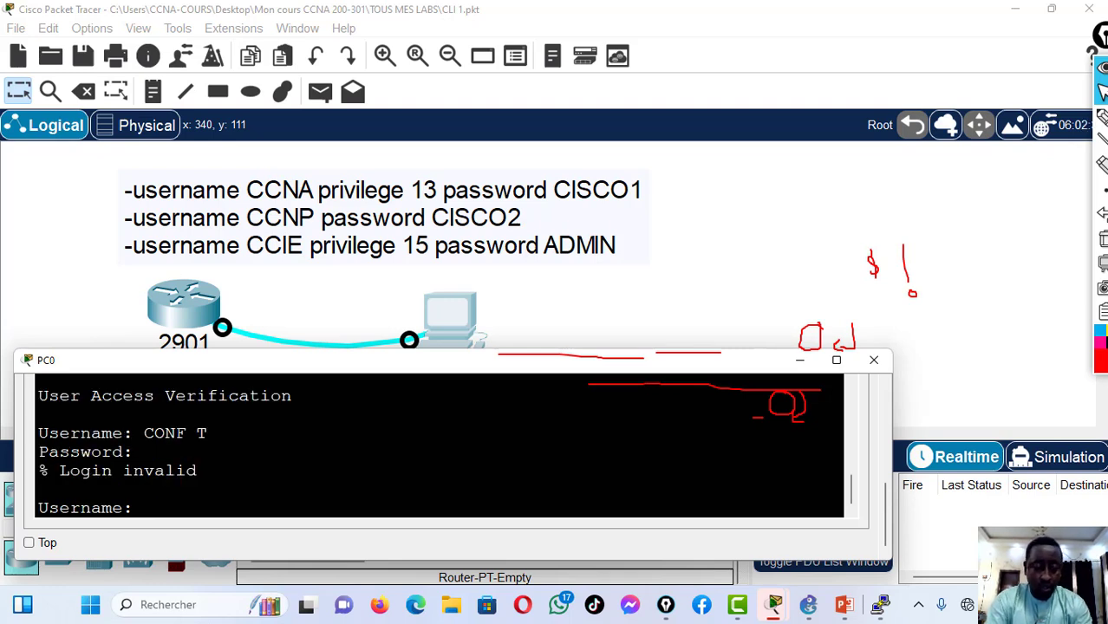
Log in to the router as ccie with the account password
text(cc)
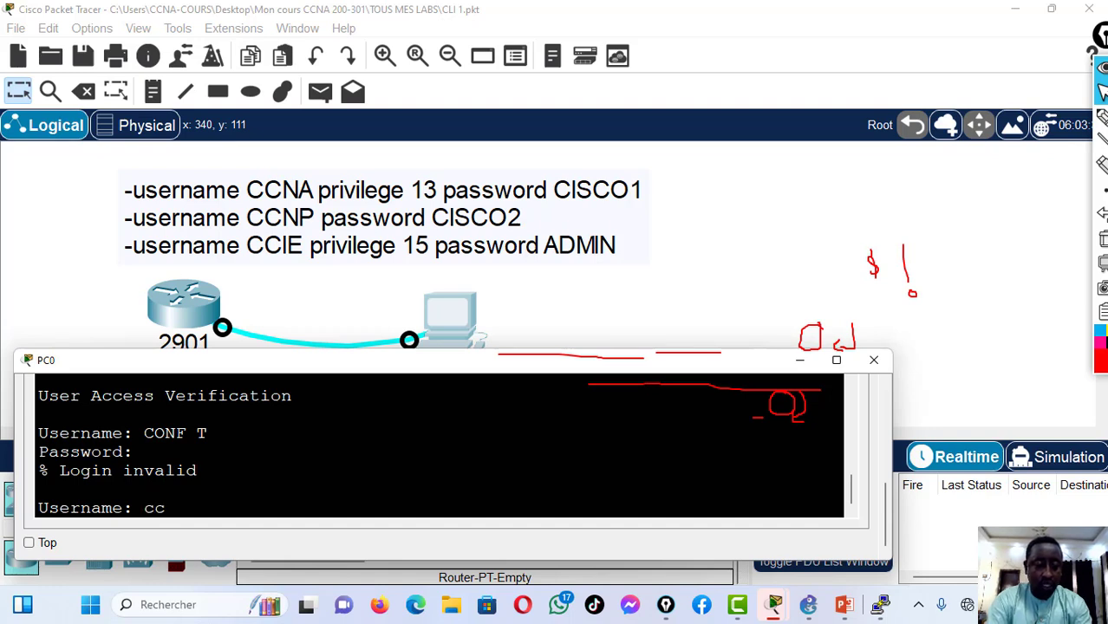
text(ie)
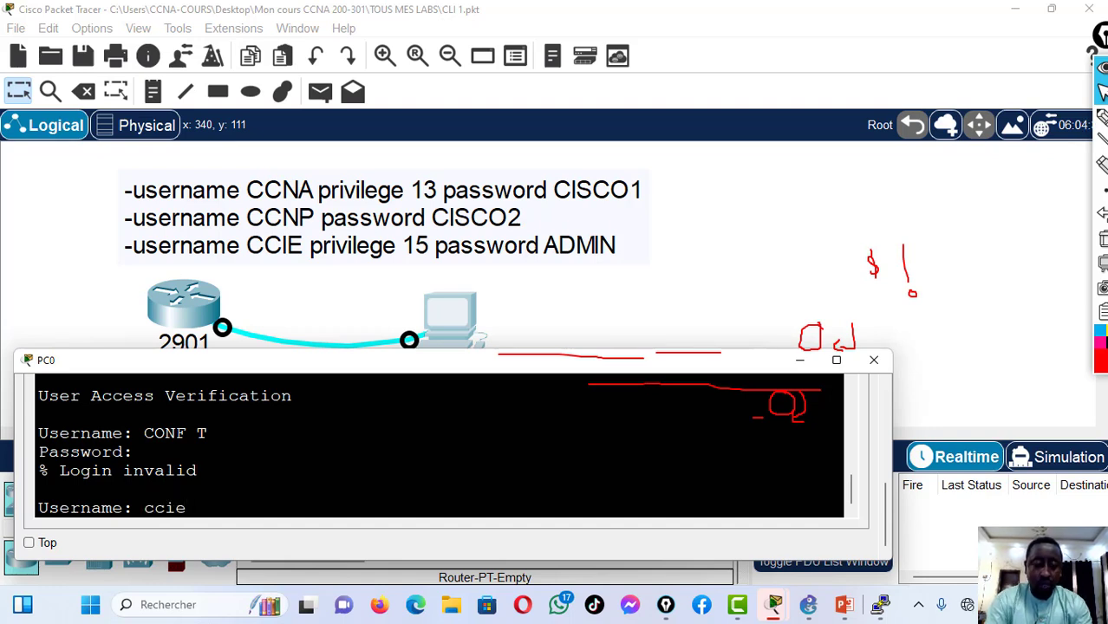
key(Return)
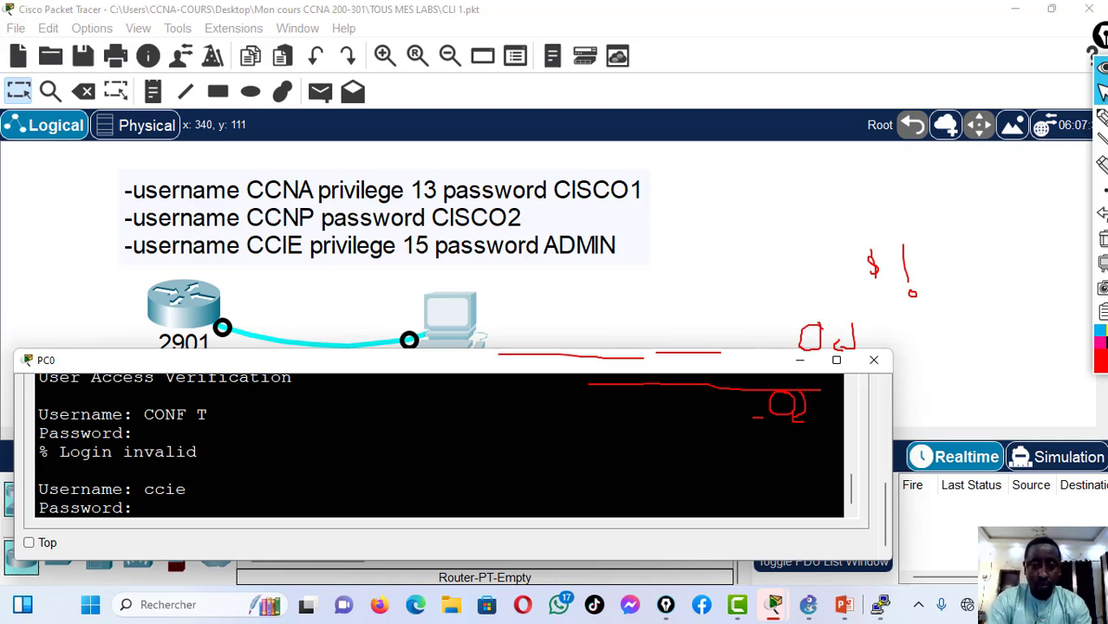
key(Return)
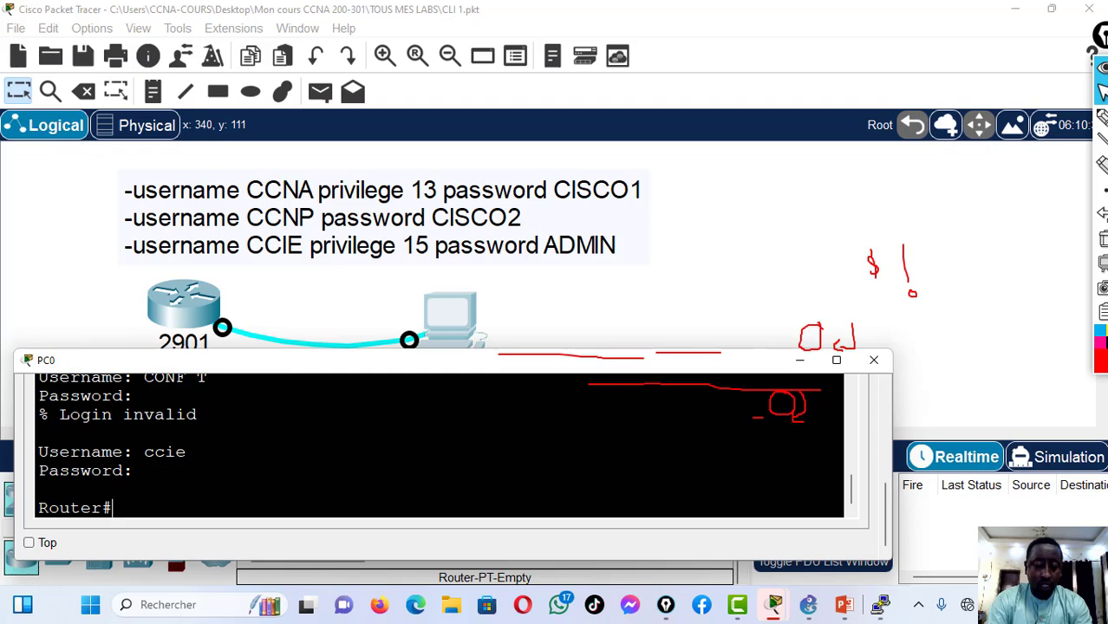
Display the running configuration with SHOW RUN and advance to the local username entries
text(SHOW )
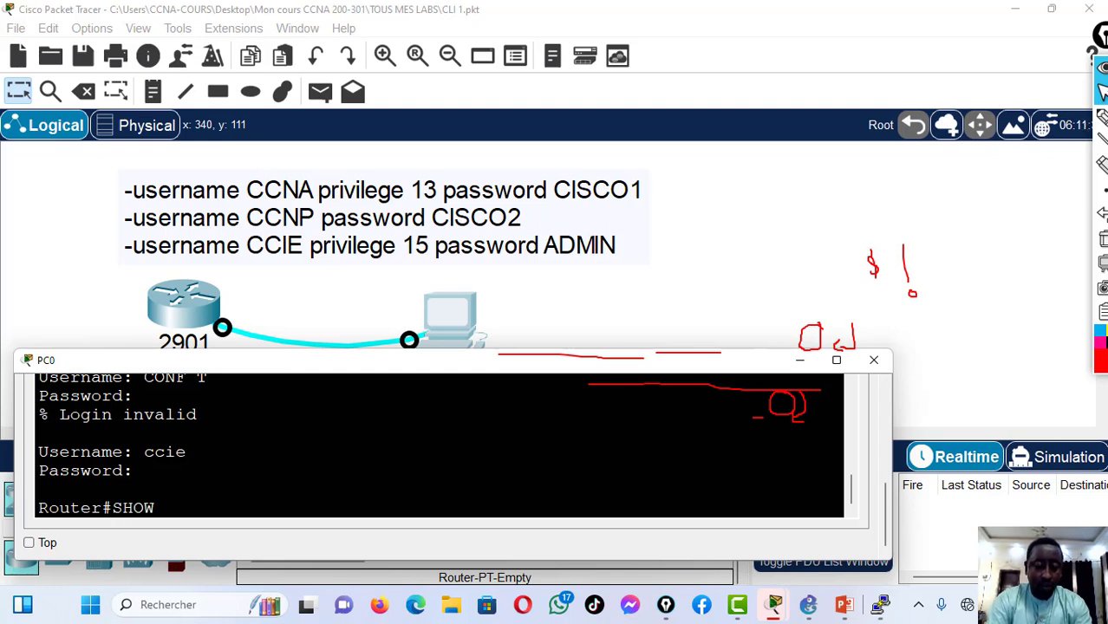
text(RUN)
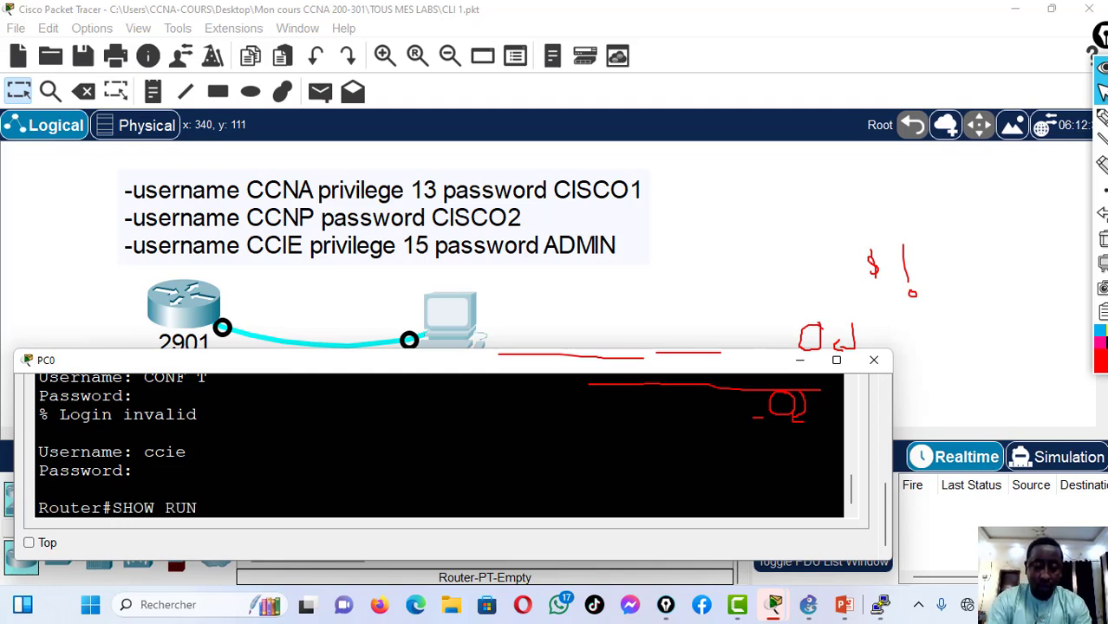
key(Return)
key(Return)
key(Return)
key(Return)
key(Return)
key(Return)
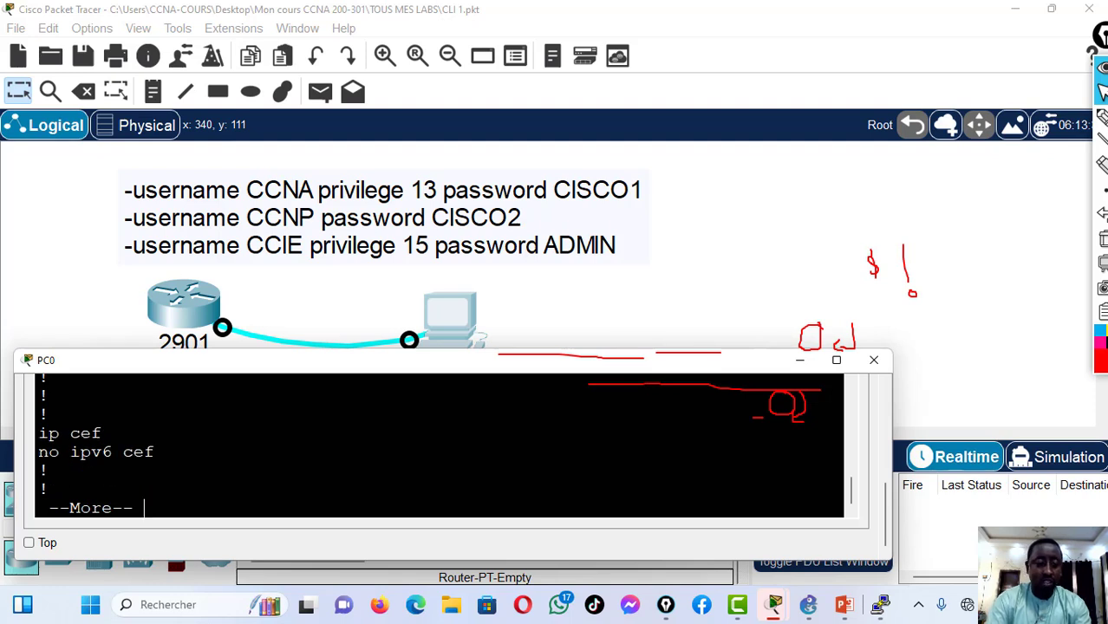
key(Return)
key(Return)
key(Return)
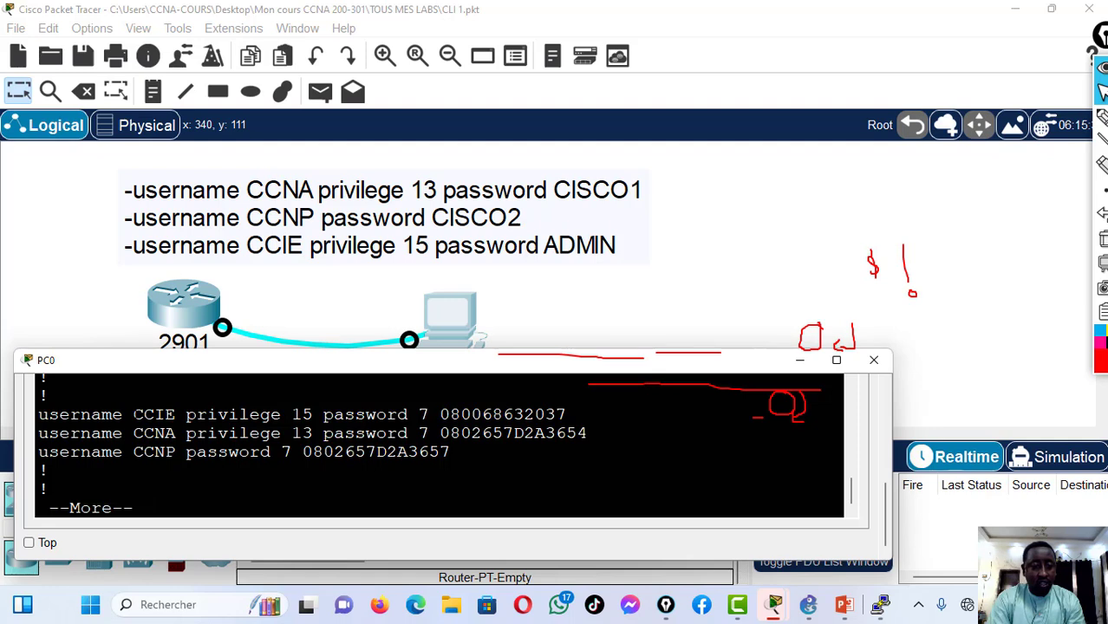
Highlight the three username entries, the CCIE account's encrypted password and its password keyword in the running configuration
drag(132, 415, 48, 471)
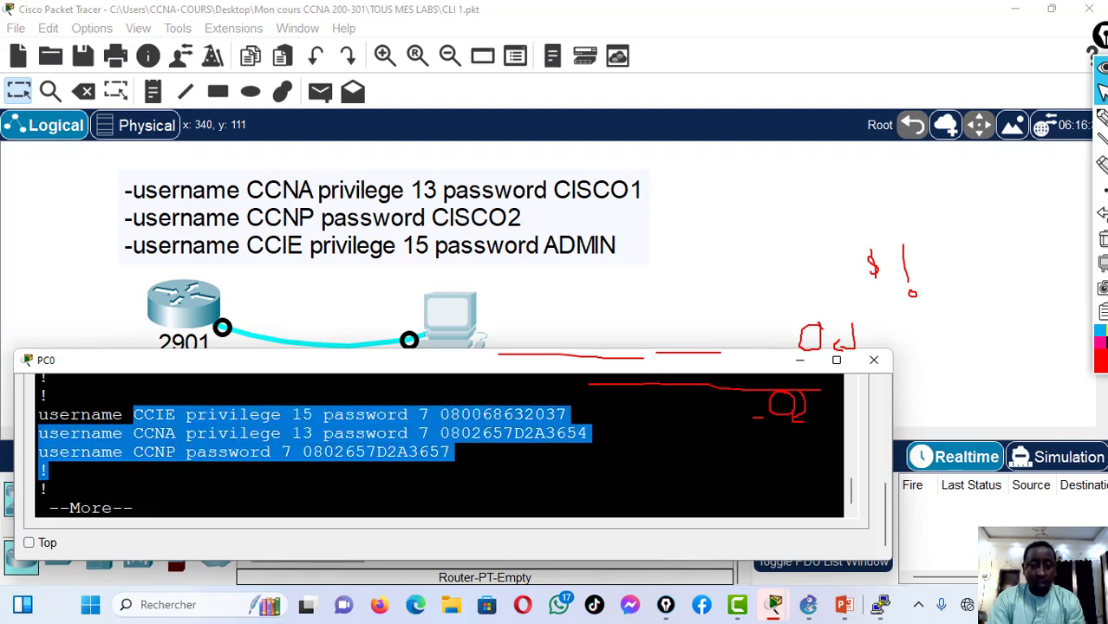
click(450, 452)
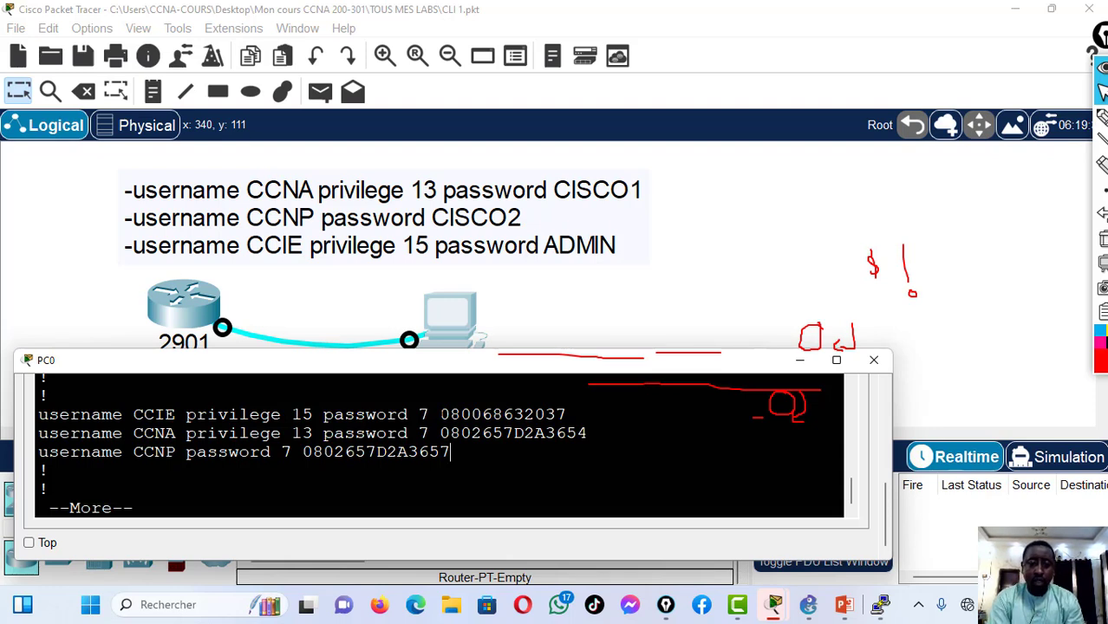
drag(440, 415, 567, 414)
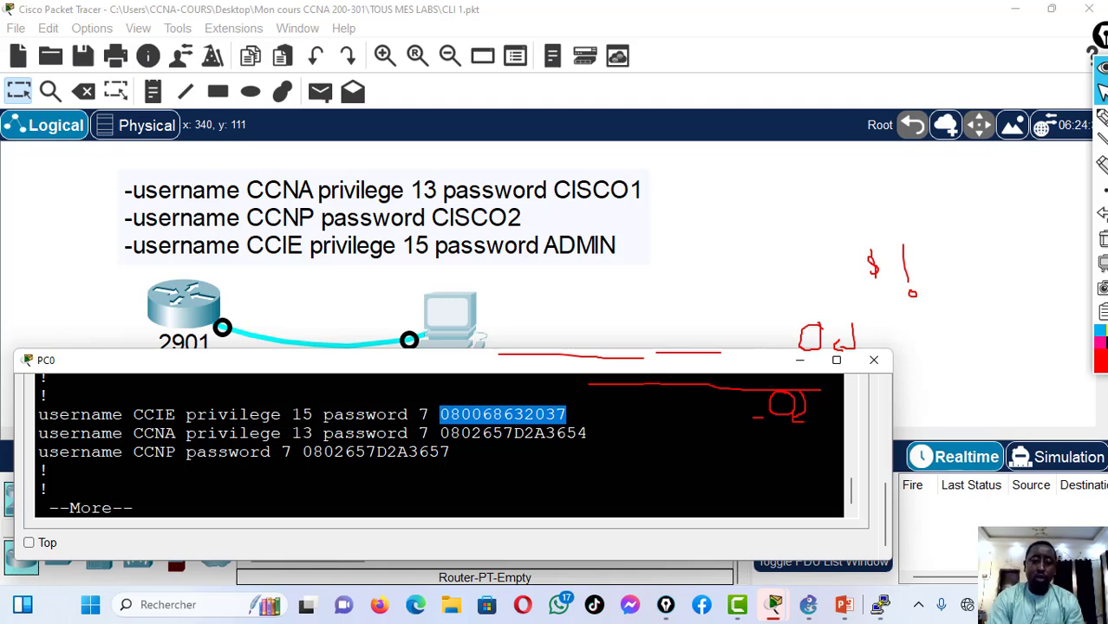
drag(322, 414, 407, 414)
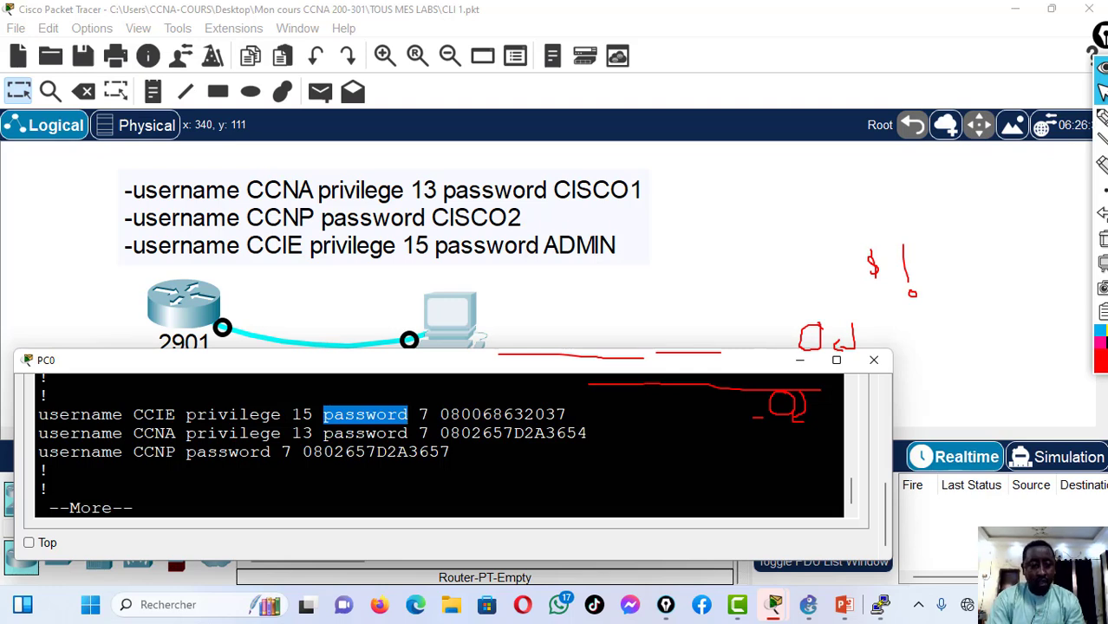
click(50, 471)
Page through the running configuration beyond the username entries and the license line
key(Return)
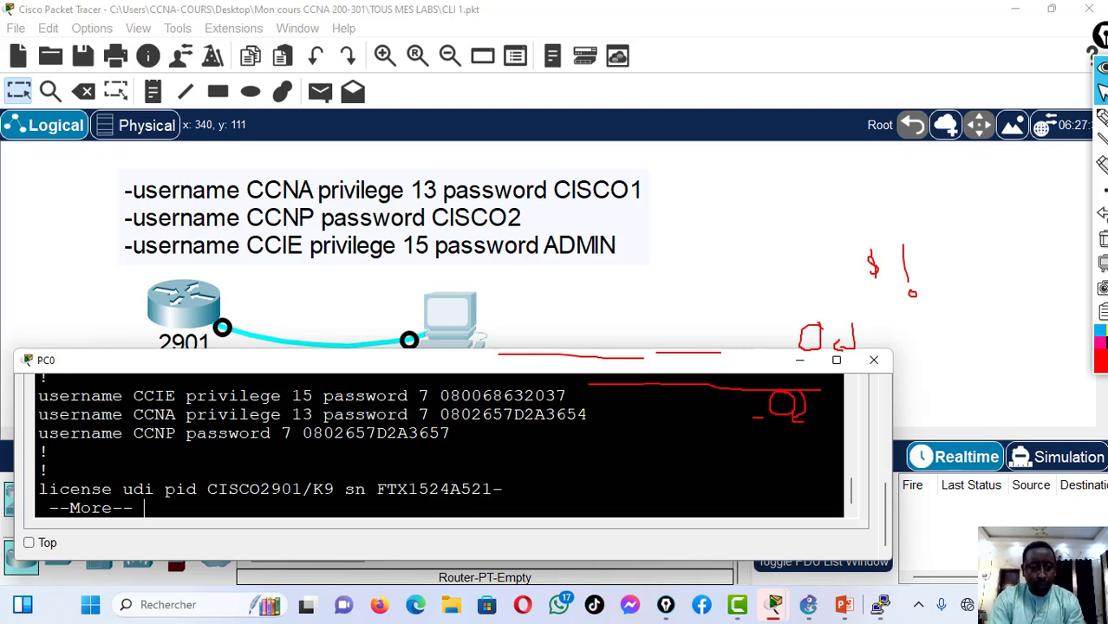
key(Return)
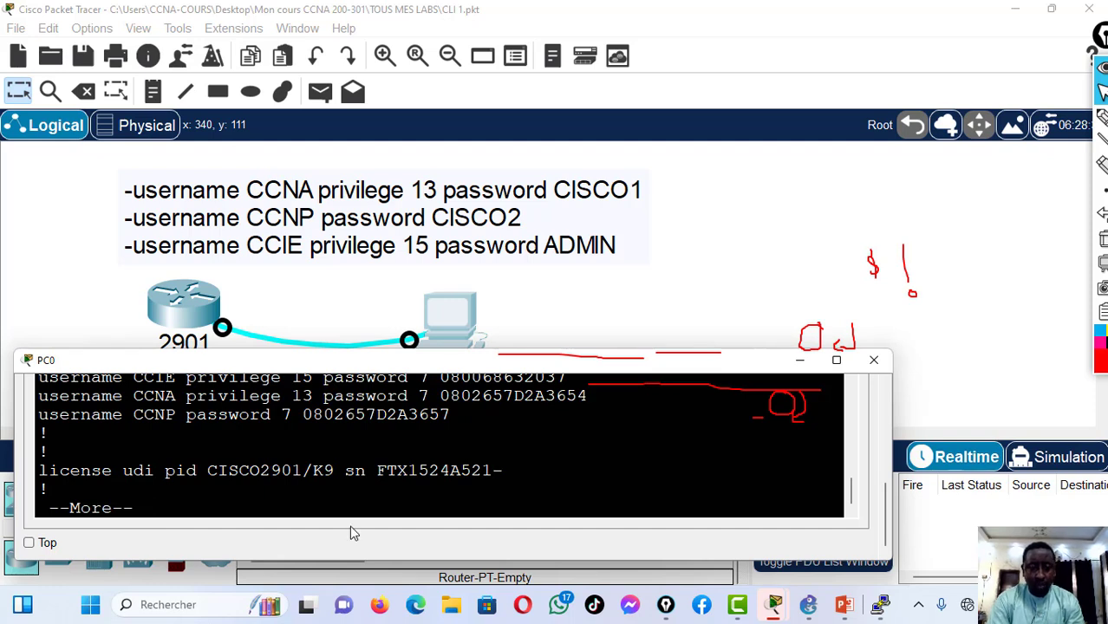
key(Return)
key(Return)
key(Return)
key(Return)
key(Return)
key(Return)
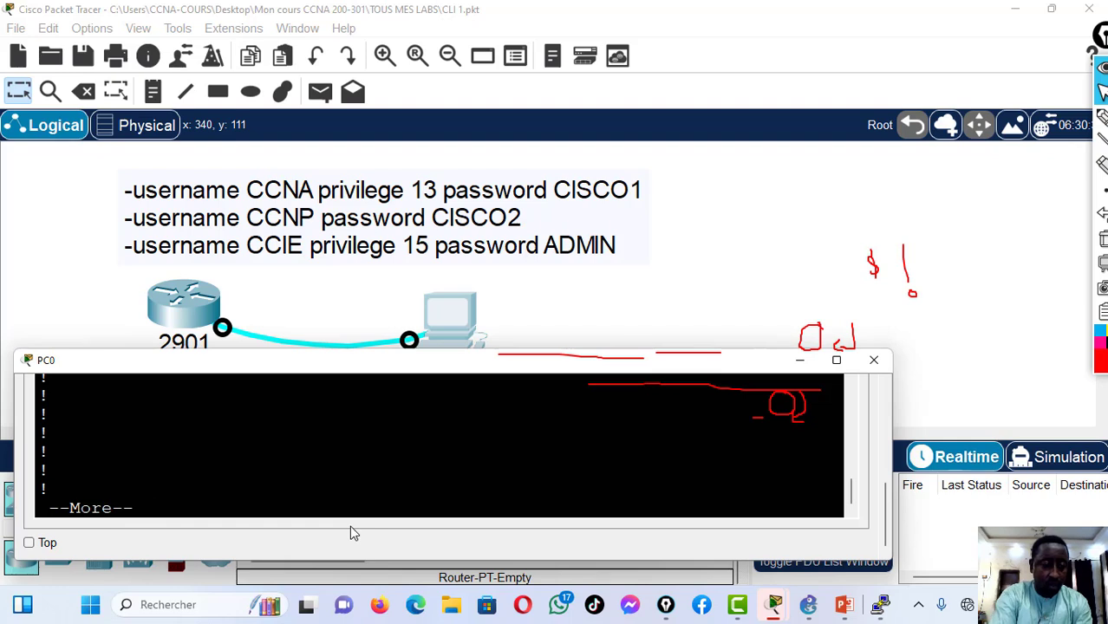
Quit the configuration listing, enter global configuration mode with CONF T and create a new local user with a secret password
text(qCONF T)
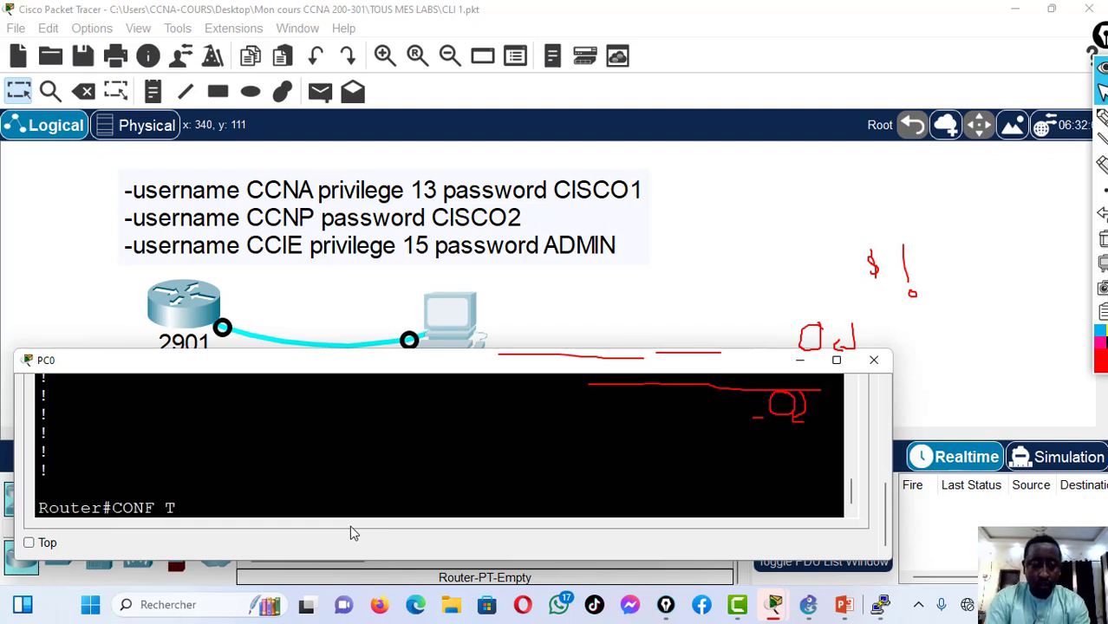
key(Return)
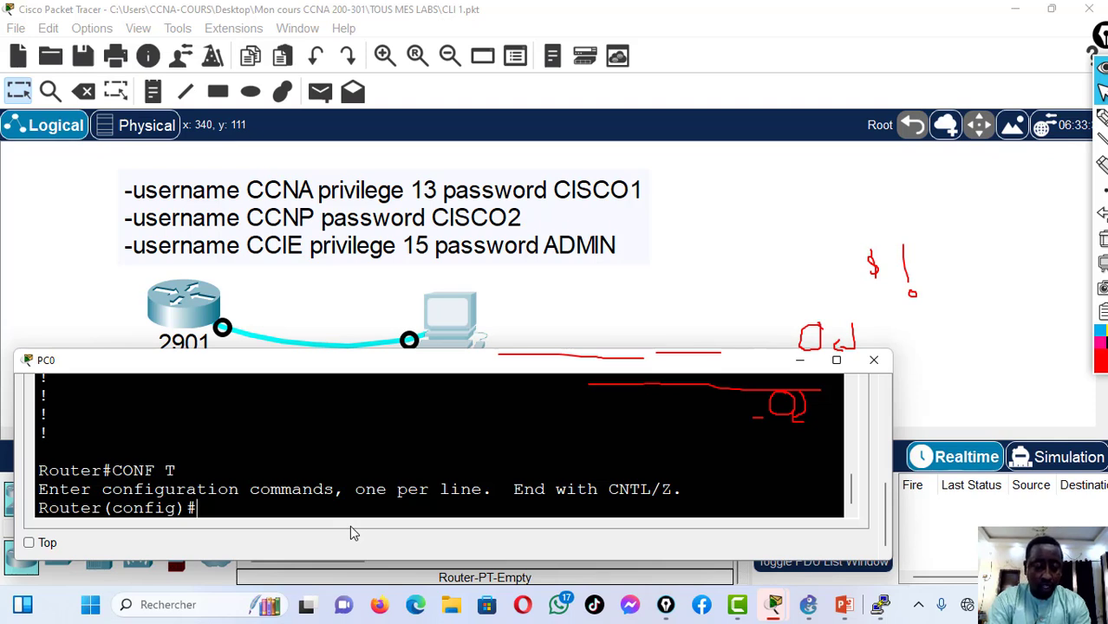
text(username)
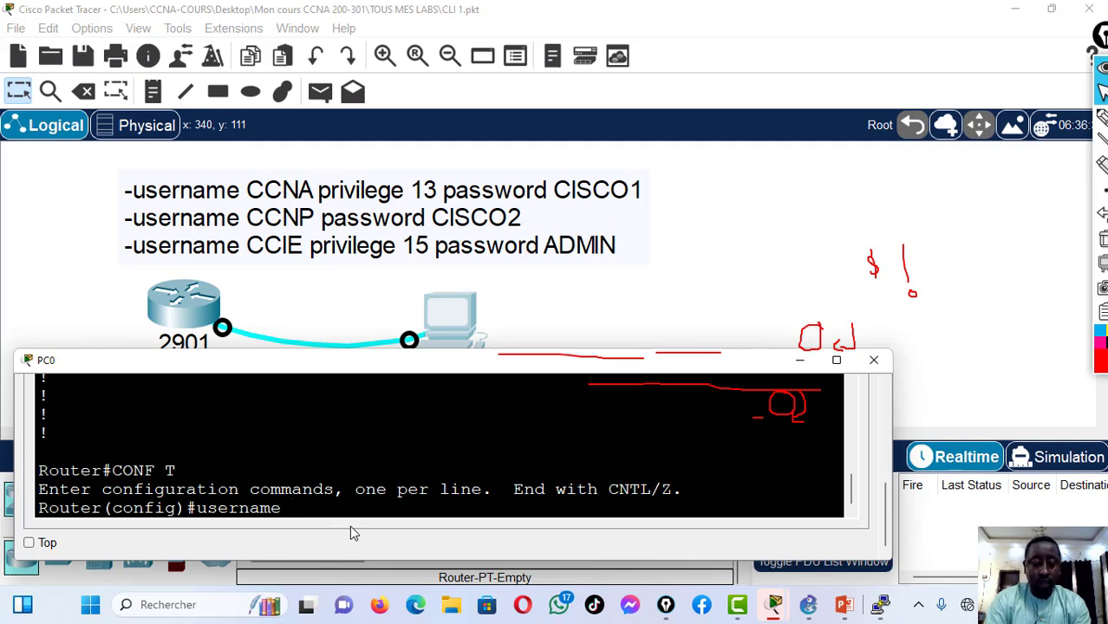
text( MOUSSA)
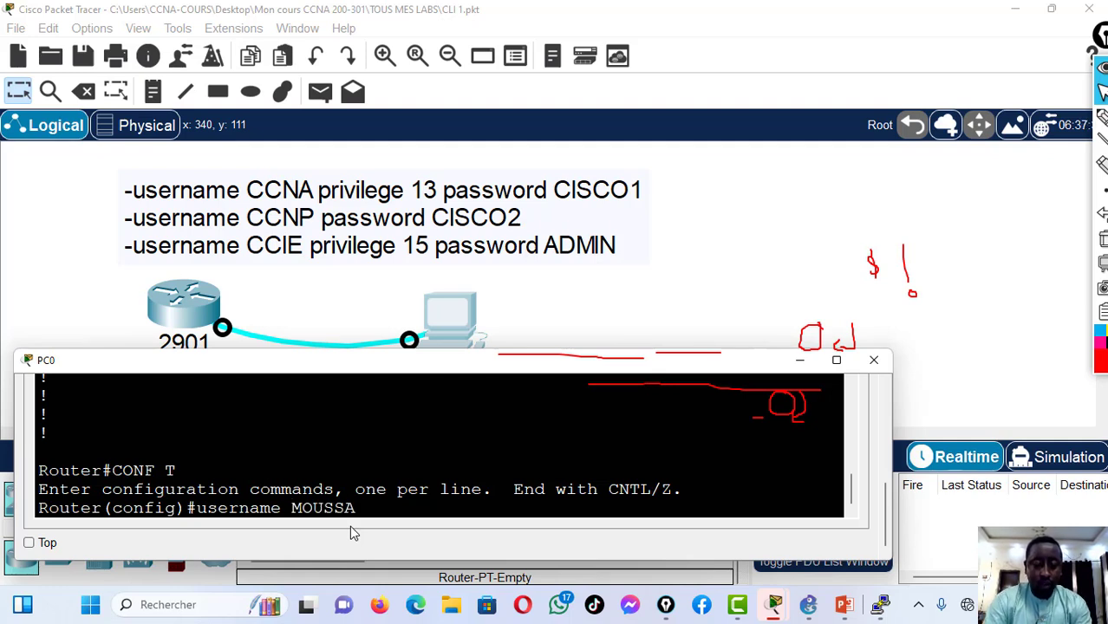
text( s)
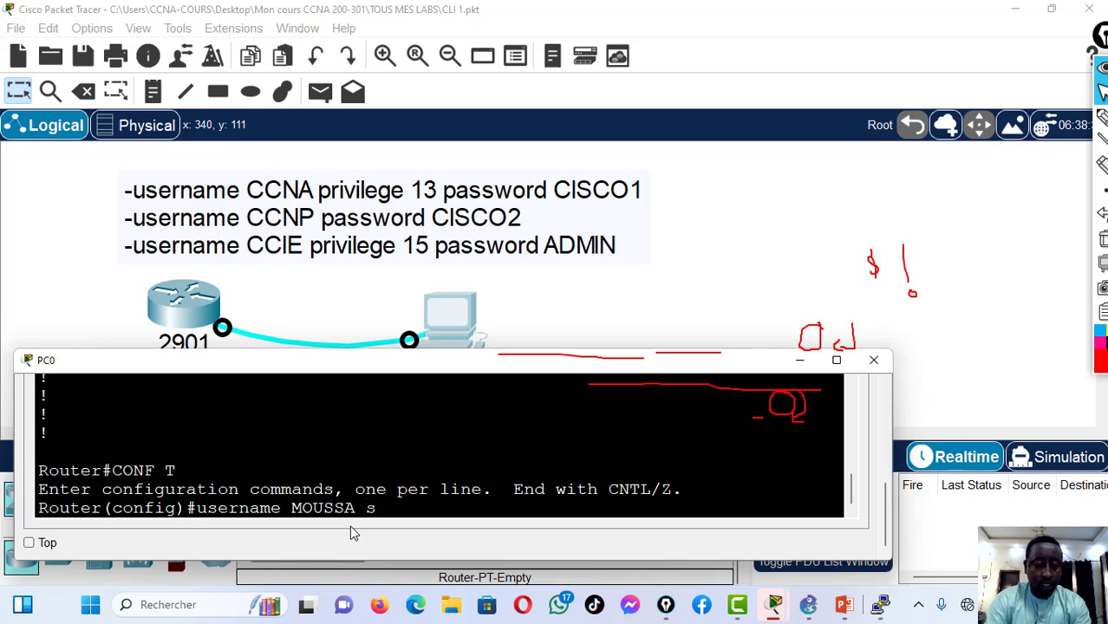
text(ecret)
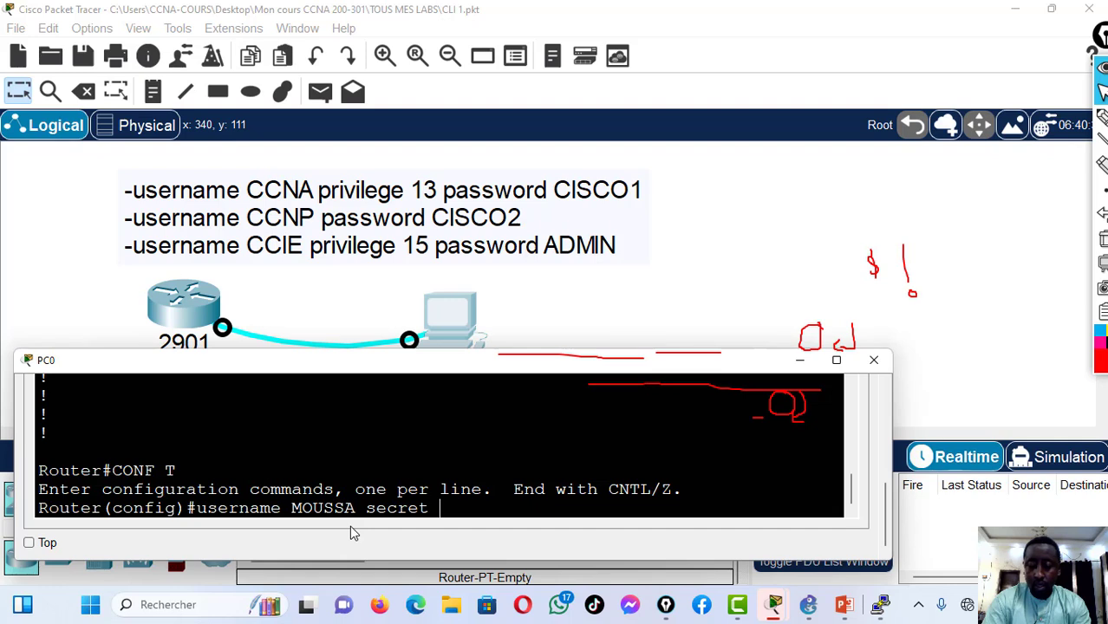
text( 12)
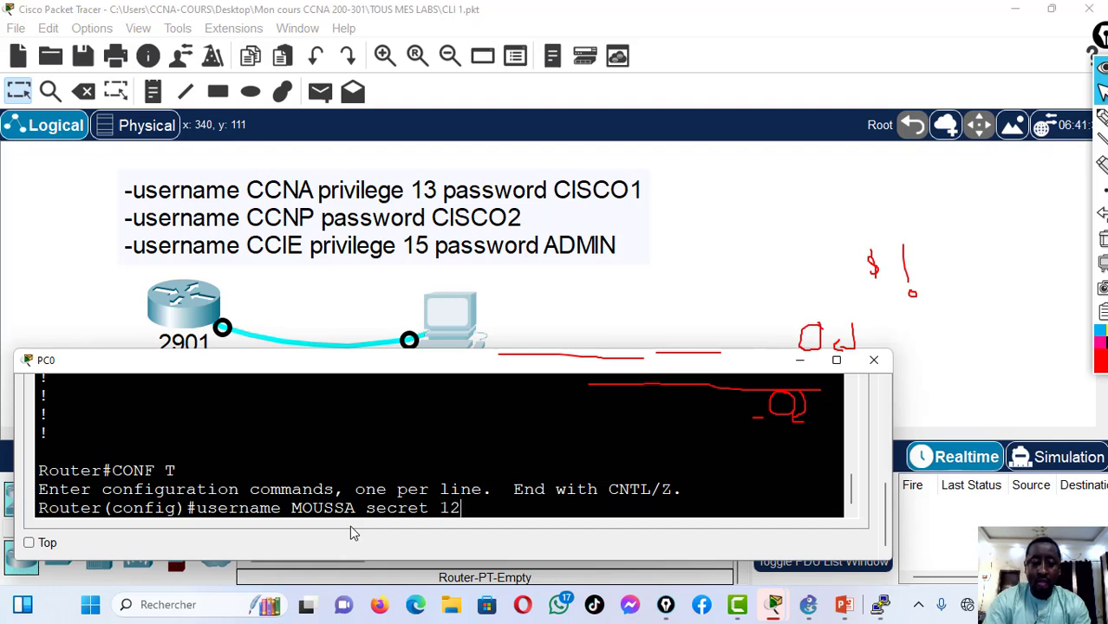
key(Return)
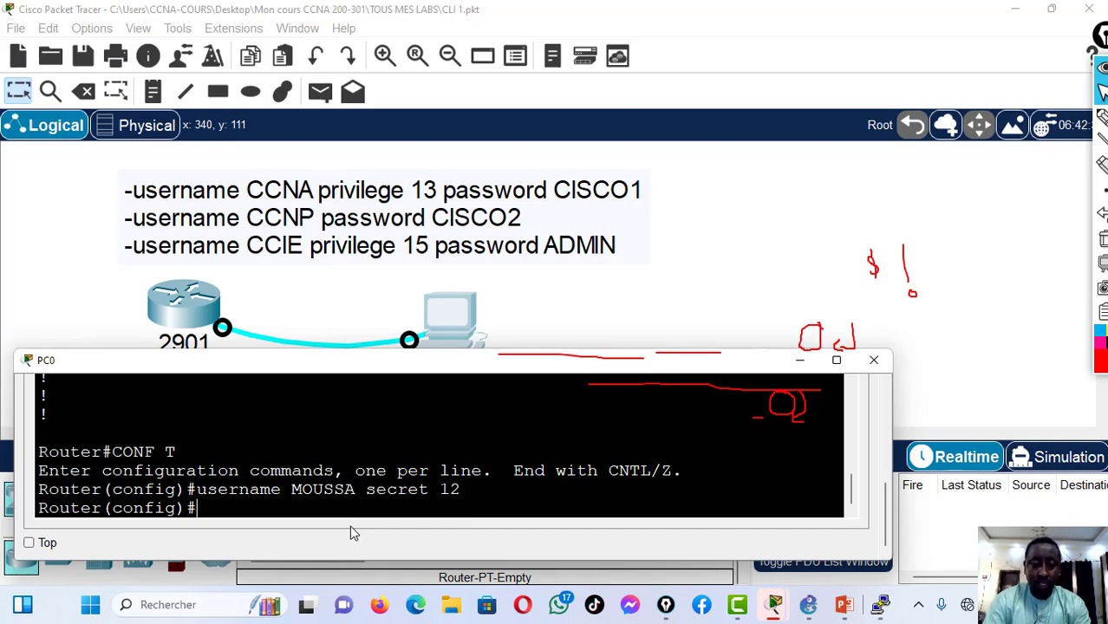
Leave configuration mode with end and save the router configuration with wr
text(end)
key(Return)
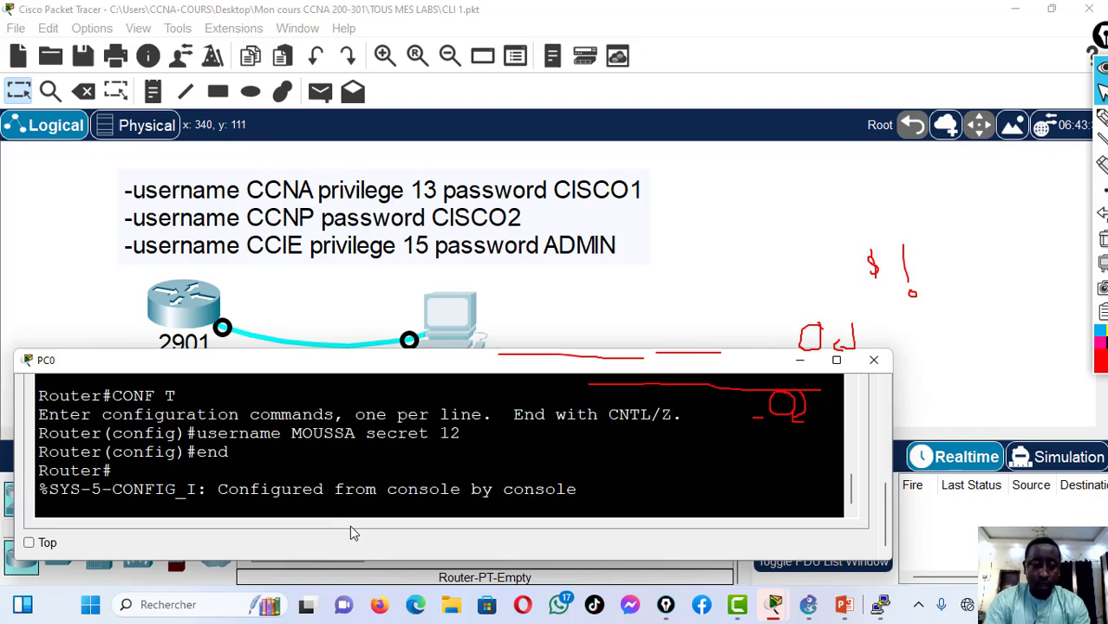
key(Return)
text(wr)
key(Return)
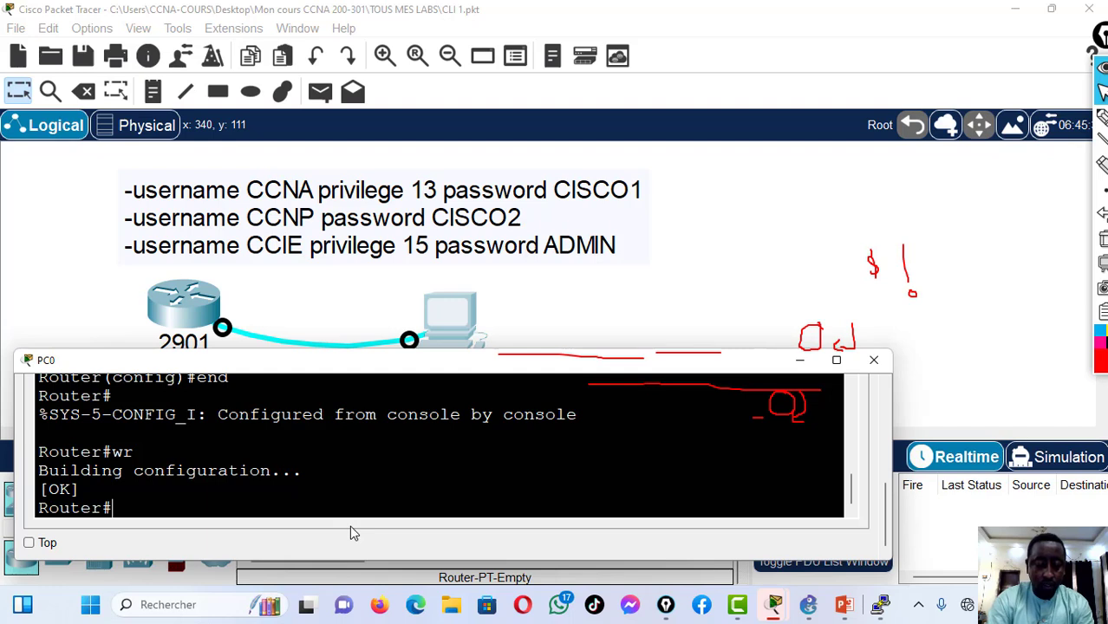
Display the running configuration again with show run and advance to the new user's secret entry
text(show)
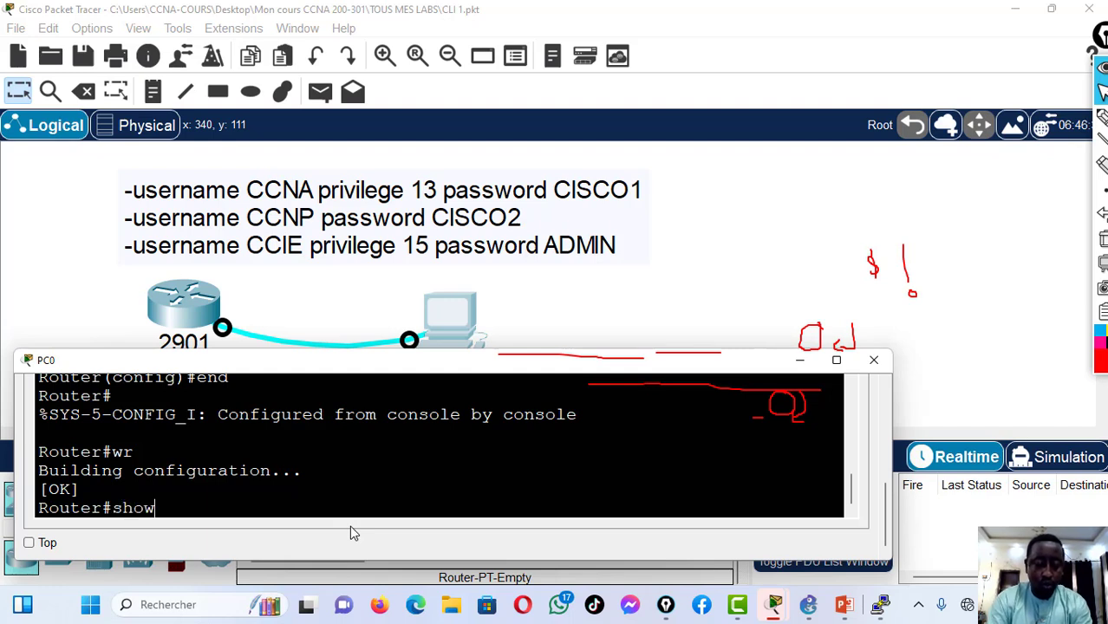
text( run)
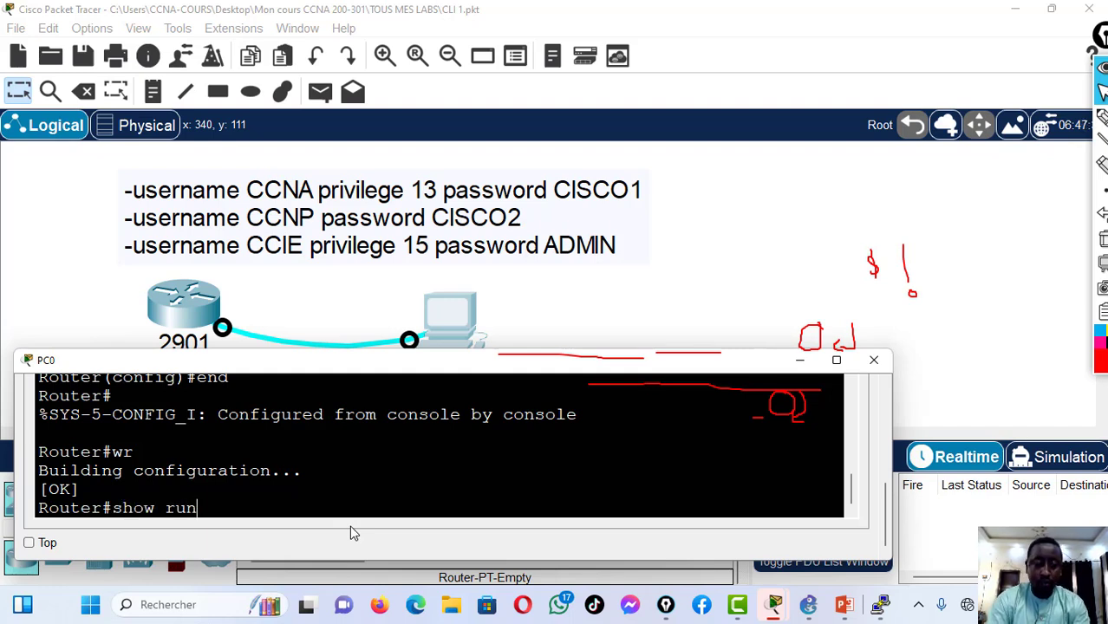
key(Return)
key(Return)
key(Return)
key(Return)
key(Return)
key(Return)
key(Return)
key(Return)
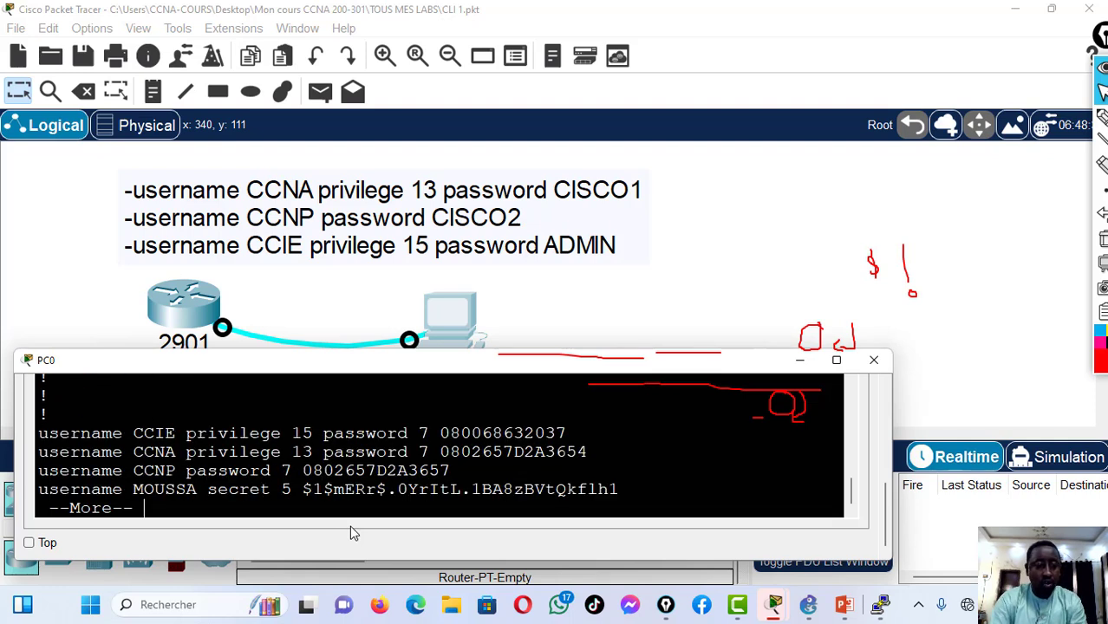
Return to the username entries and highlight the new user's hashed secret and its encryption type number
key(Return)
key(Return)
key(Return)
key(Return)
key(Return)
key(Return)
key(Return)
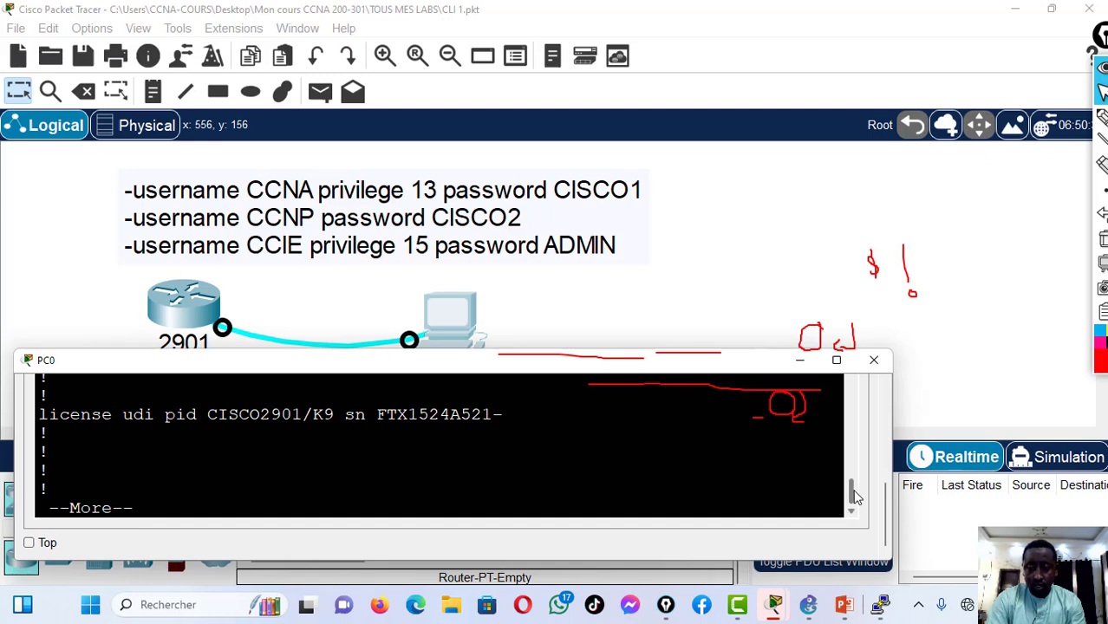
scroll(852, 483, up, 3)
scroll(852, 481, down, 1)
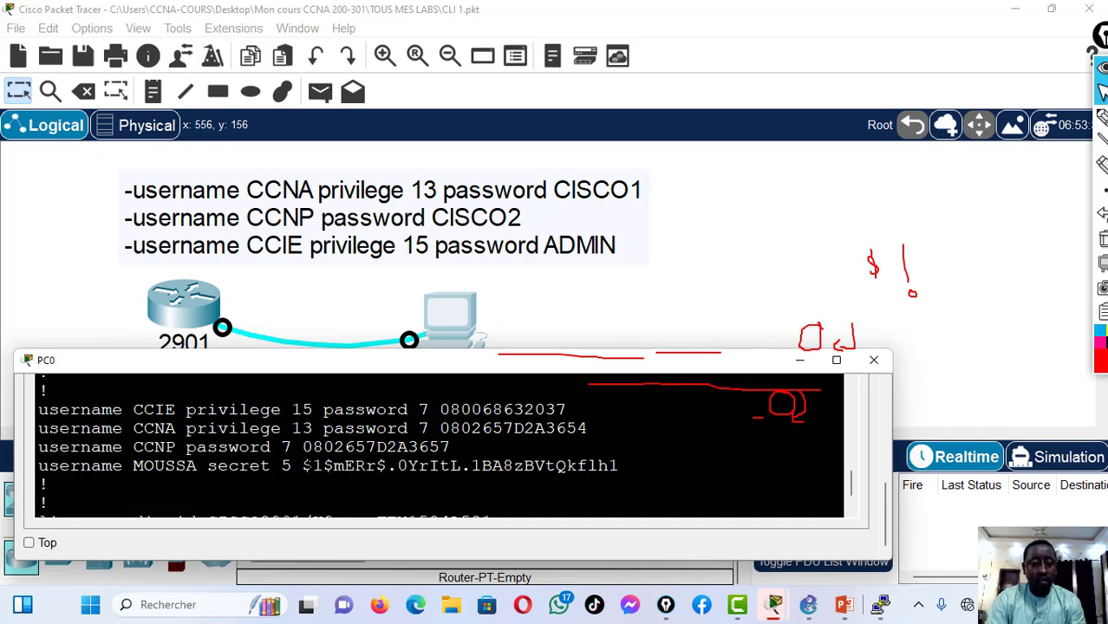
drag(301, 466, 619, 465)
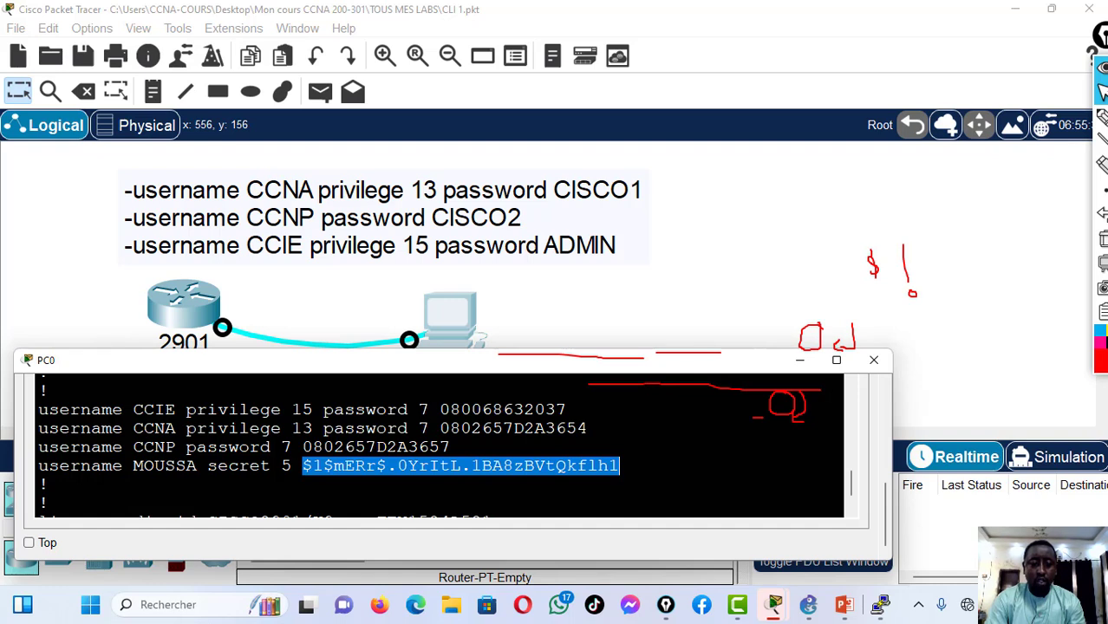
double_click(286, 466)
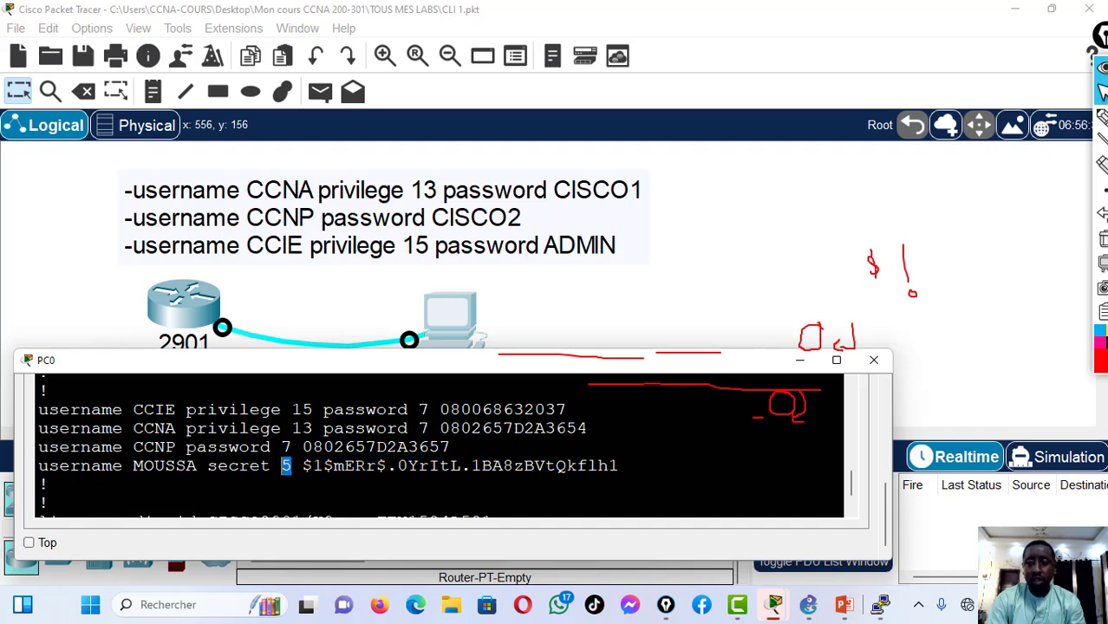
Handwrite "md5" with the annotation pen in the empty workspace area beside the username notes
click(1101, 117)
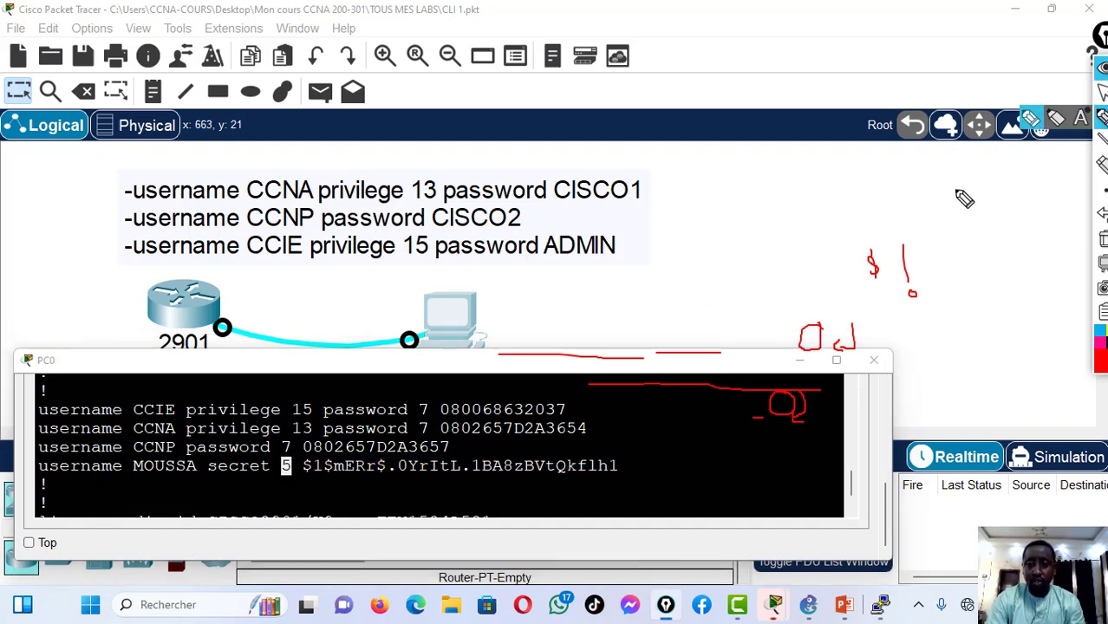
mouse_move(722, 258)
mouse_down()
mouse_move(736, 284)
mouse_move(785, 260)
mouse_move(841, 271)
mouse_up()
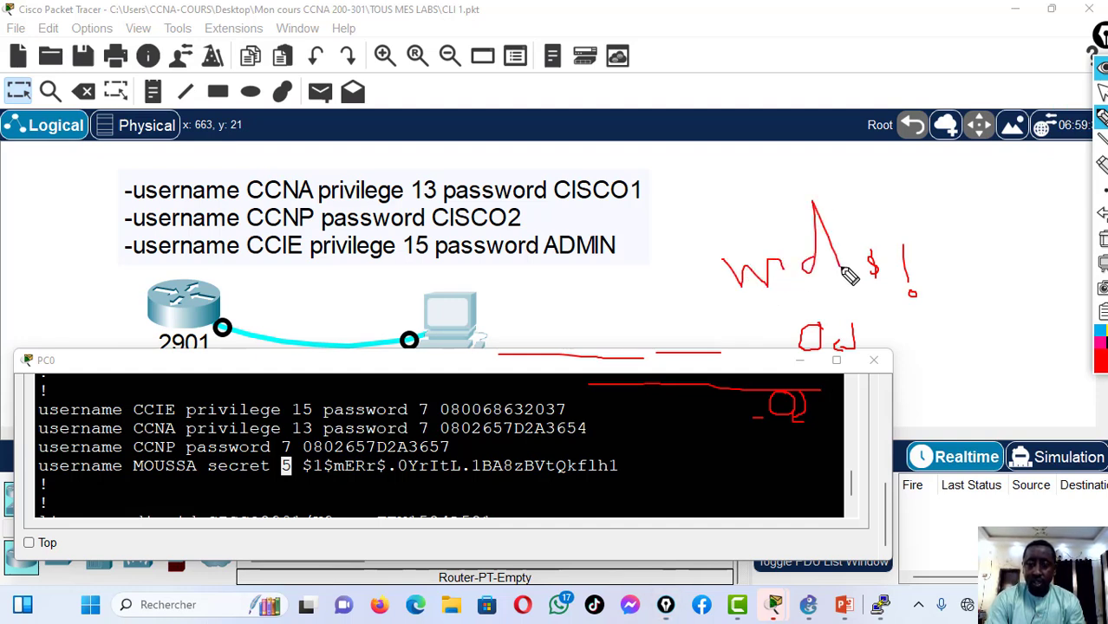
click(843, 226)
mouse_move(860, 223)
mouse_down()
mouse_move(842, 232)
mouse_move(858, 236)
mouse_up()
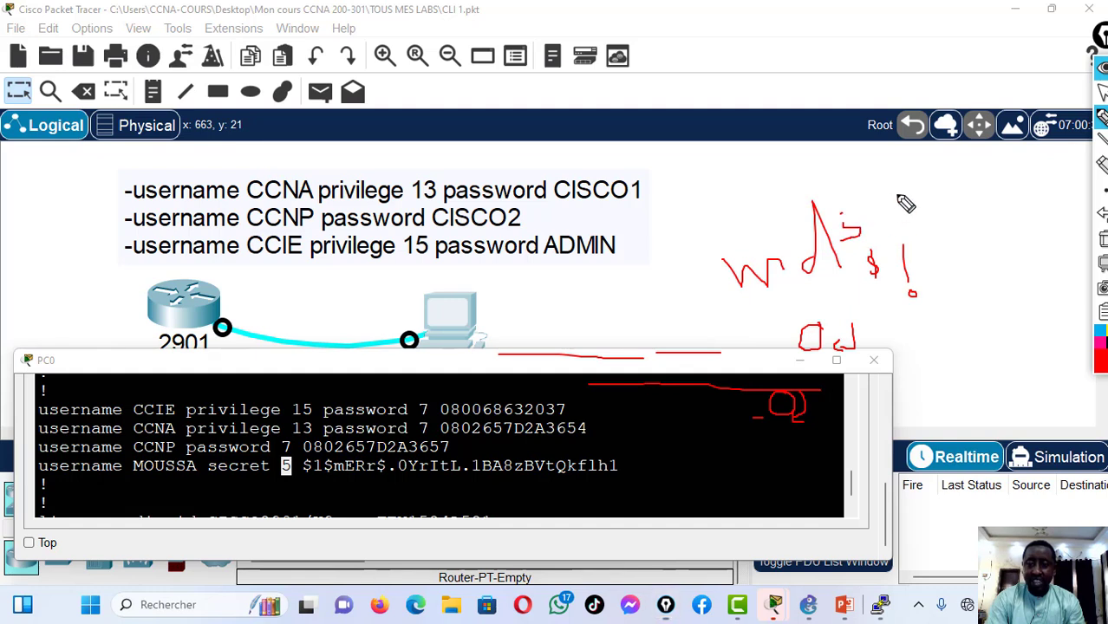
Finish the handwritten 5, then outline the CCIE user's type 7 password and the new user's type 5 secret, adding a mark beside each
drag(896, 195, 839, 213)
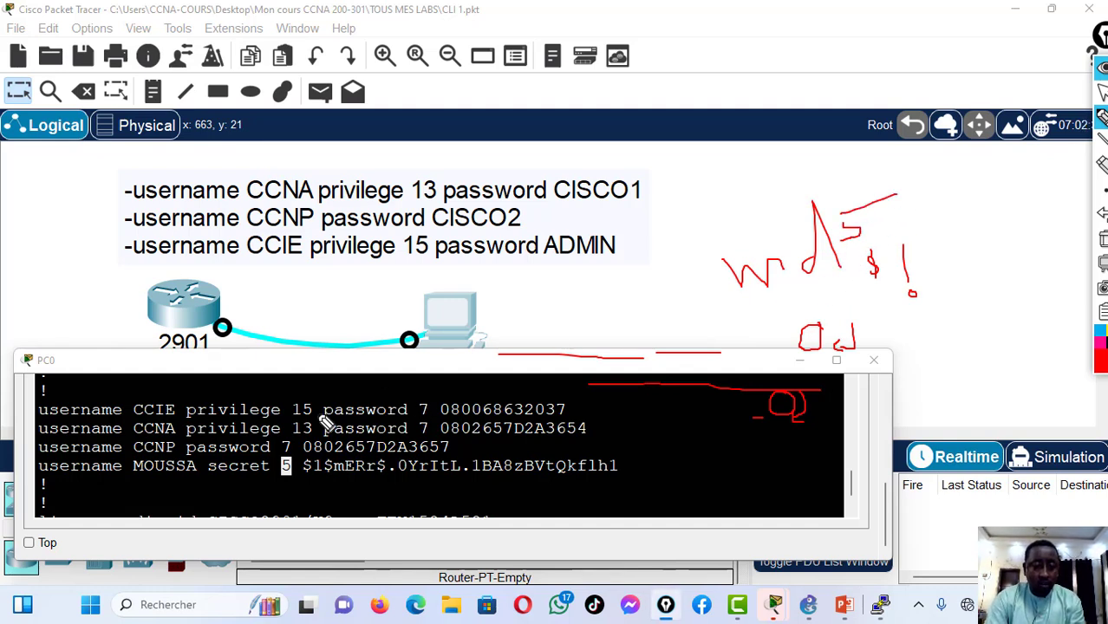
mouse_move(427, 401)
mouse_down()
mouse_move(414, 413)
mouse_move(424, 421)
mouse_up()
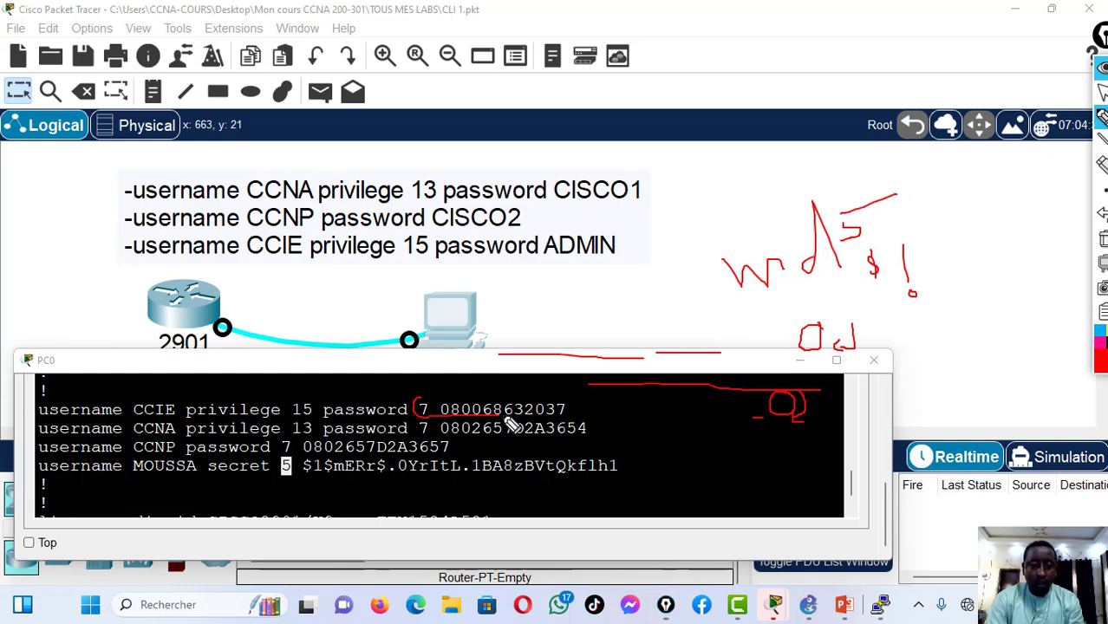
mouse_move(569, 419)
mouse_down()
mouse_move(565, 401)
mouse_move(431, 407)
mouse_up()
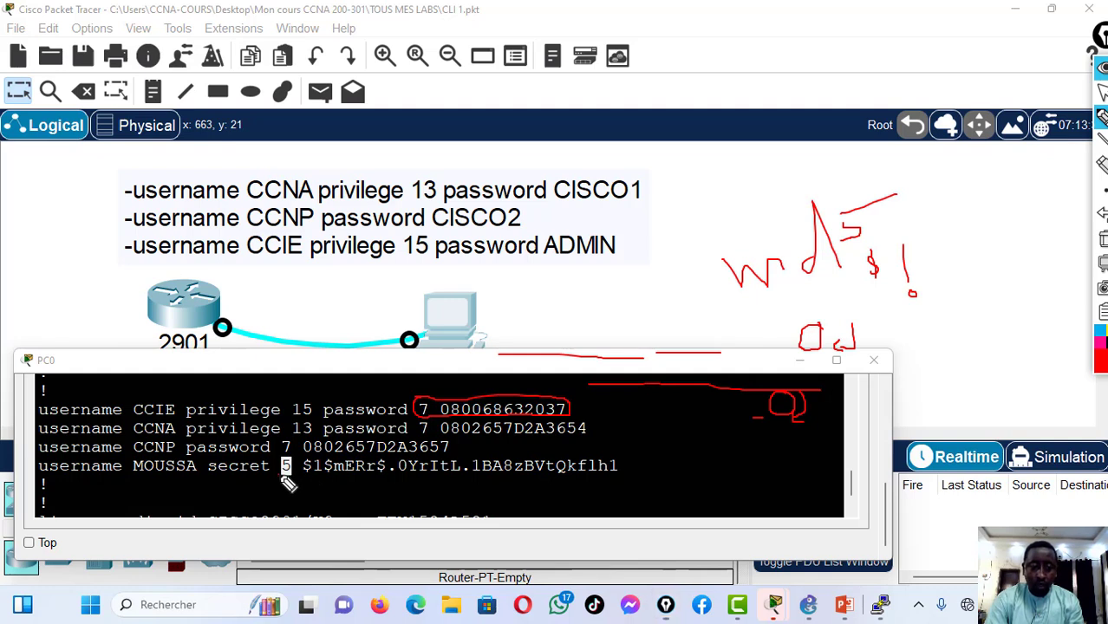
mouse_move(281, 474)
mouse_down()
mouse_move(628, 483)
mouse_move(624, 466)
mouse_up()
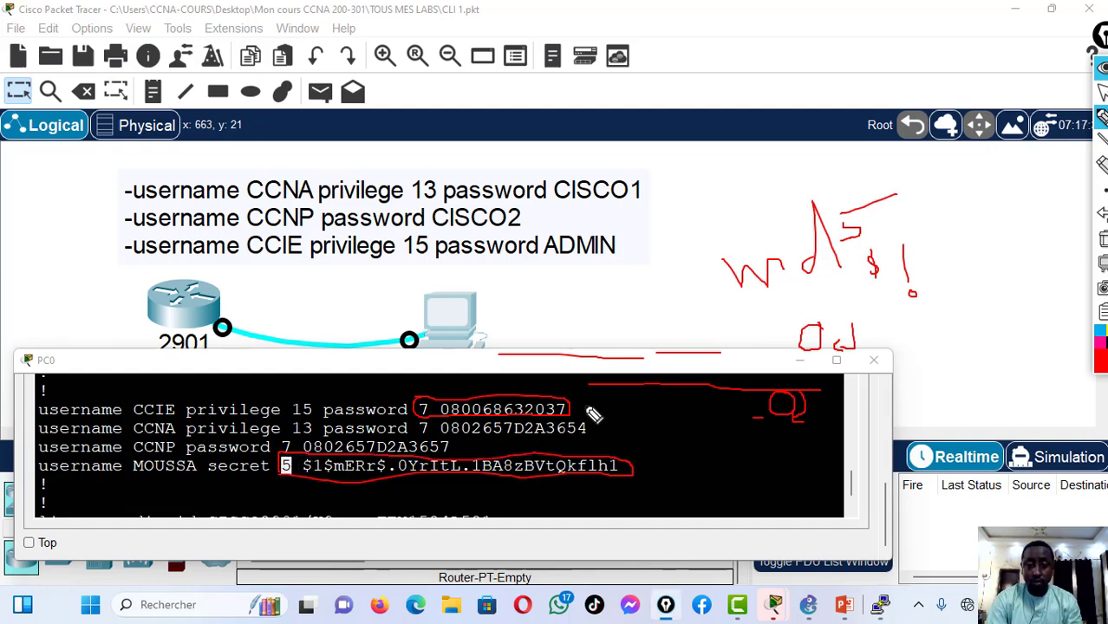
drag(581, 407, 606, 394)
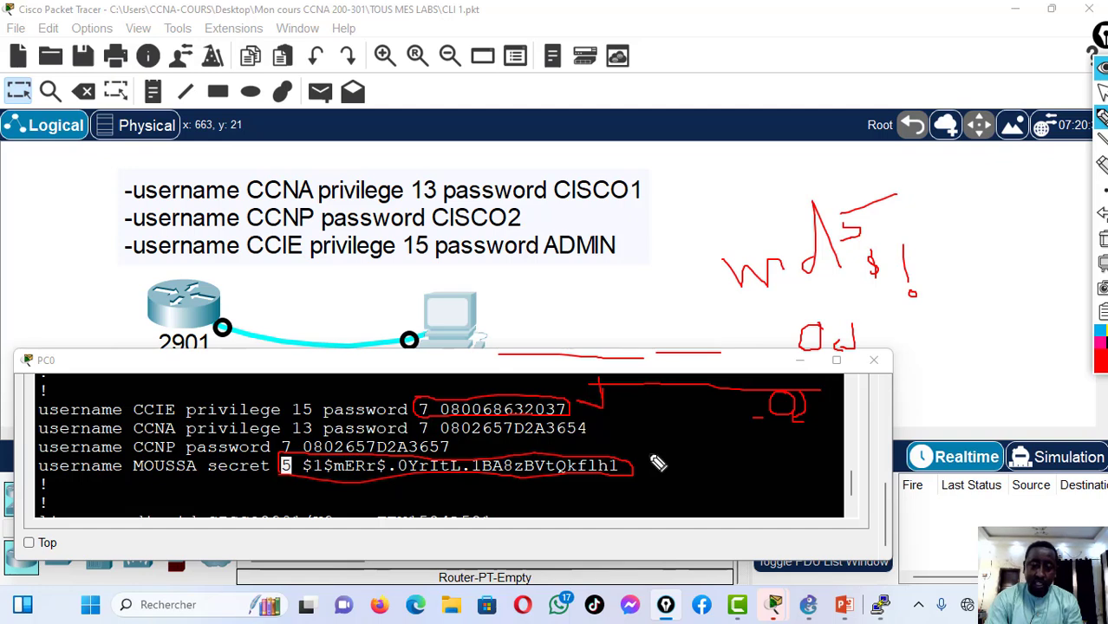
mouse_move(663, 473)
mouse_down()
mouse_move(676, 457)
mouse_move(700, 457)
mouse_up()
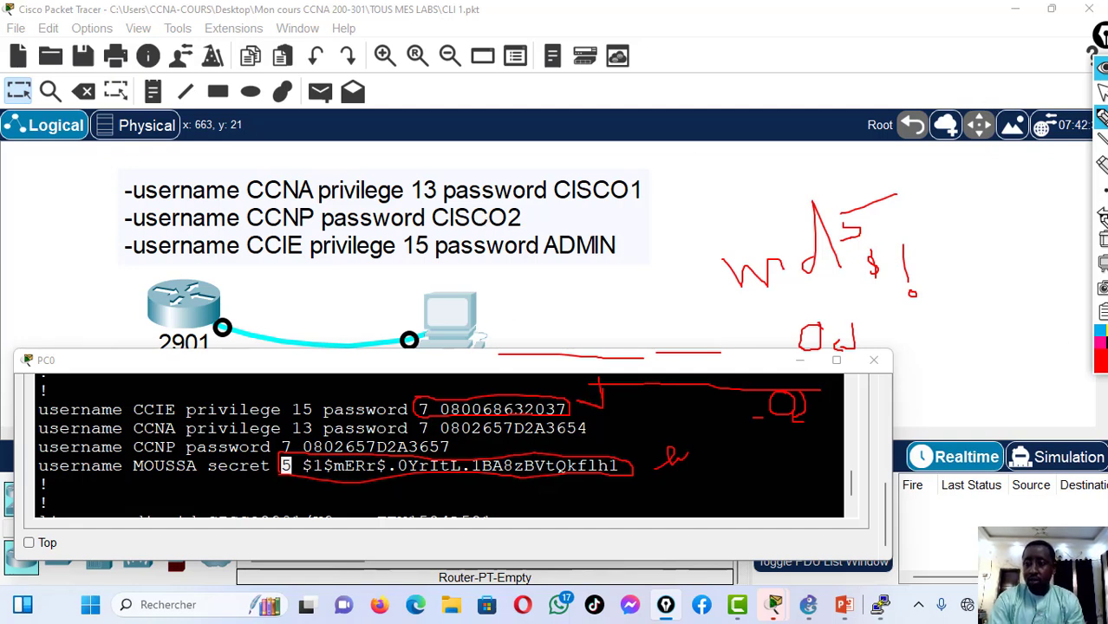
Switch to GNS3, open a console on router R1, and clear all pen annotations from the screen
click(809, 605)
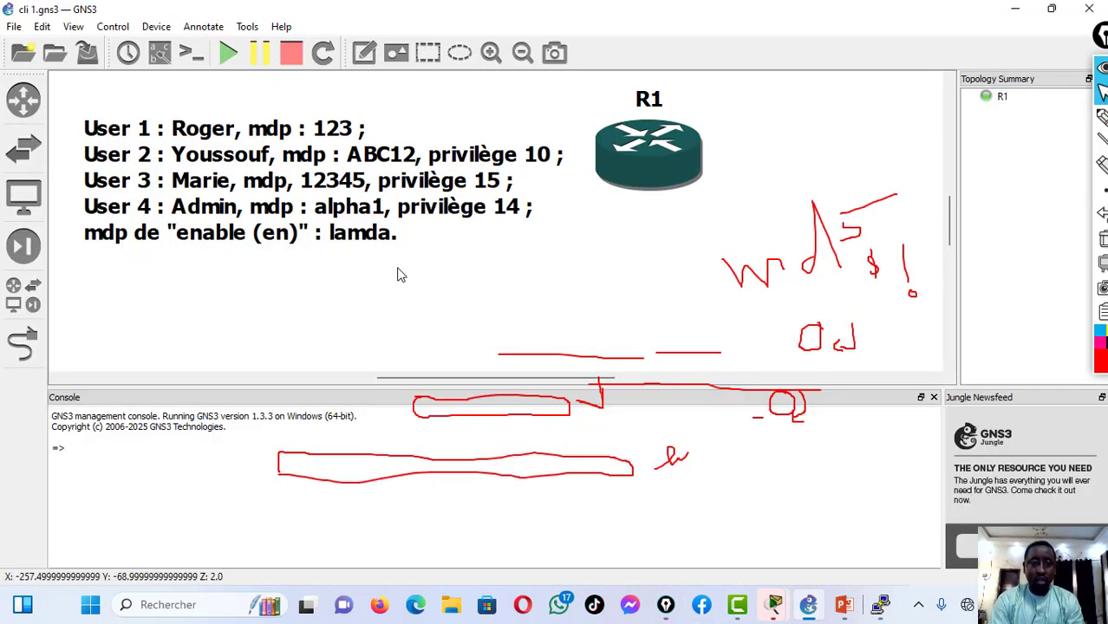
double_click(652, 170)
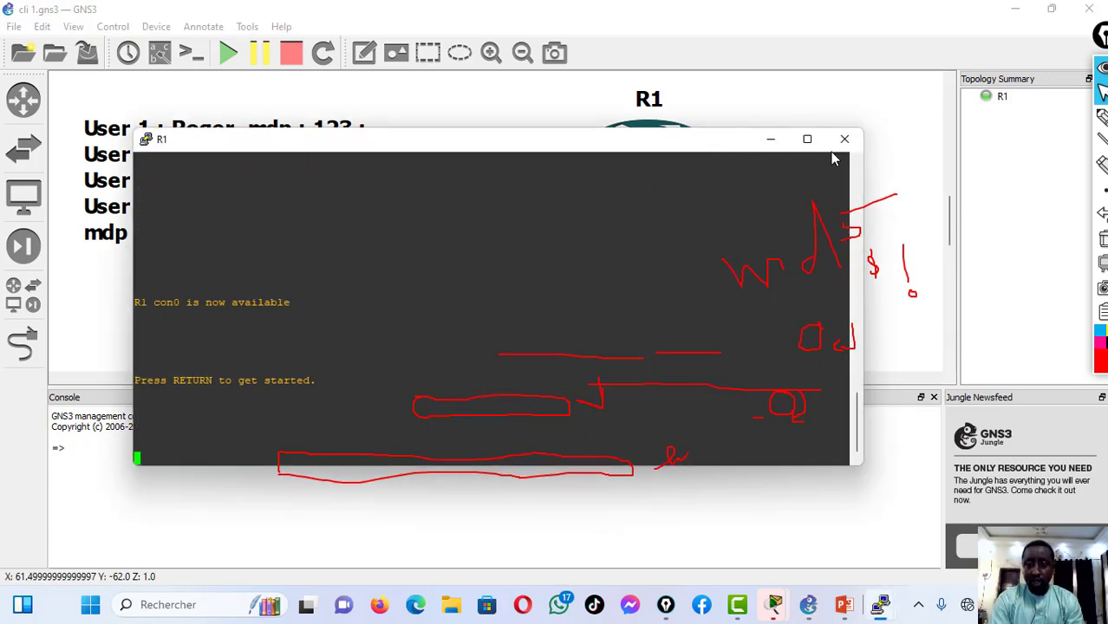
click(845, 140)
double_click(648, 154)
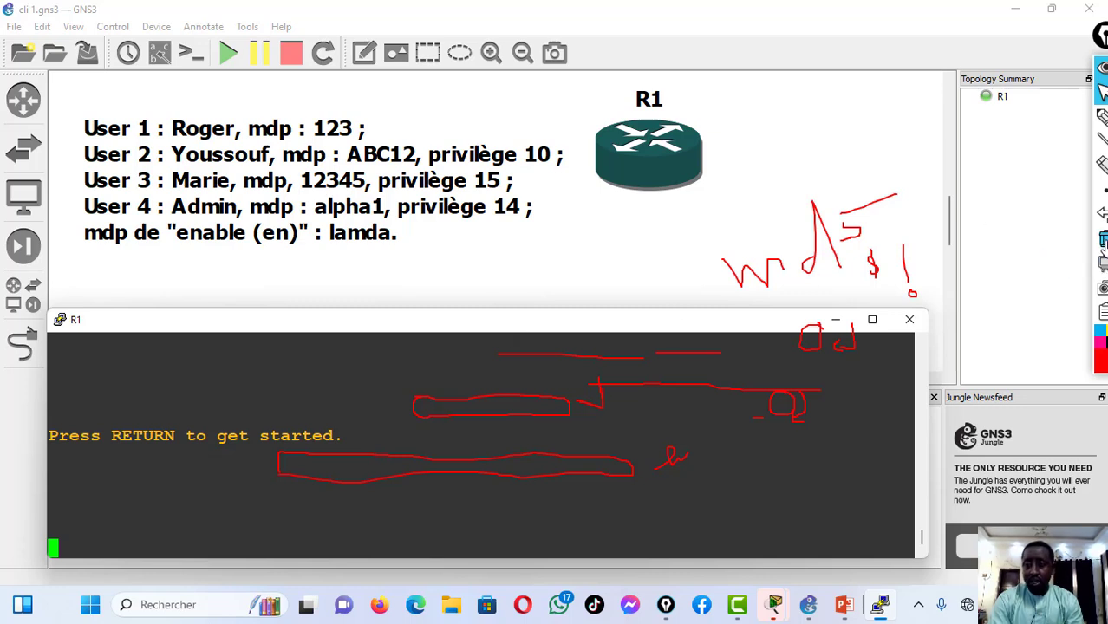
click(1101, 263)
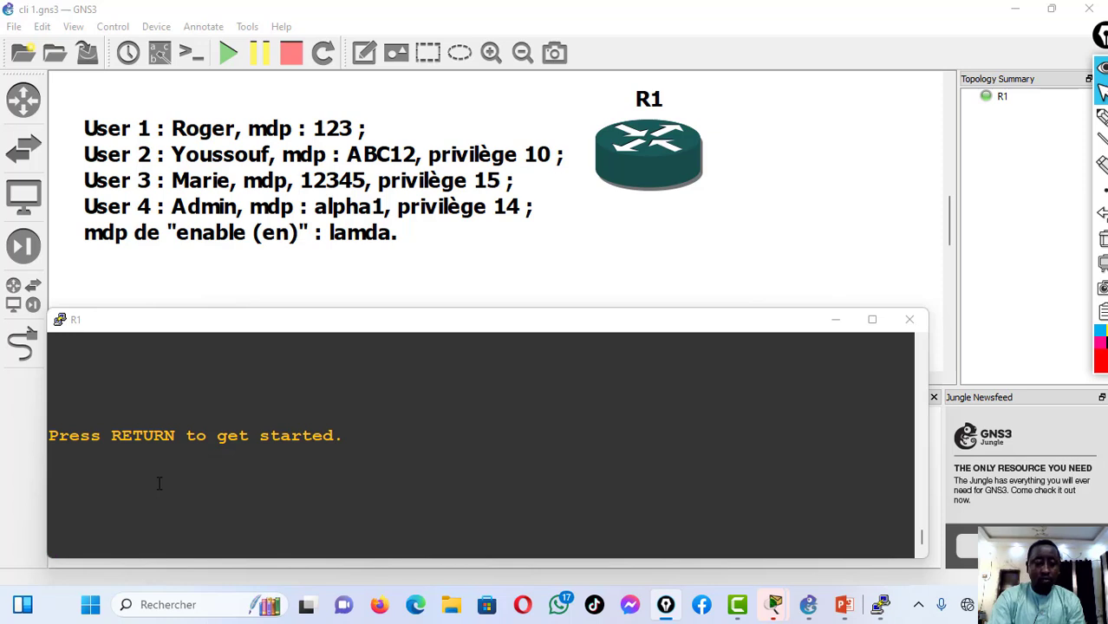
Log in to the R1 console with User 1's username and account password
click(247, 503)
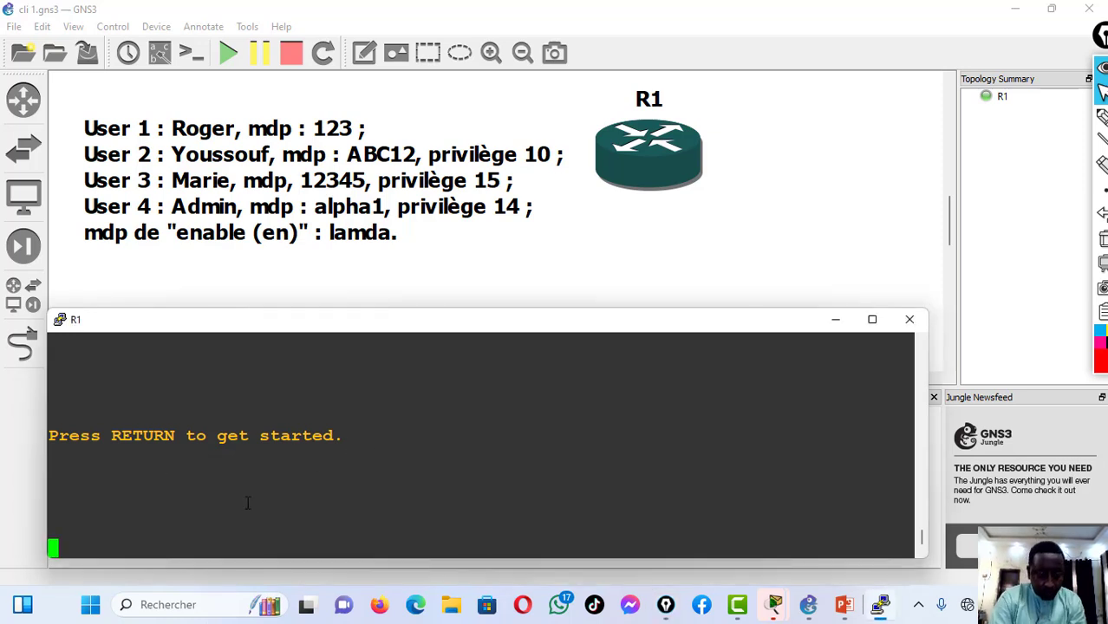
key(Return)
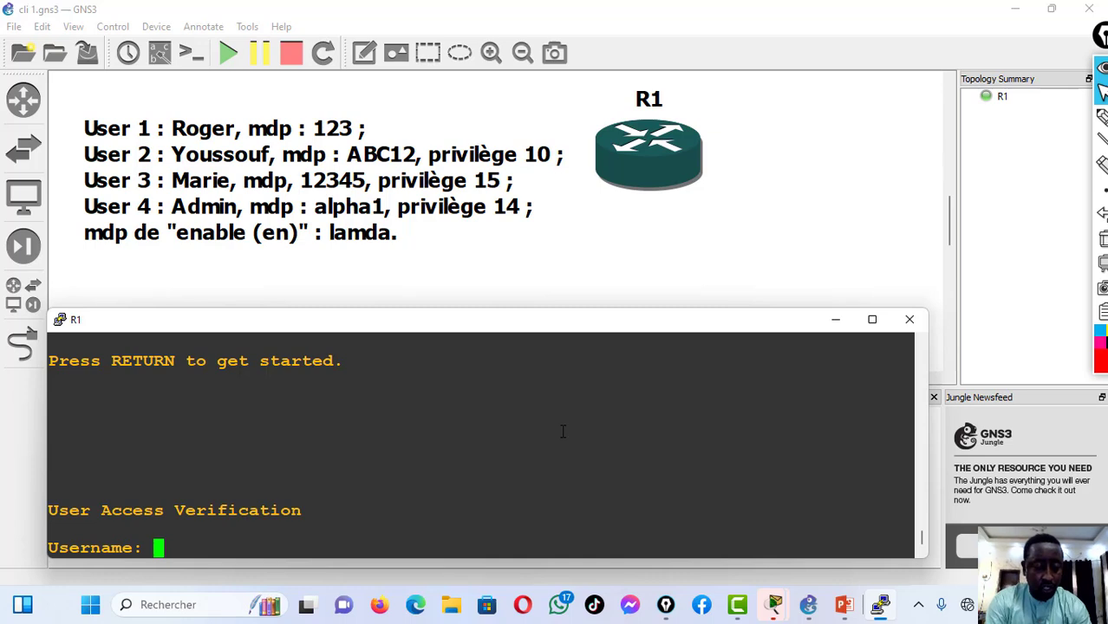
text(roger)
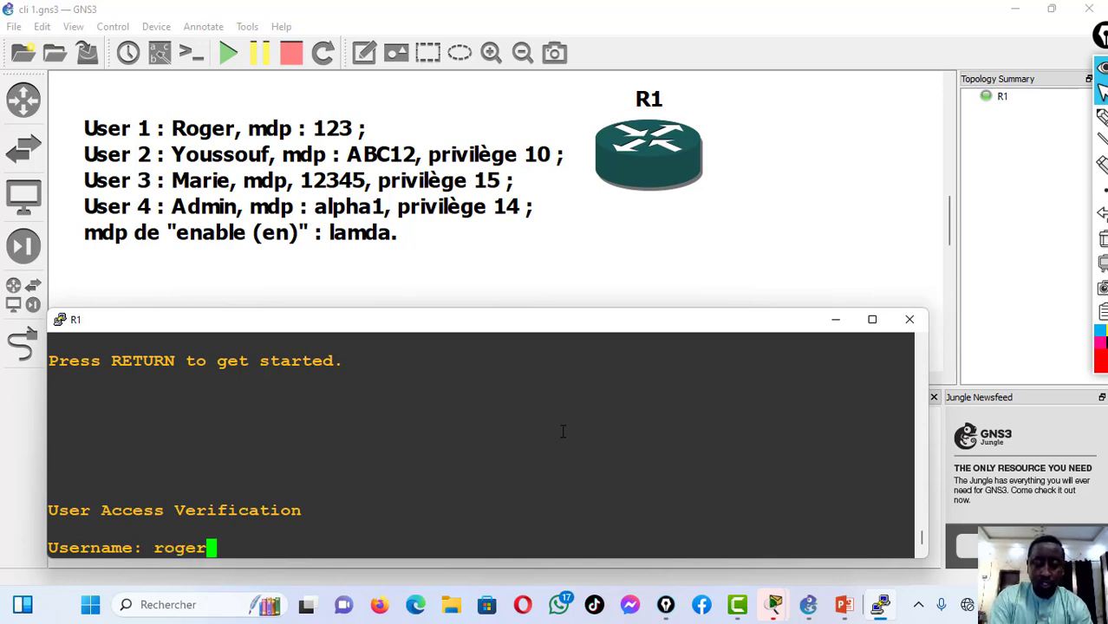
key(Return)
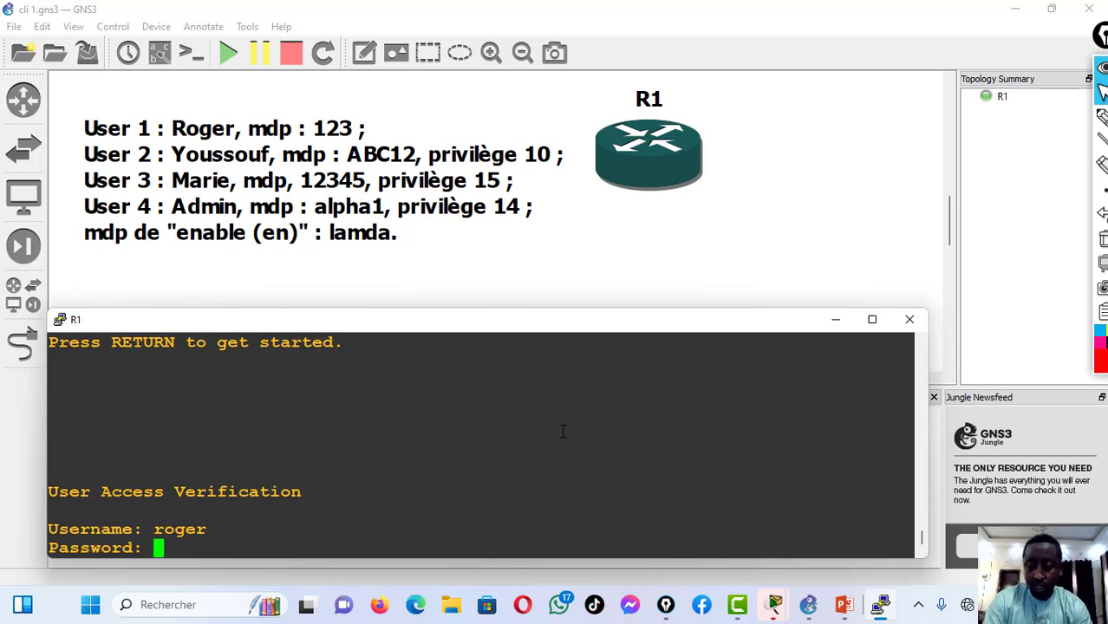
text(123)
key(Return)
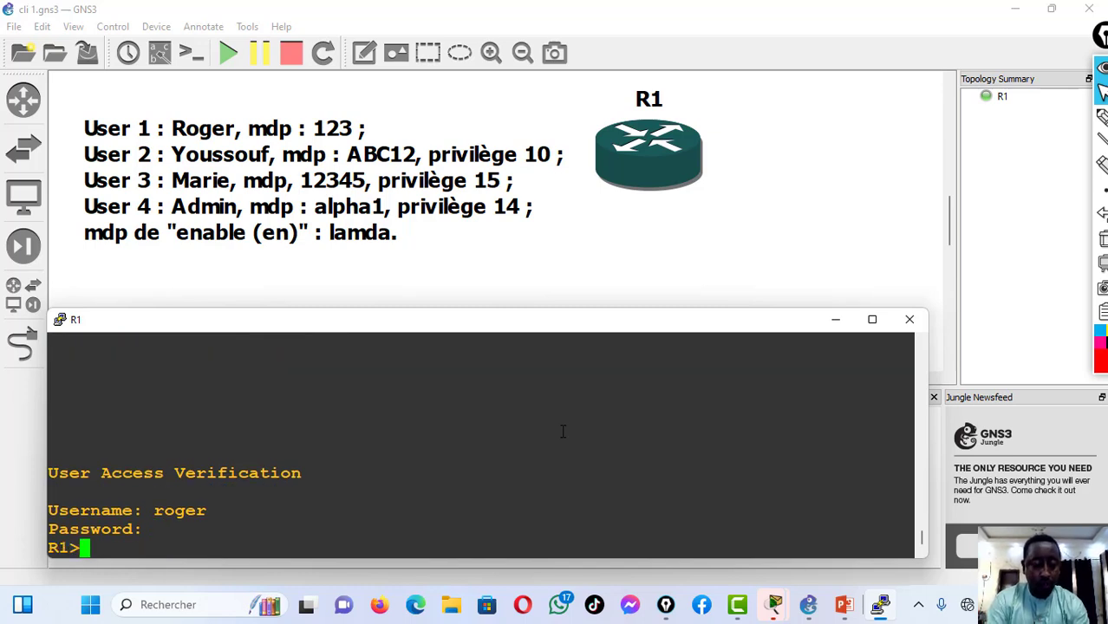
Enter privileged mode with en and the enable password, and enter global configuration mode with conf t
text(en)
key(Return)
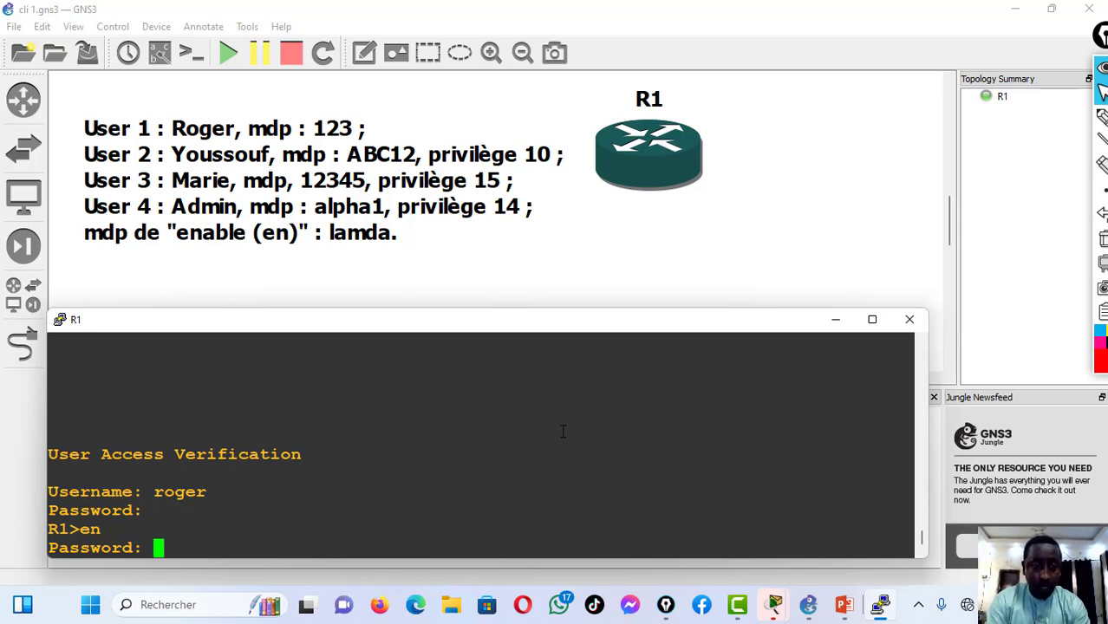
key(Return)
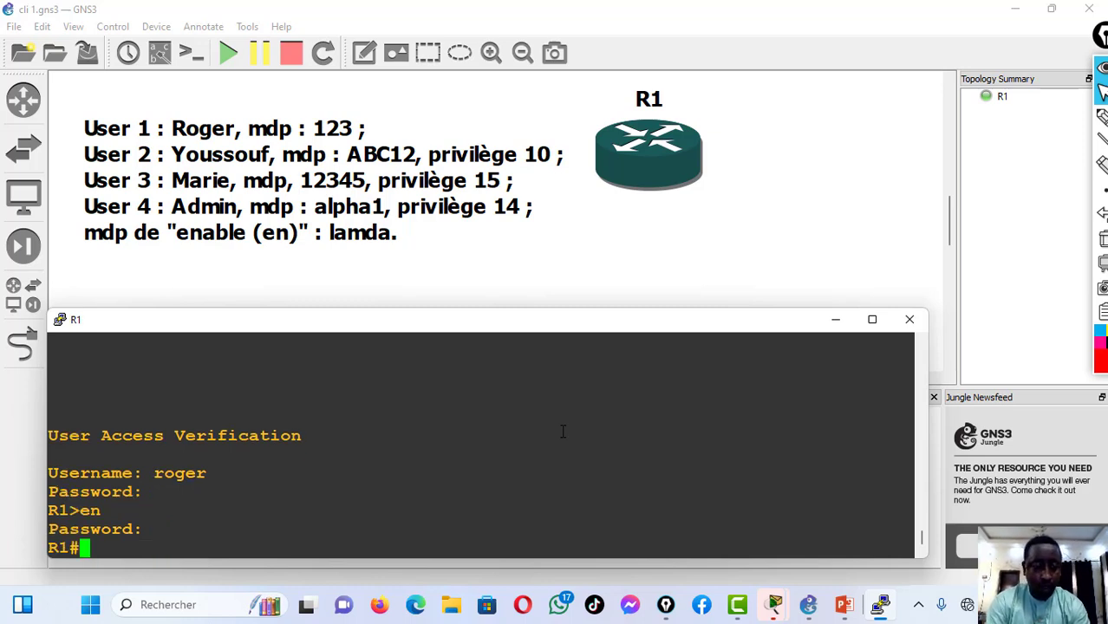
text(conf t)
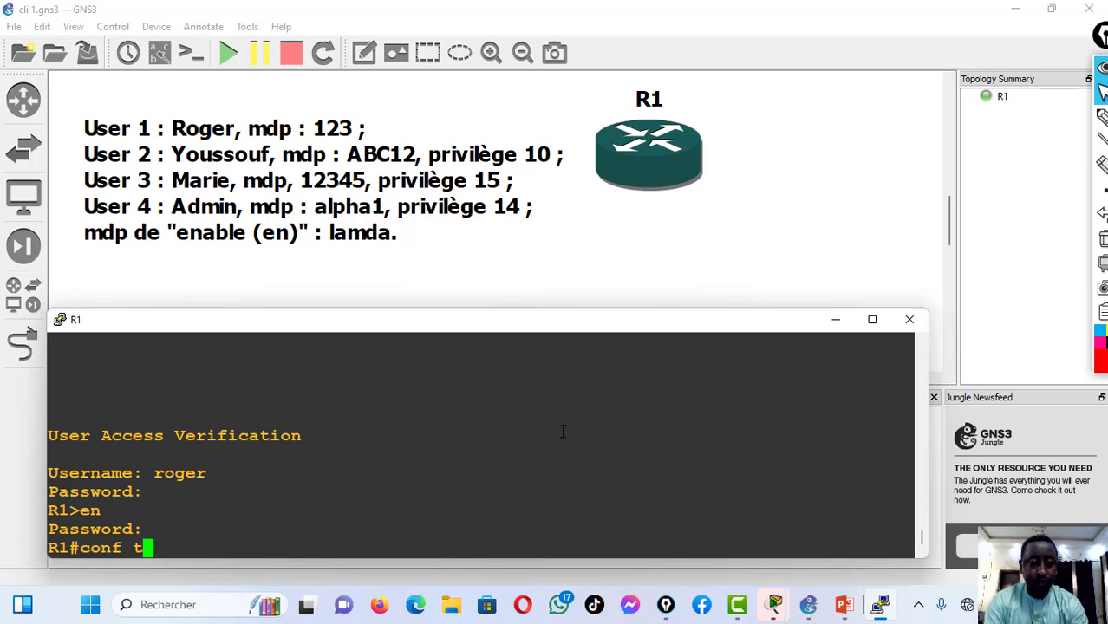
key(Return)
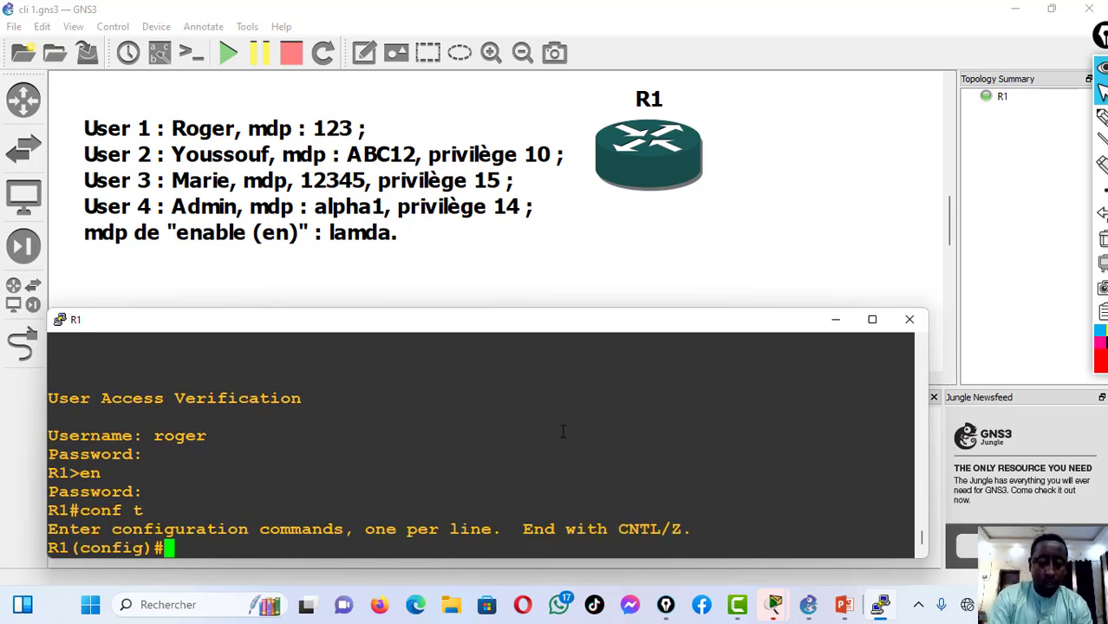
Begin a banner command on R1, and copy "les accès autorisés seulement sont permis" from the Banner login slide in PowerPoint
text(ba)
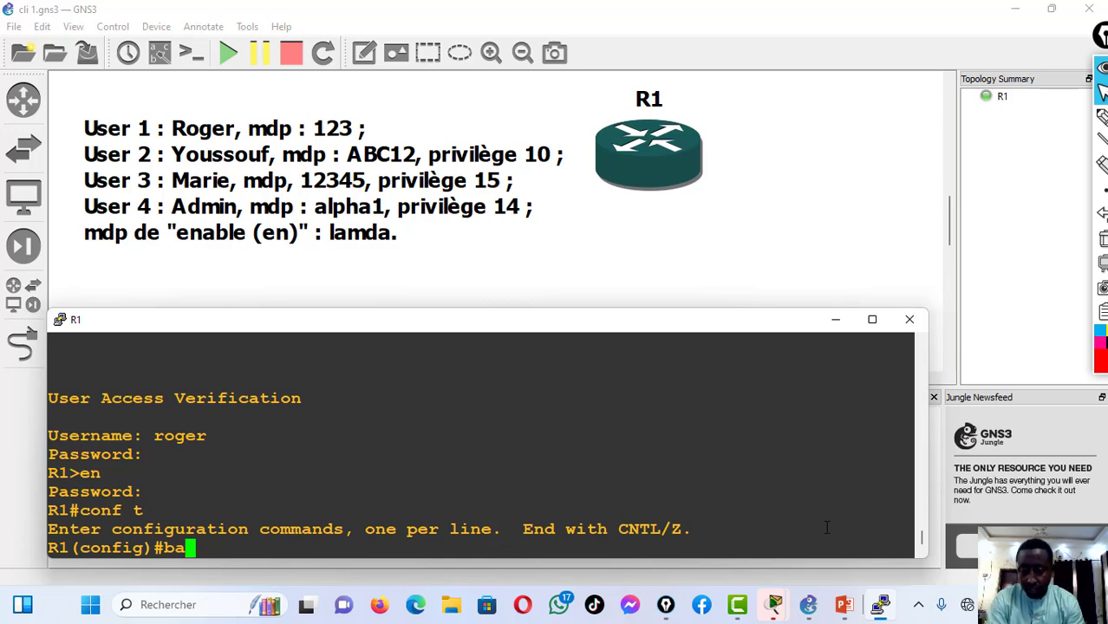
click(843, 604)
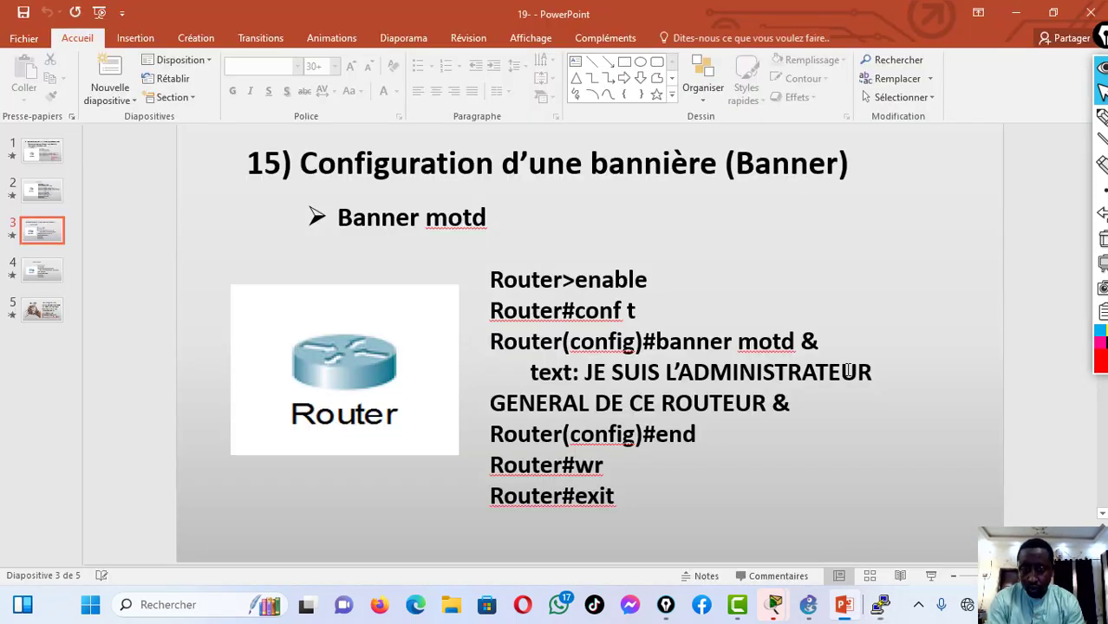
scroll(901, 481, down, 1)
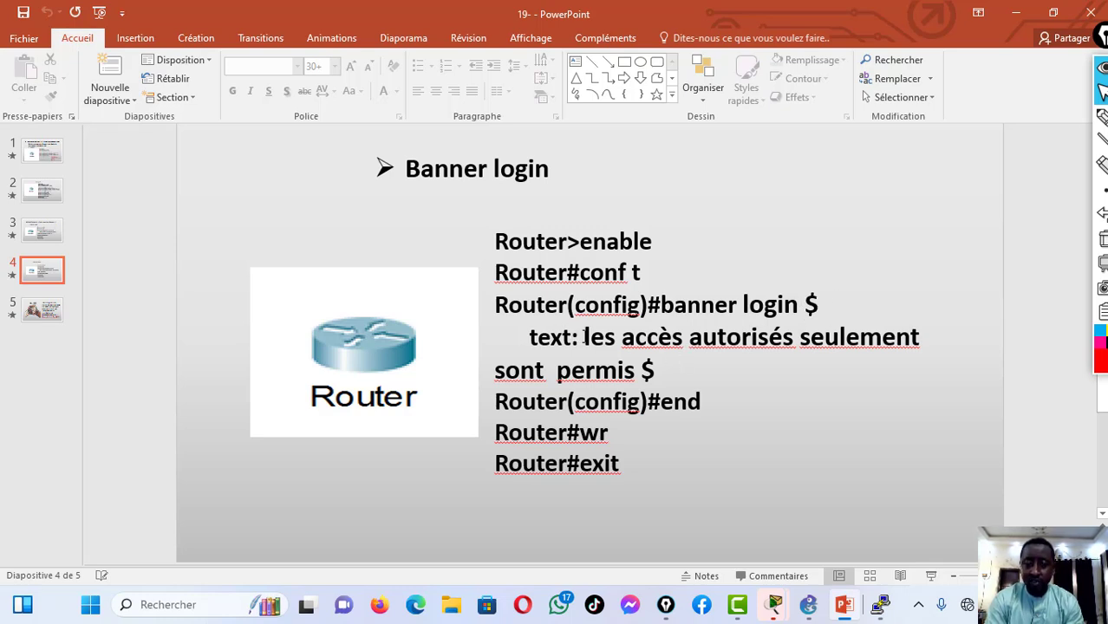
drag(583, 336, 629, 373)
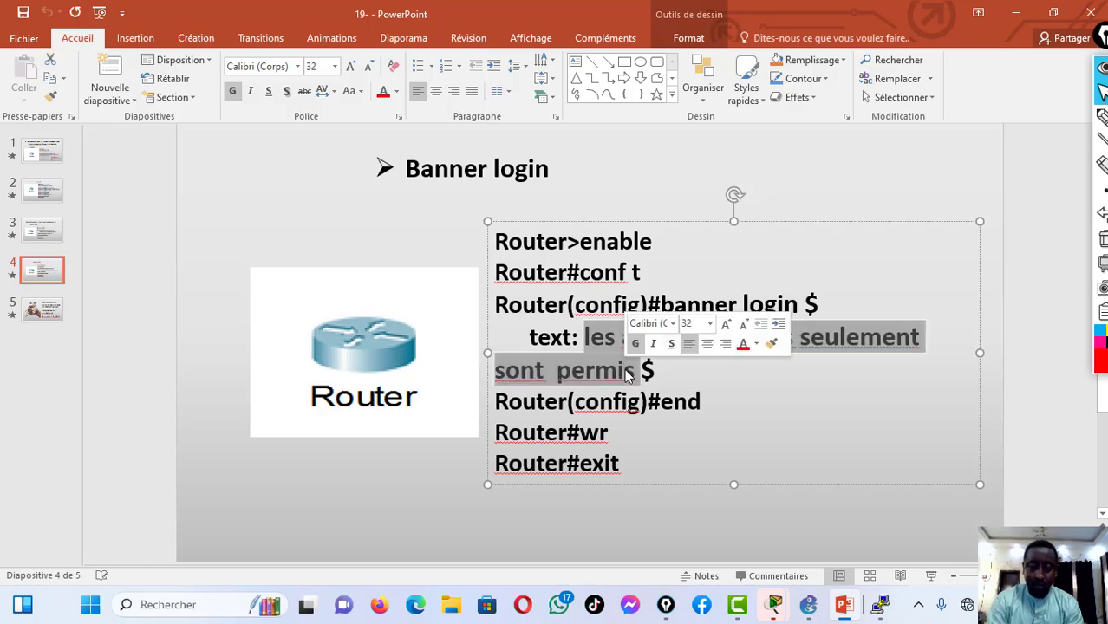
key(ctrl+c)
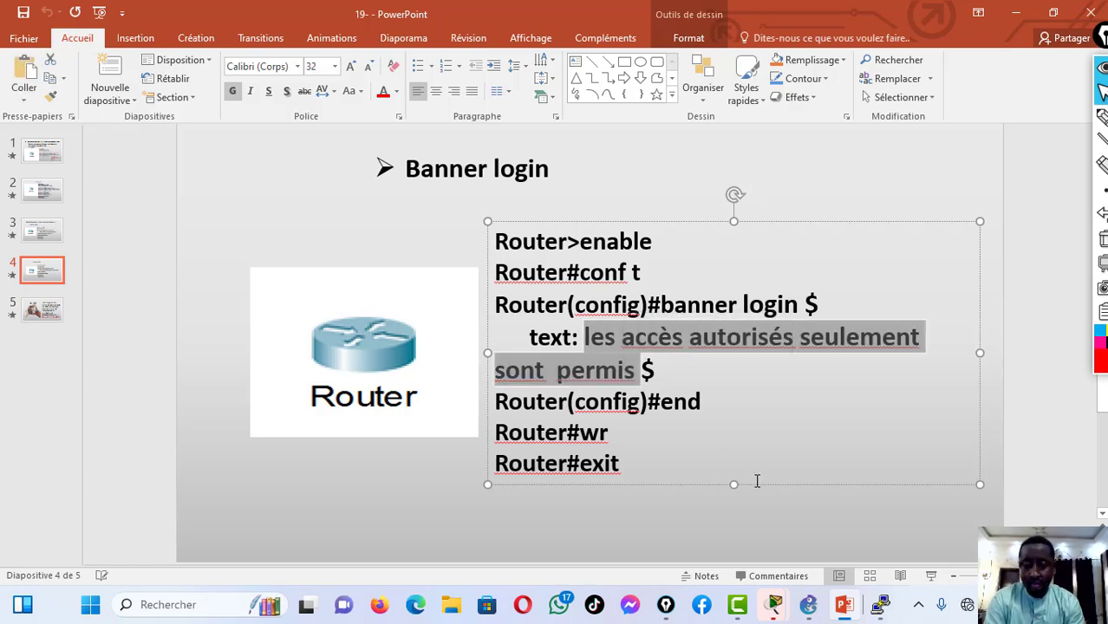
Return to the R1 console and complete the command words as banner login at the configuration prompt
mouse_move(880, 605)
click(819, 511)
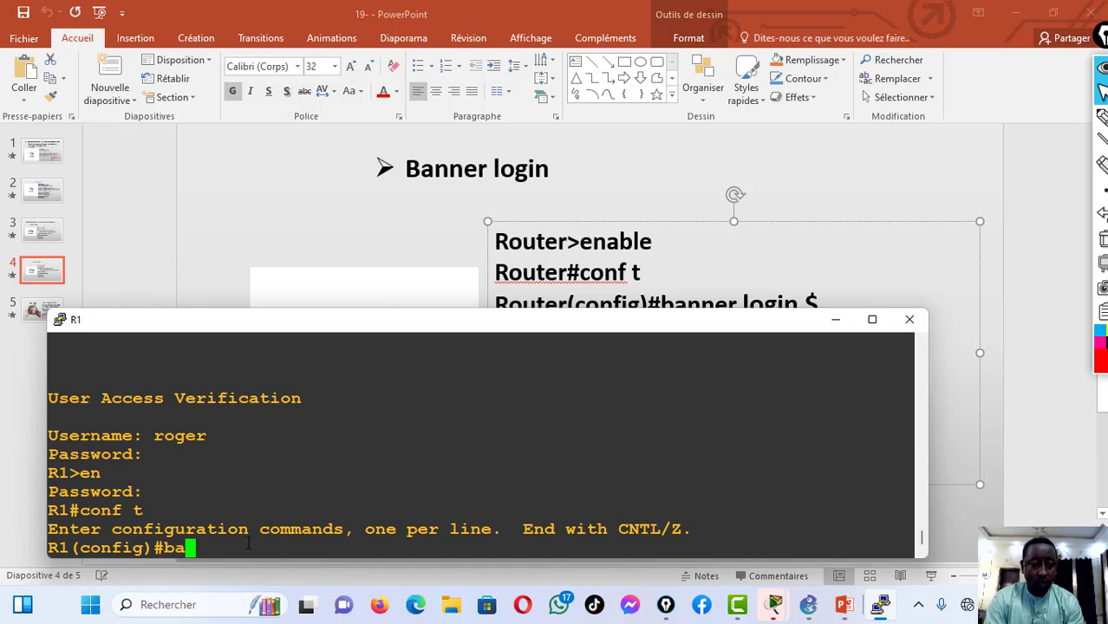
text(nner l)
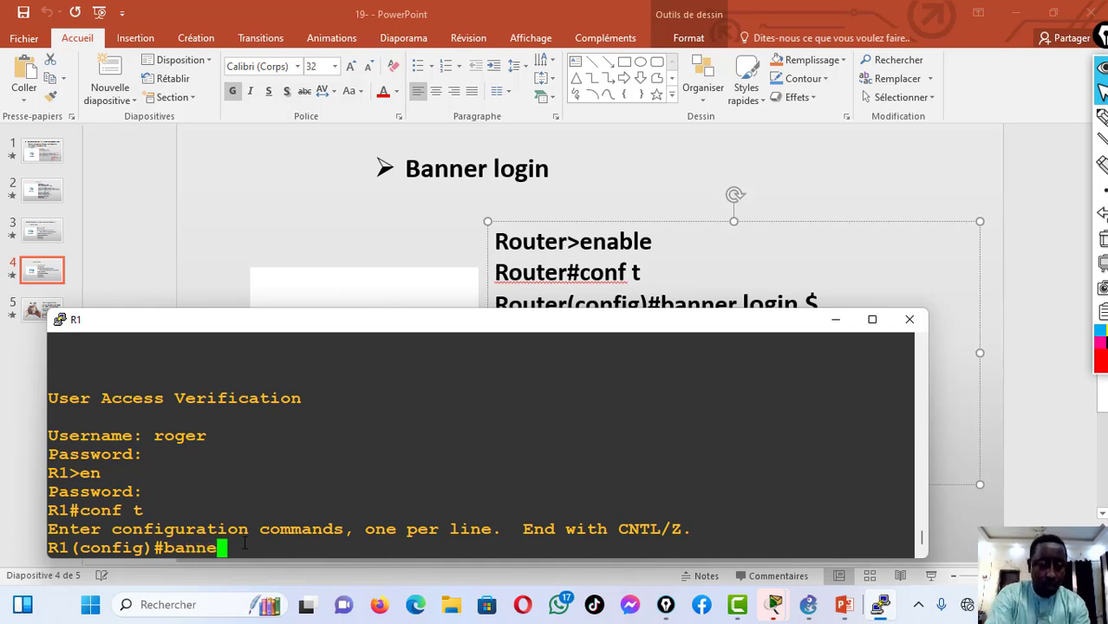
text(ogin)
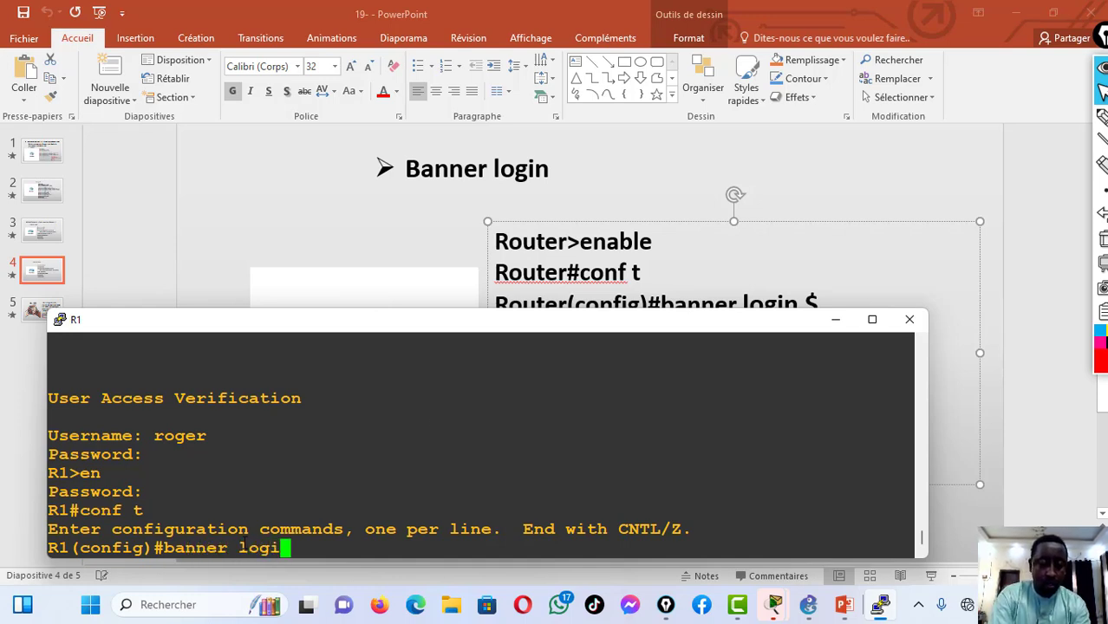